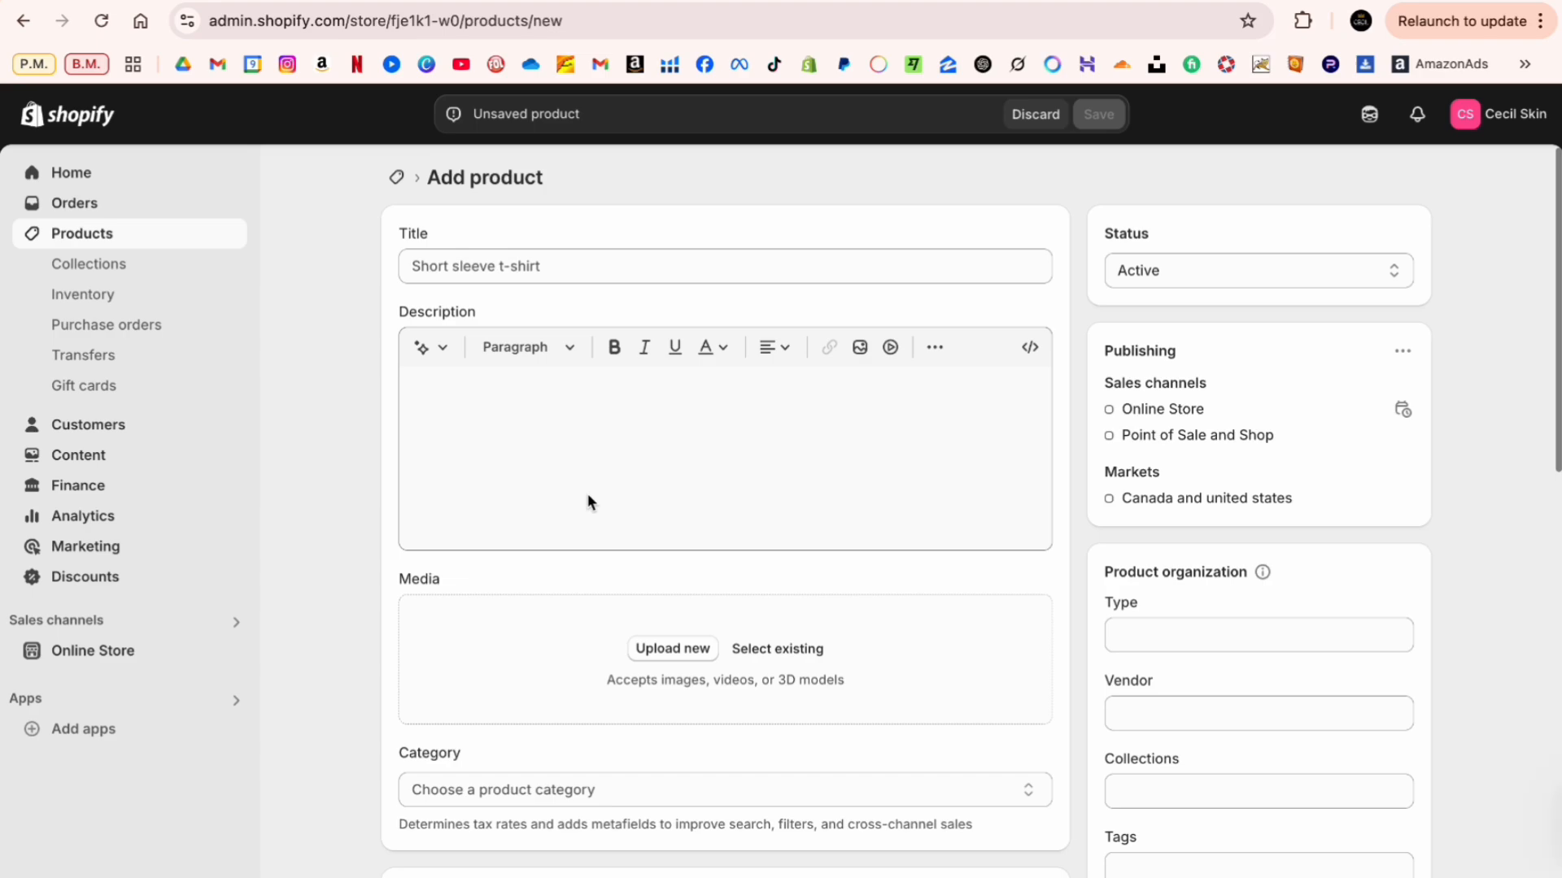
# Step: Look through the sections of the blank product form, from the title down to the search engine listing
pyautogui.scroll(-15, 588, 502)
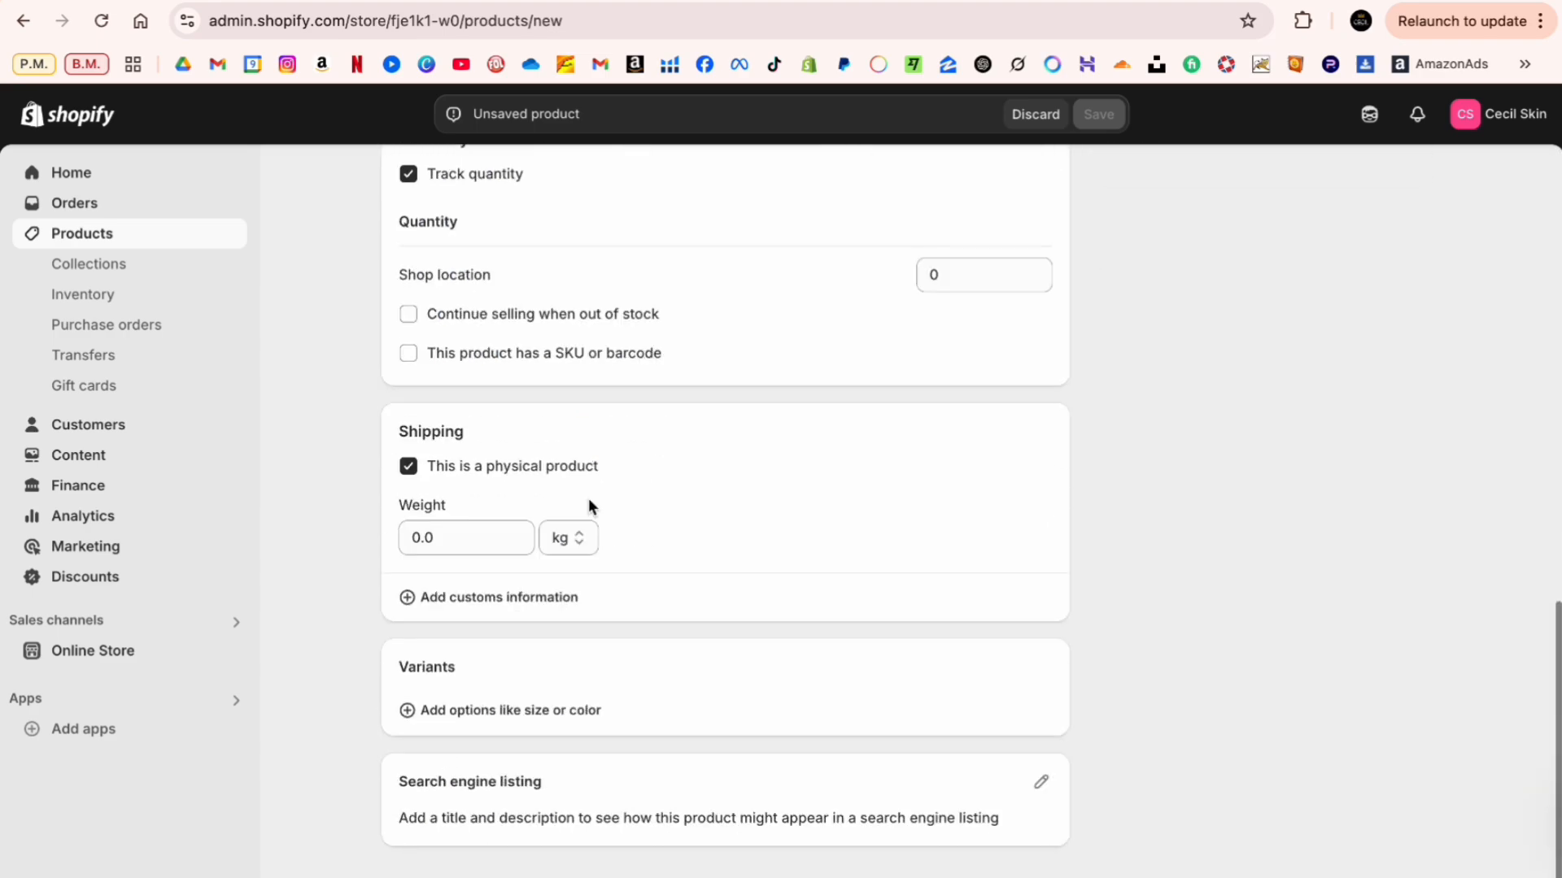
pyautogui.scroll(15, 588, 498)
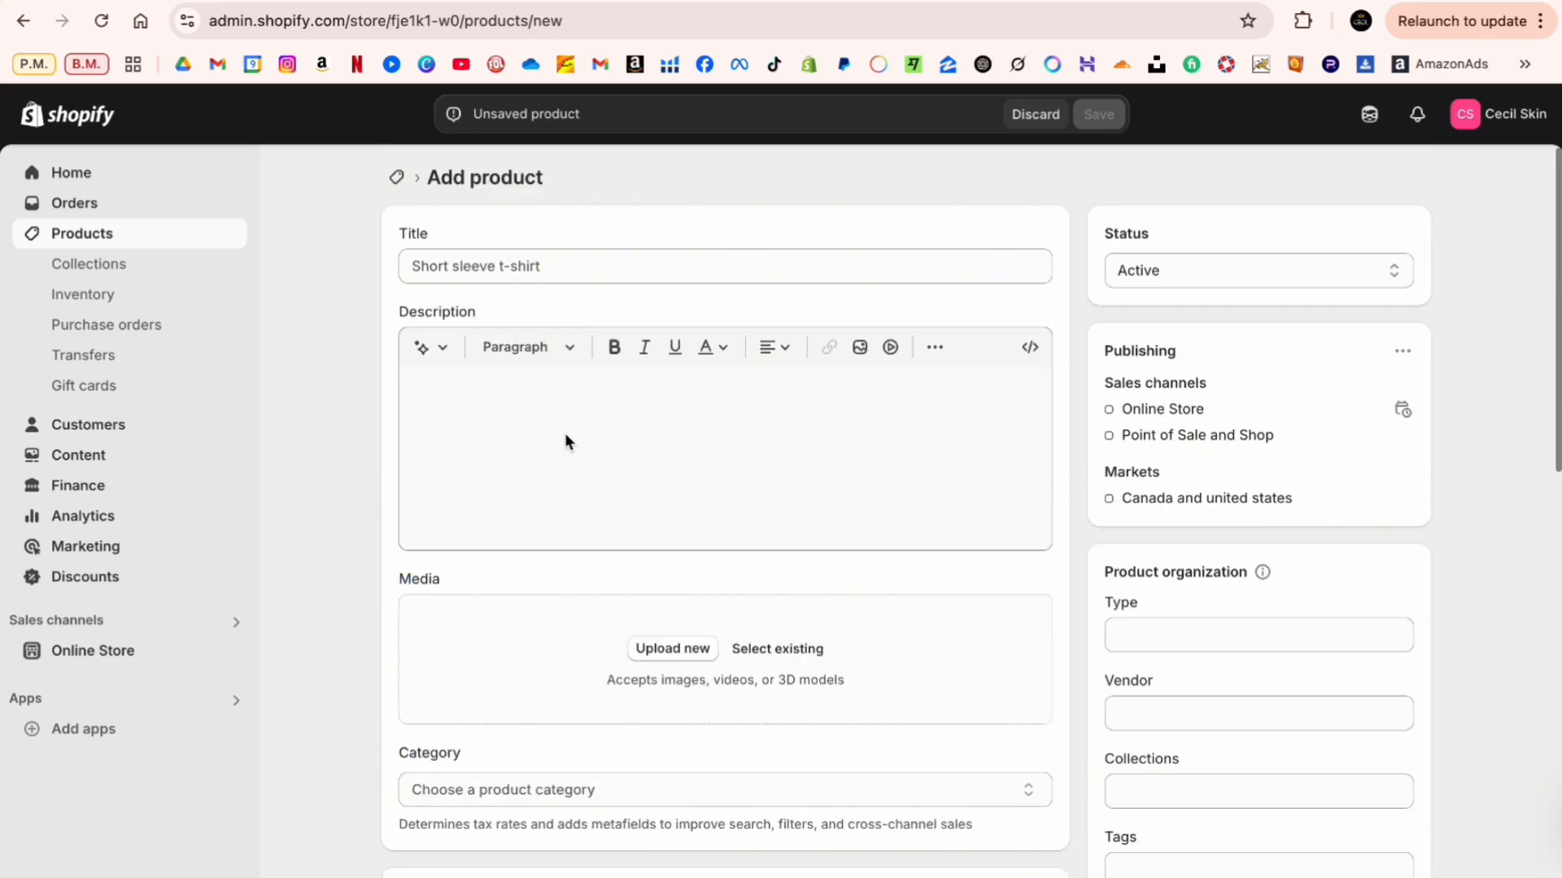
pyautogui.click(612, 277)
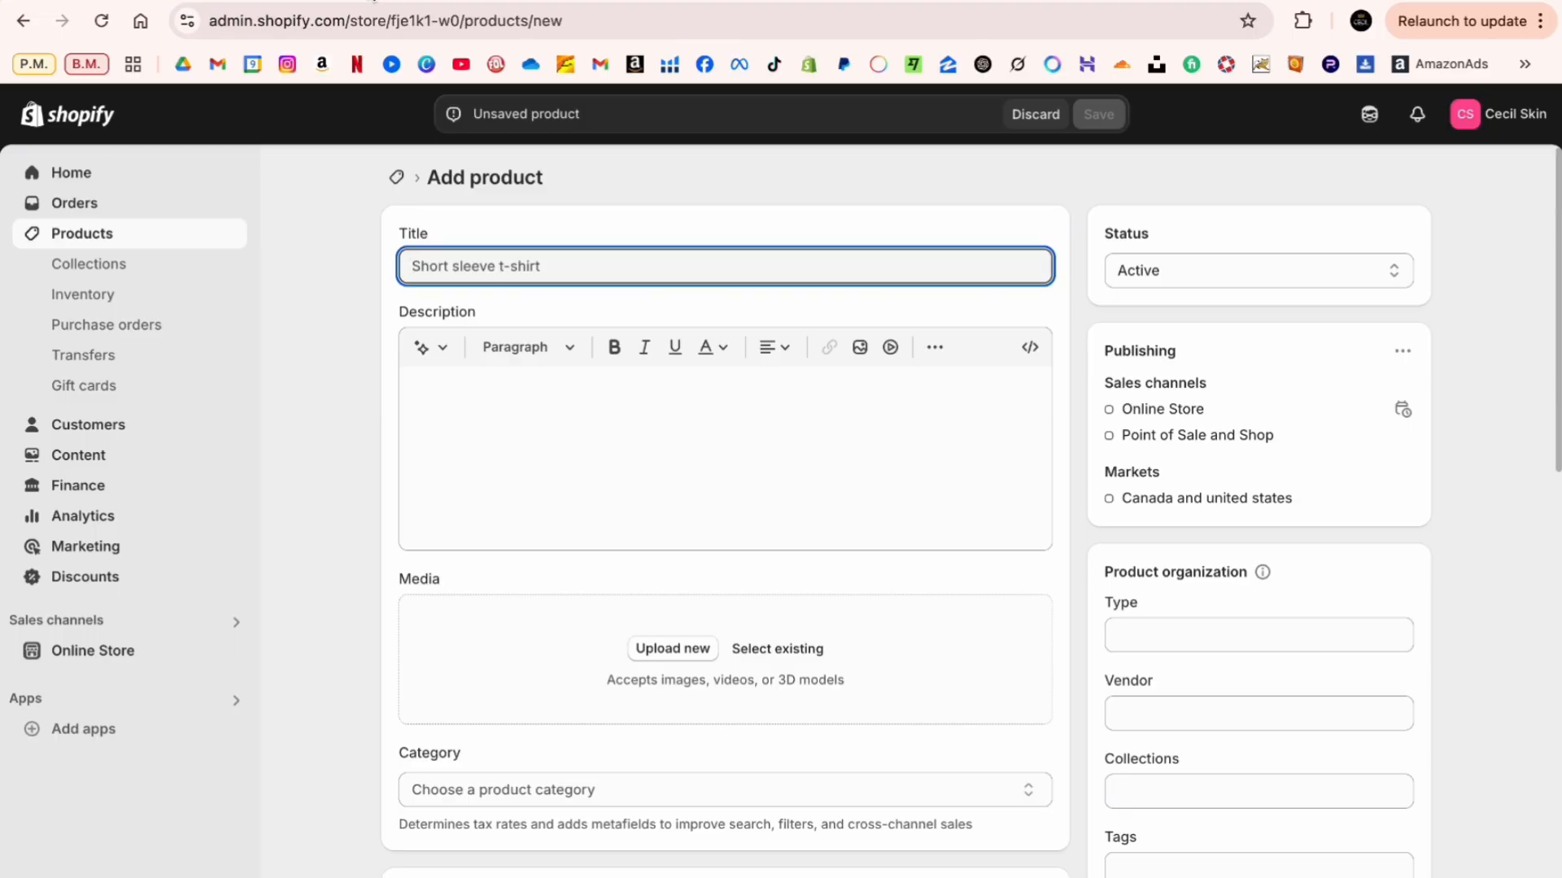
# Step: Switch to the Oodie store website, dismiss the country redirect banner, and open the Avengers product from the Originals collection
pyautogui.click(373, 1)
pyautogui.click(374, 318)
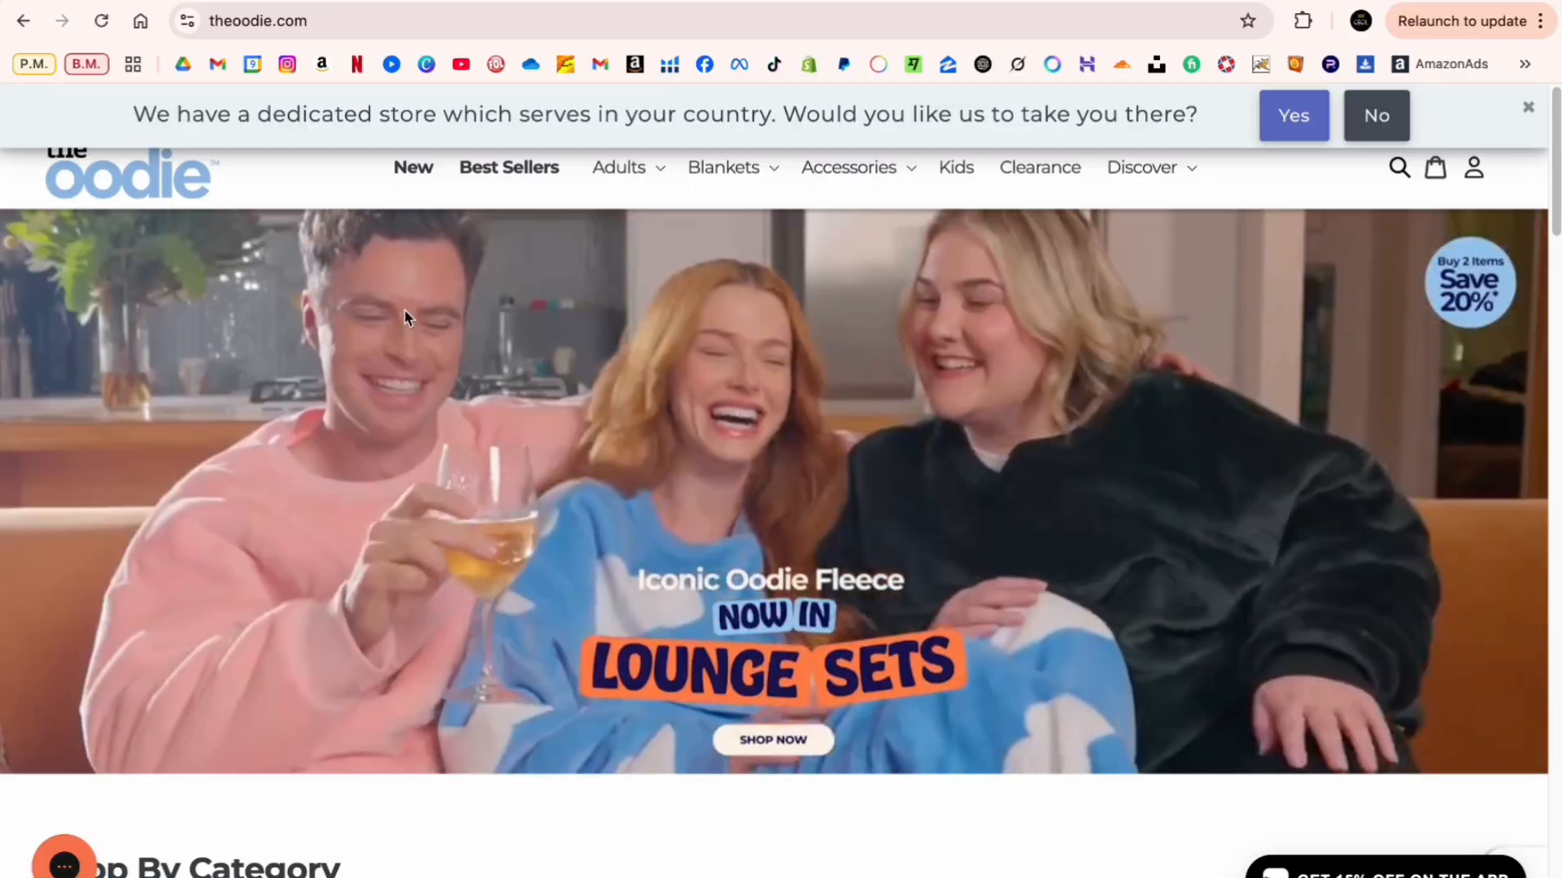
pyautogui.scroll(-4, 871, 407)
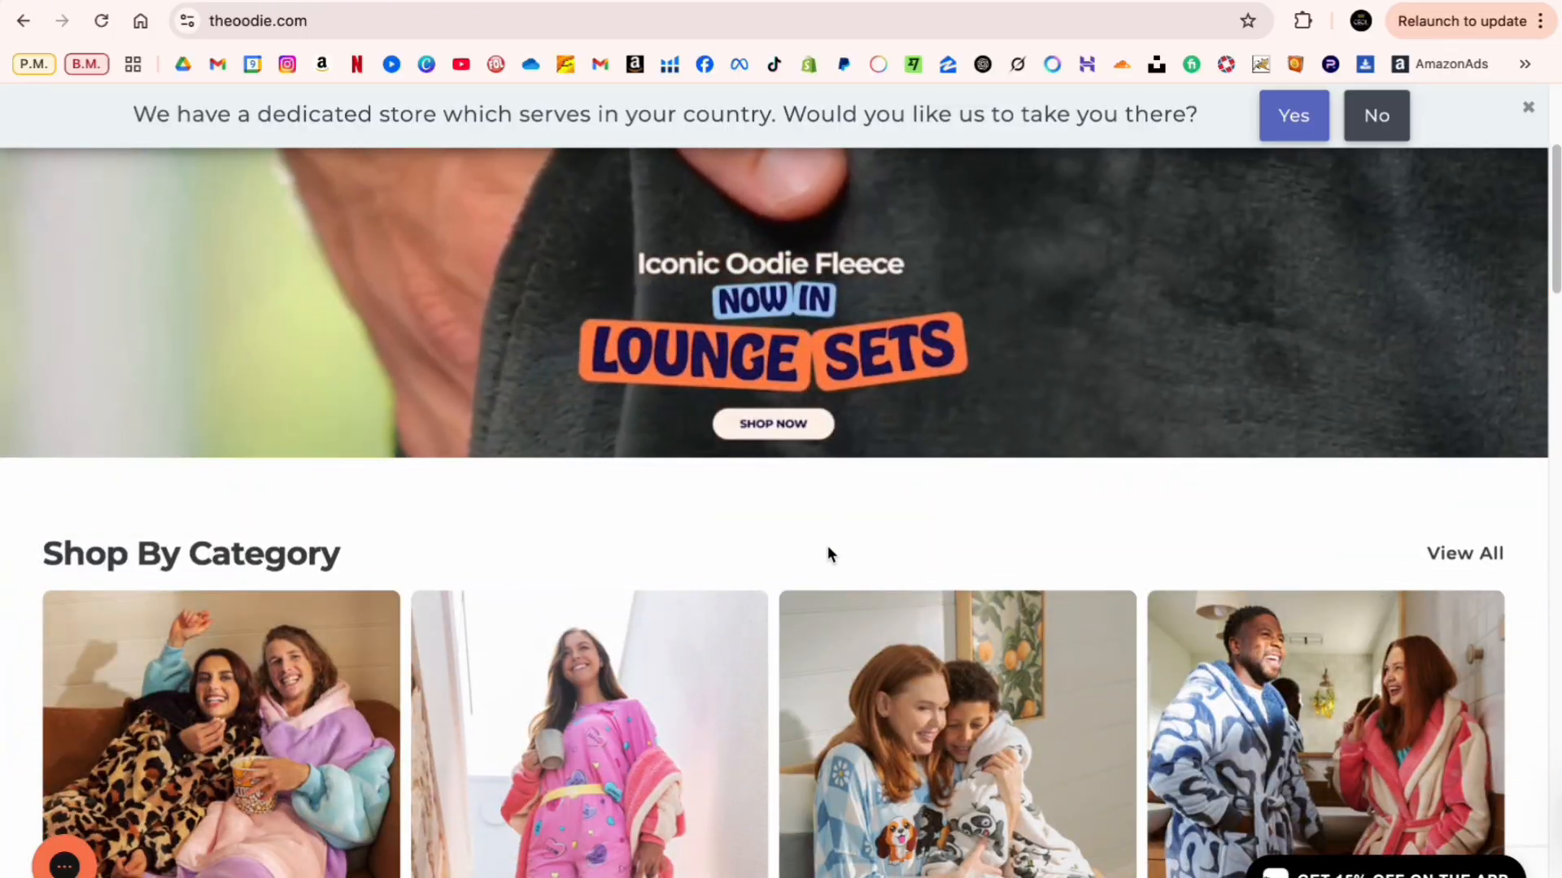
pyautogui.scroll(-5, 827, 539)
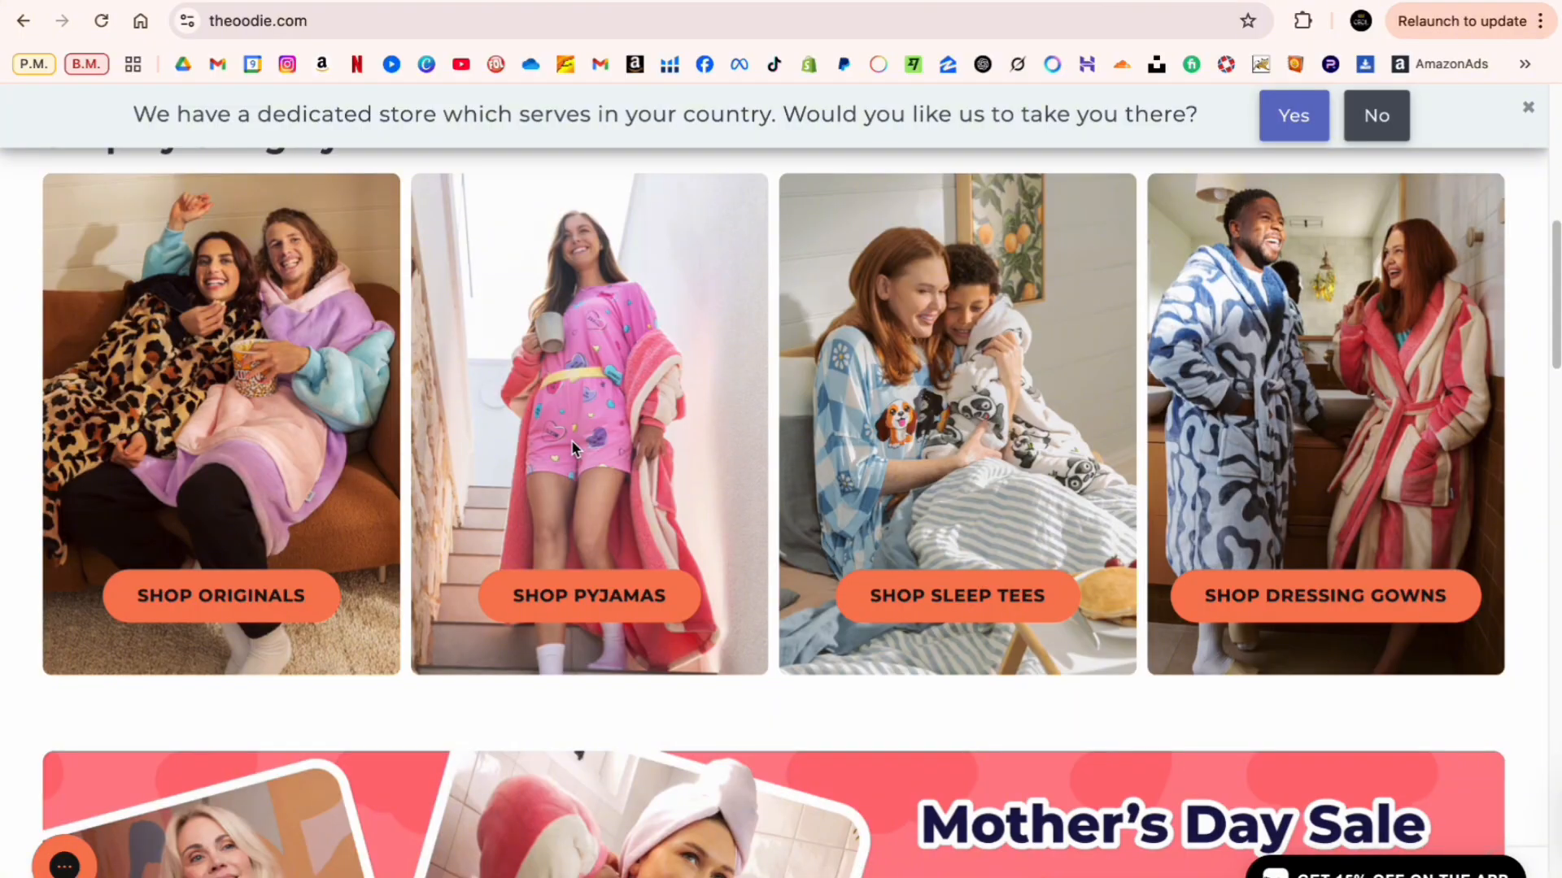
pyautogui.click(307, 608)
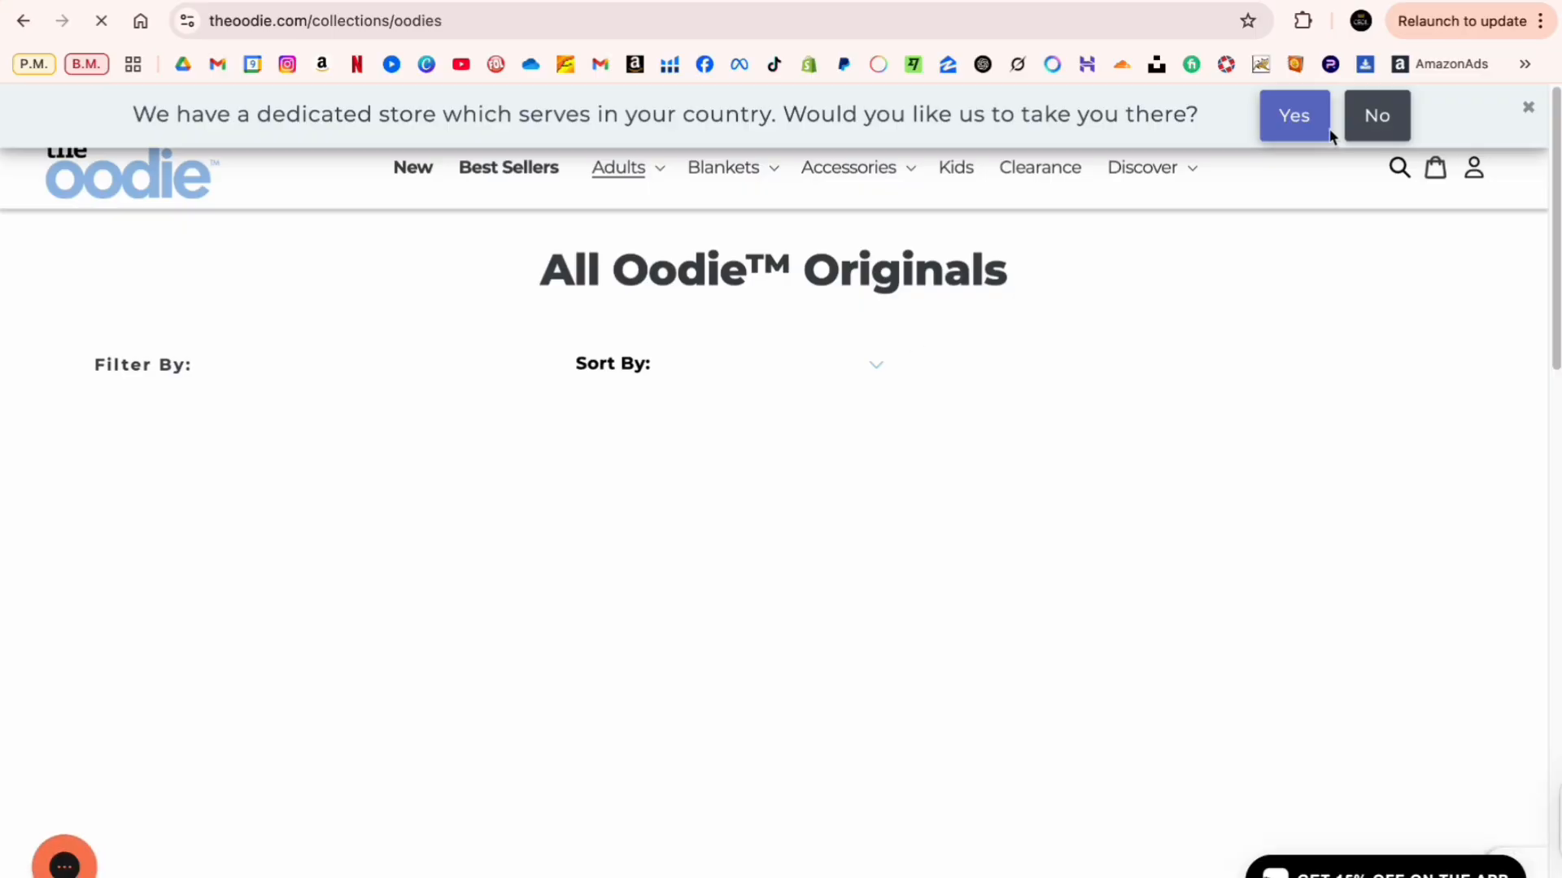
pyautogui.click(1528, 122)
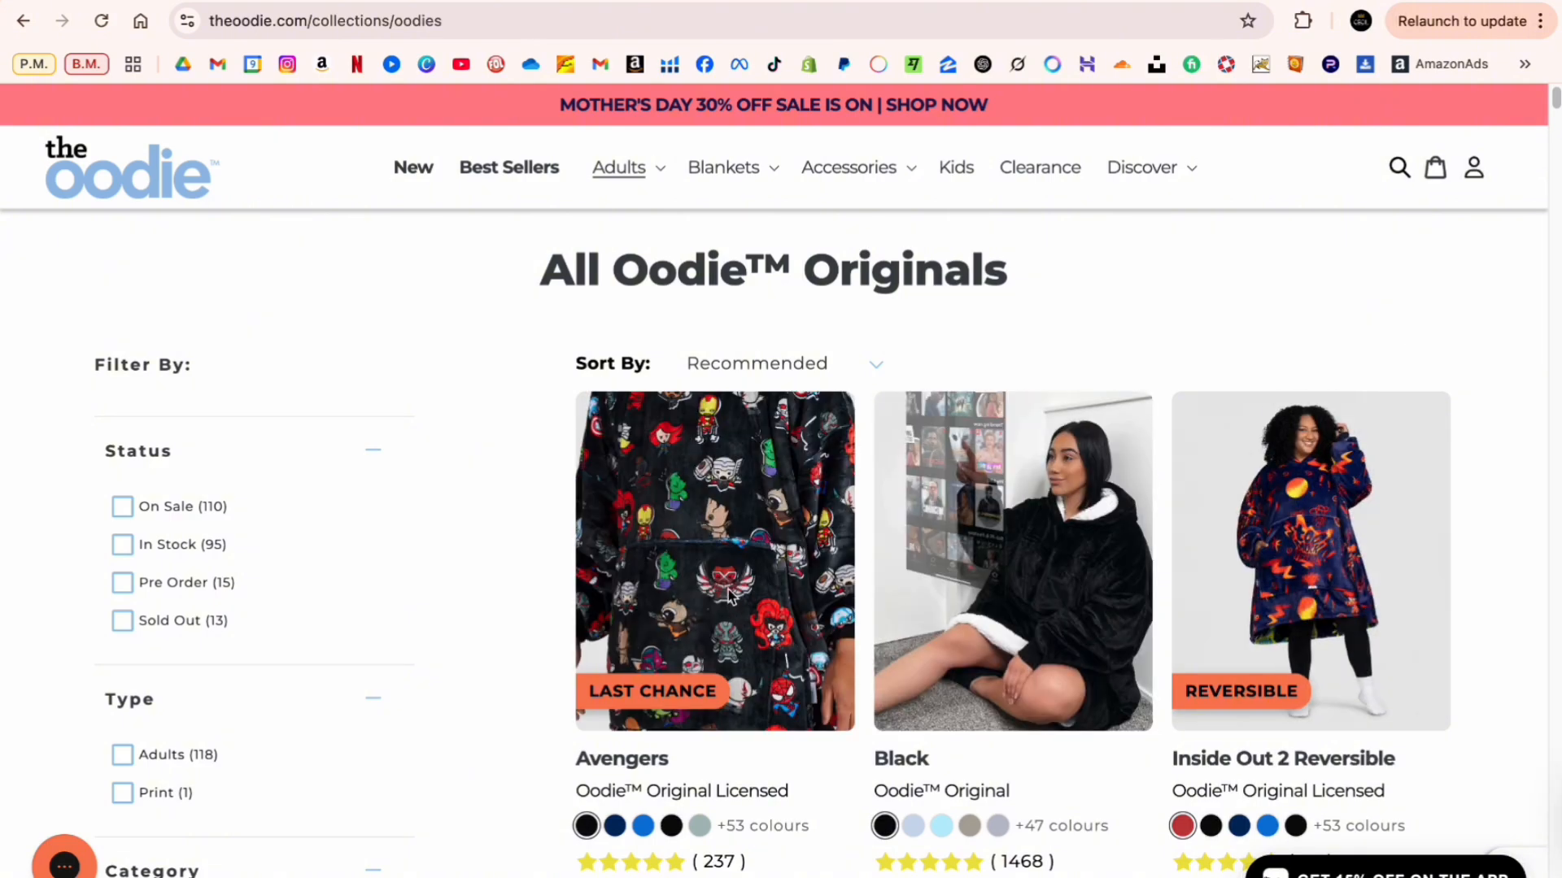
pyautogui.click(744, 696)
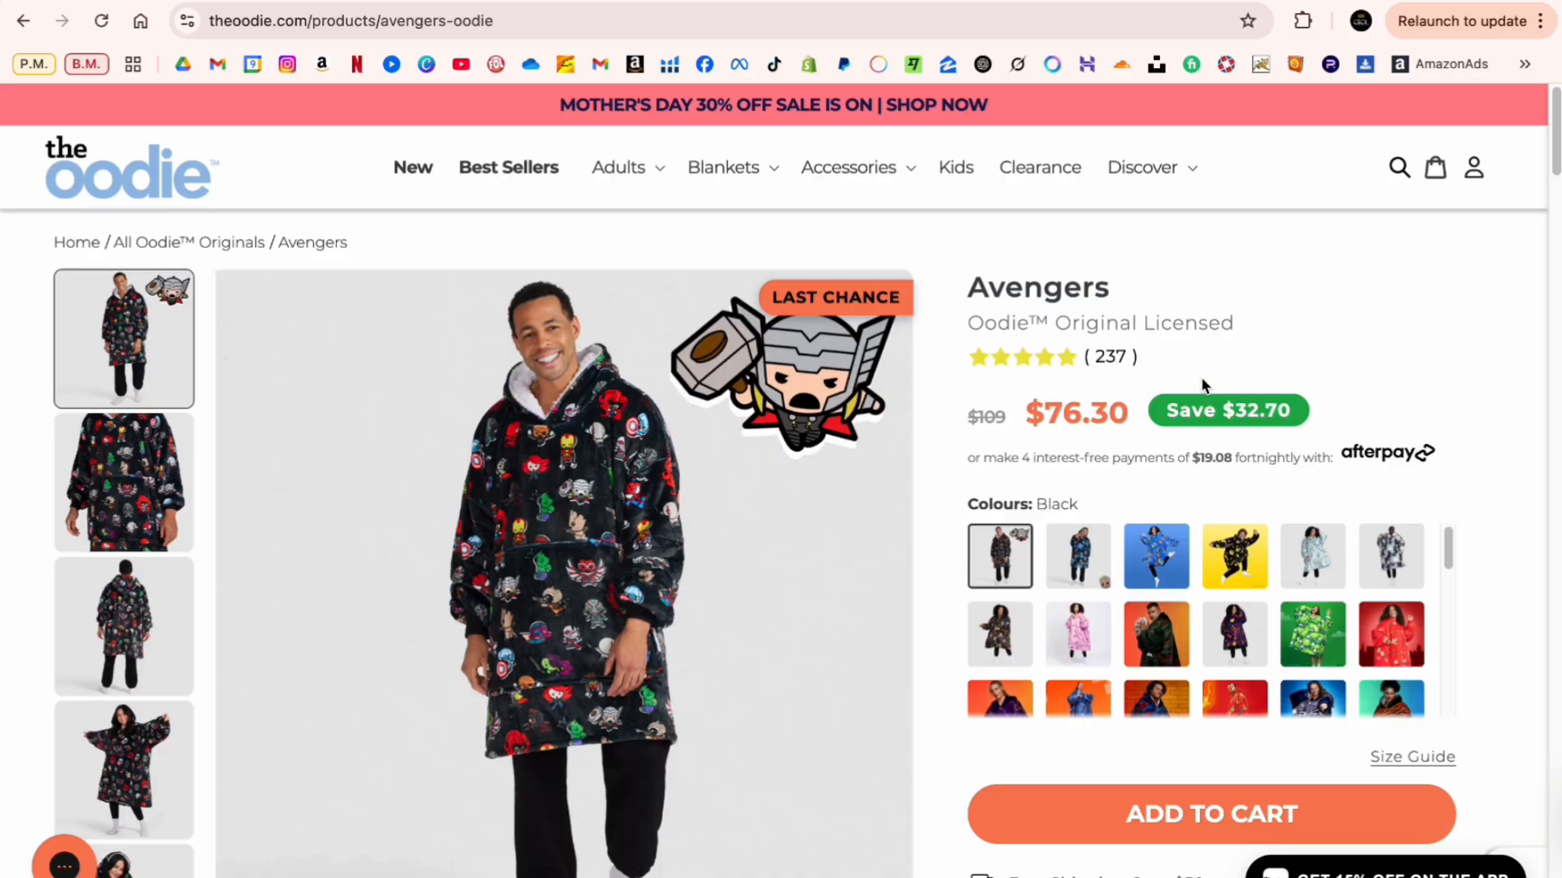
# Step: Examine the Avengers product page, focusing on how its title and subtitle are worded
pyautogui.scroll(-5, 1206, 362)
pyautogui.scroll(5, 1209, 358)
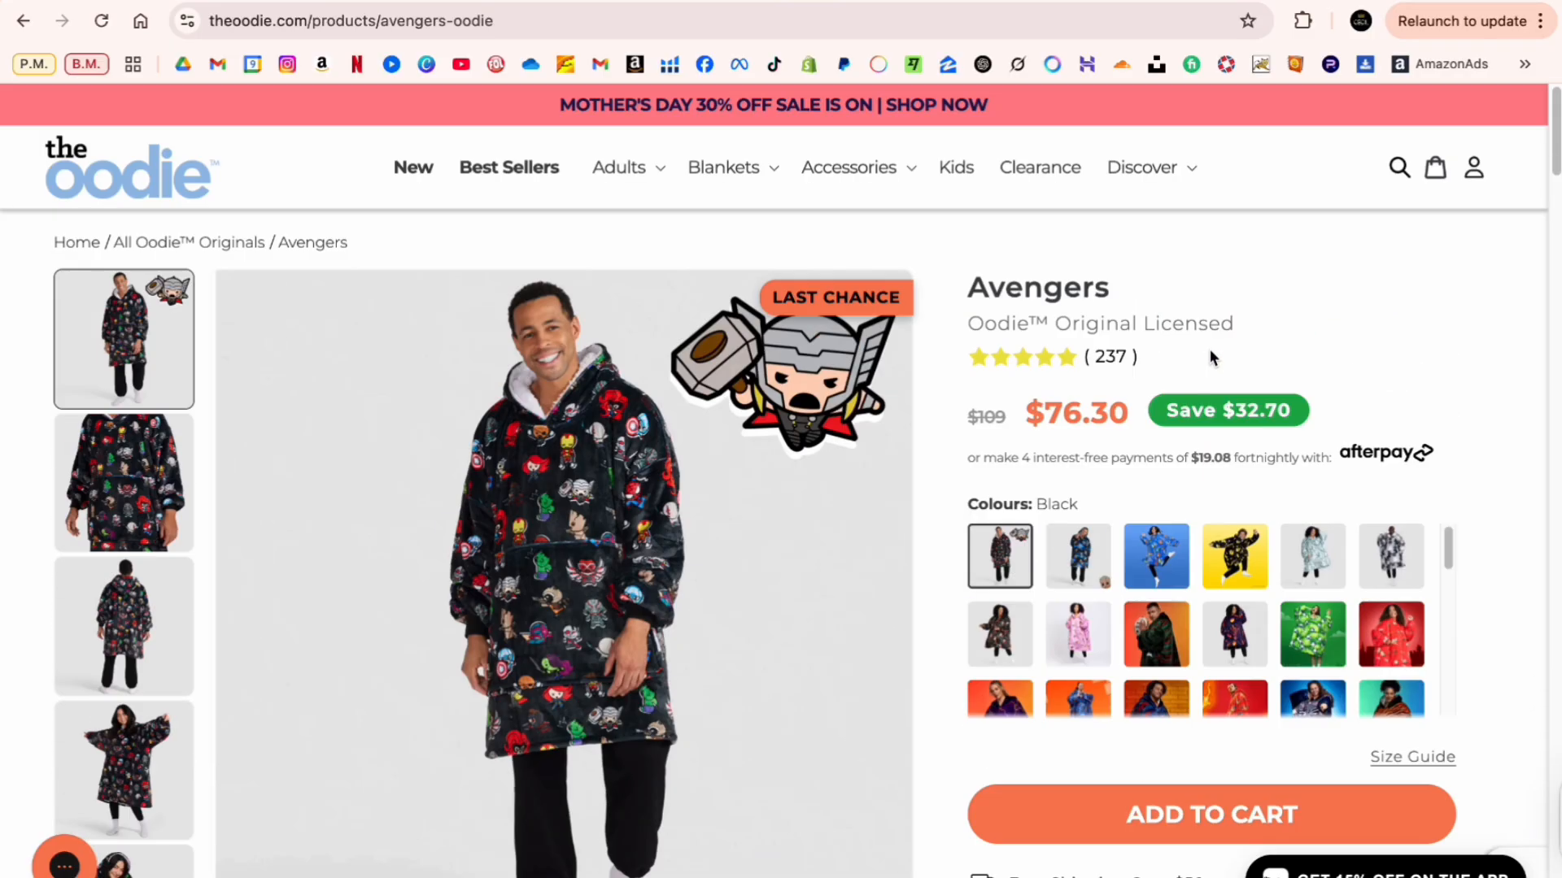
pyautogui.moveTo(1113, 285); pyautogui.dragTo(957, 309)
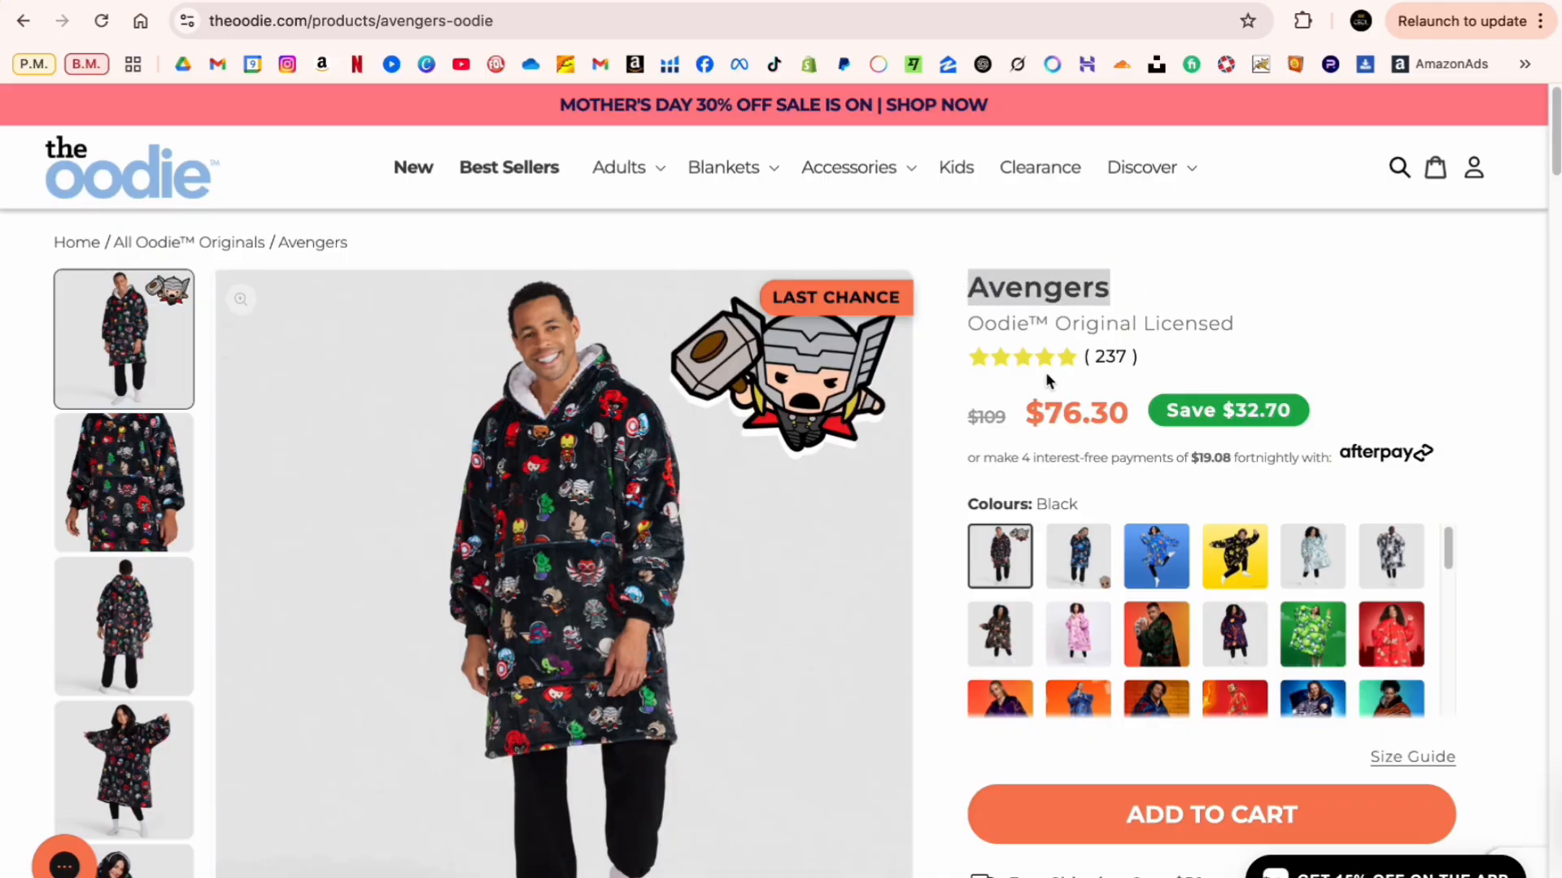
pyautogui.moveTo(1227, 323); pyautogui.dragTo(976, 332)
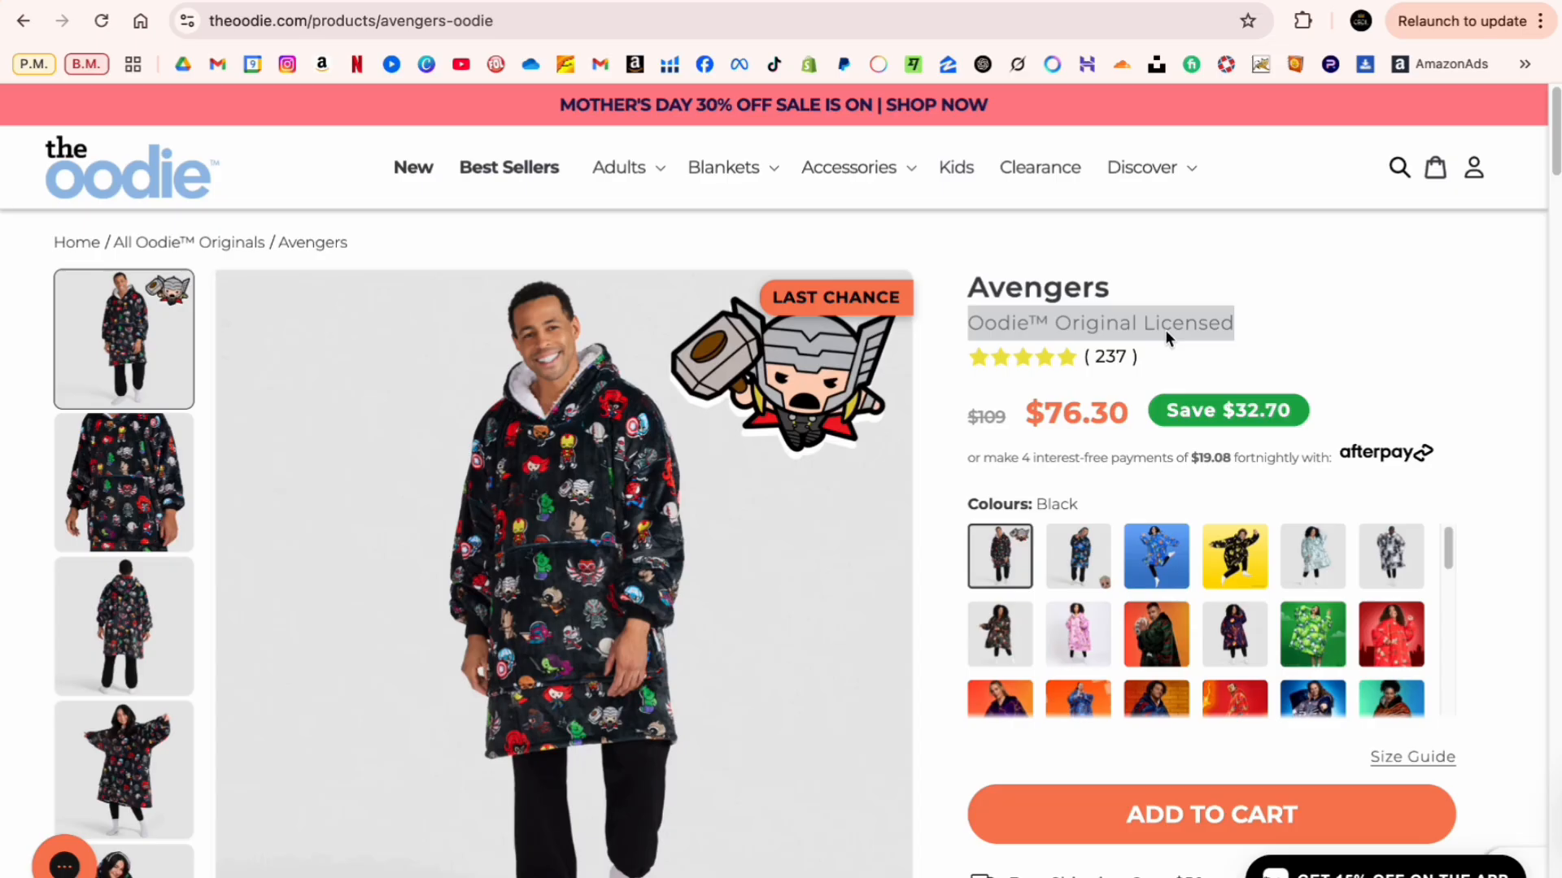
# Step: Return to the Shopify new product form and title the product "Grass-Fed Beef Tallow"
pyautogui.click(176, 13)
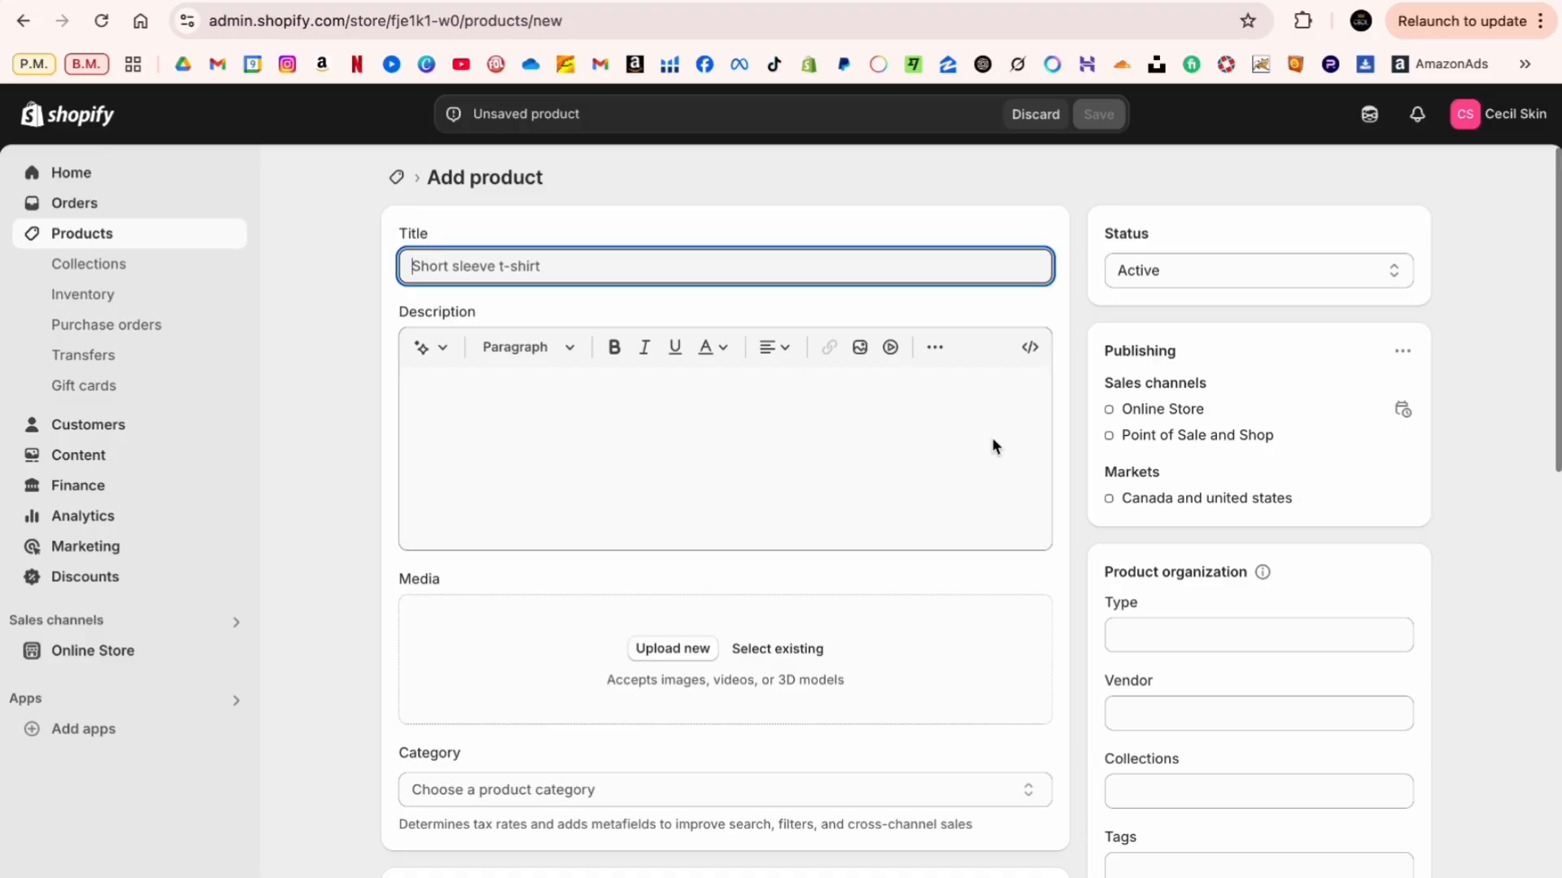
pyautogui.write('G')
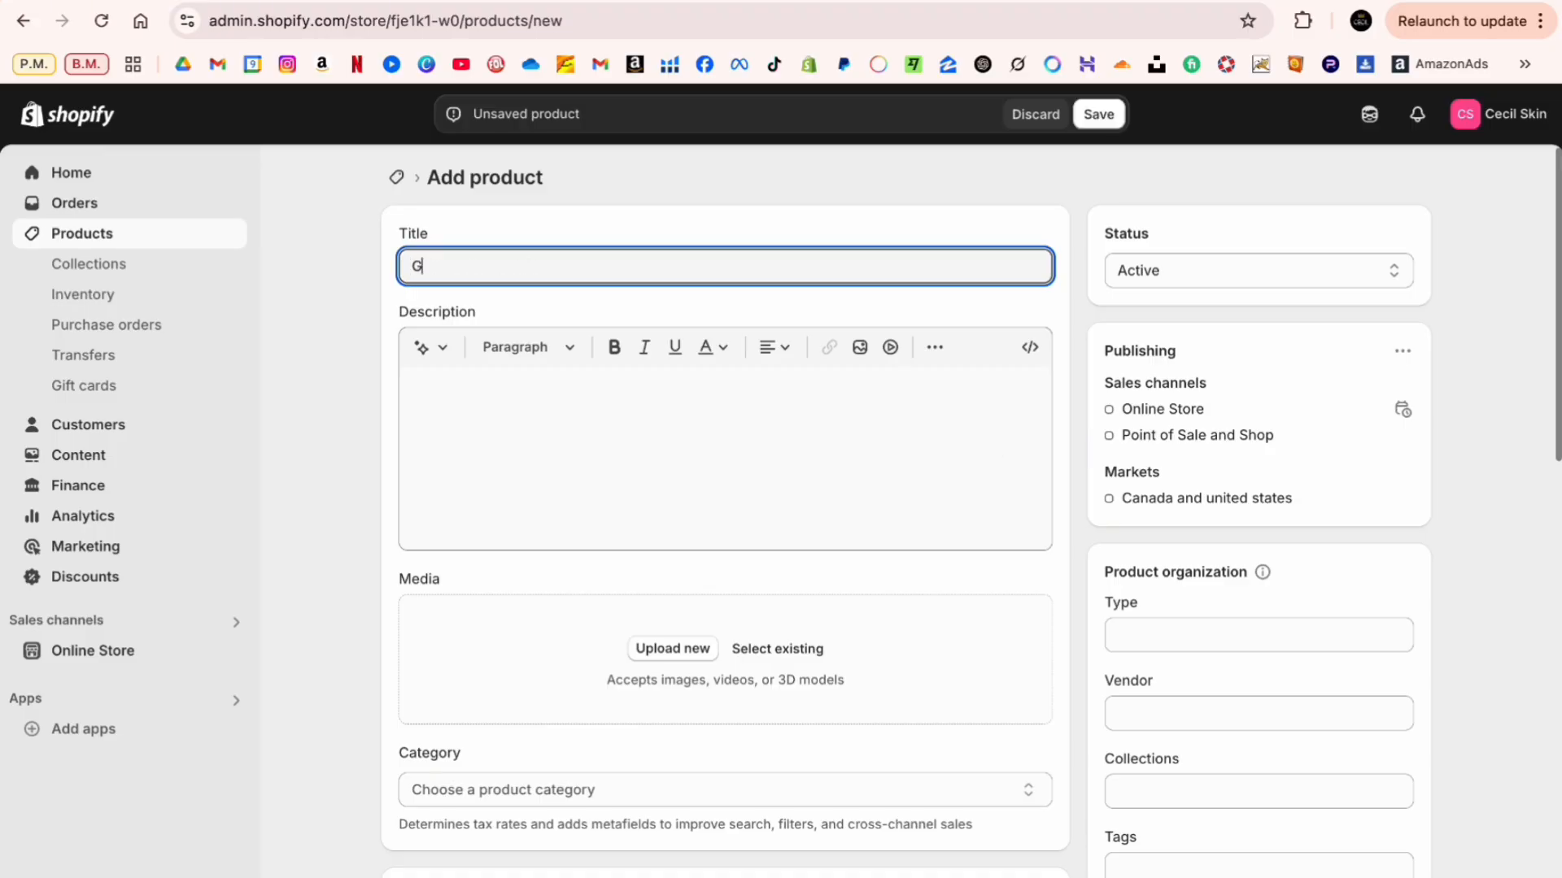
pyautogui.write('rass-Fed Beef Tallow')
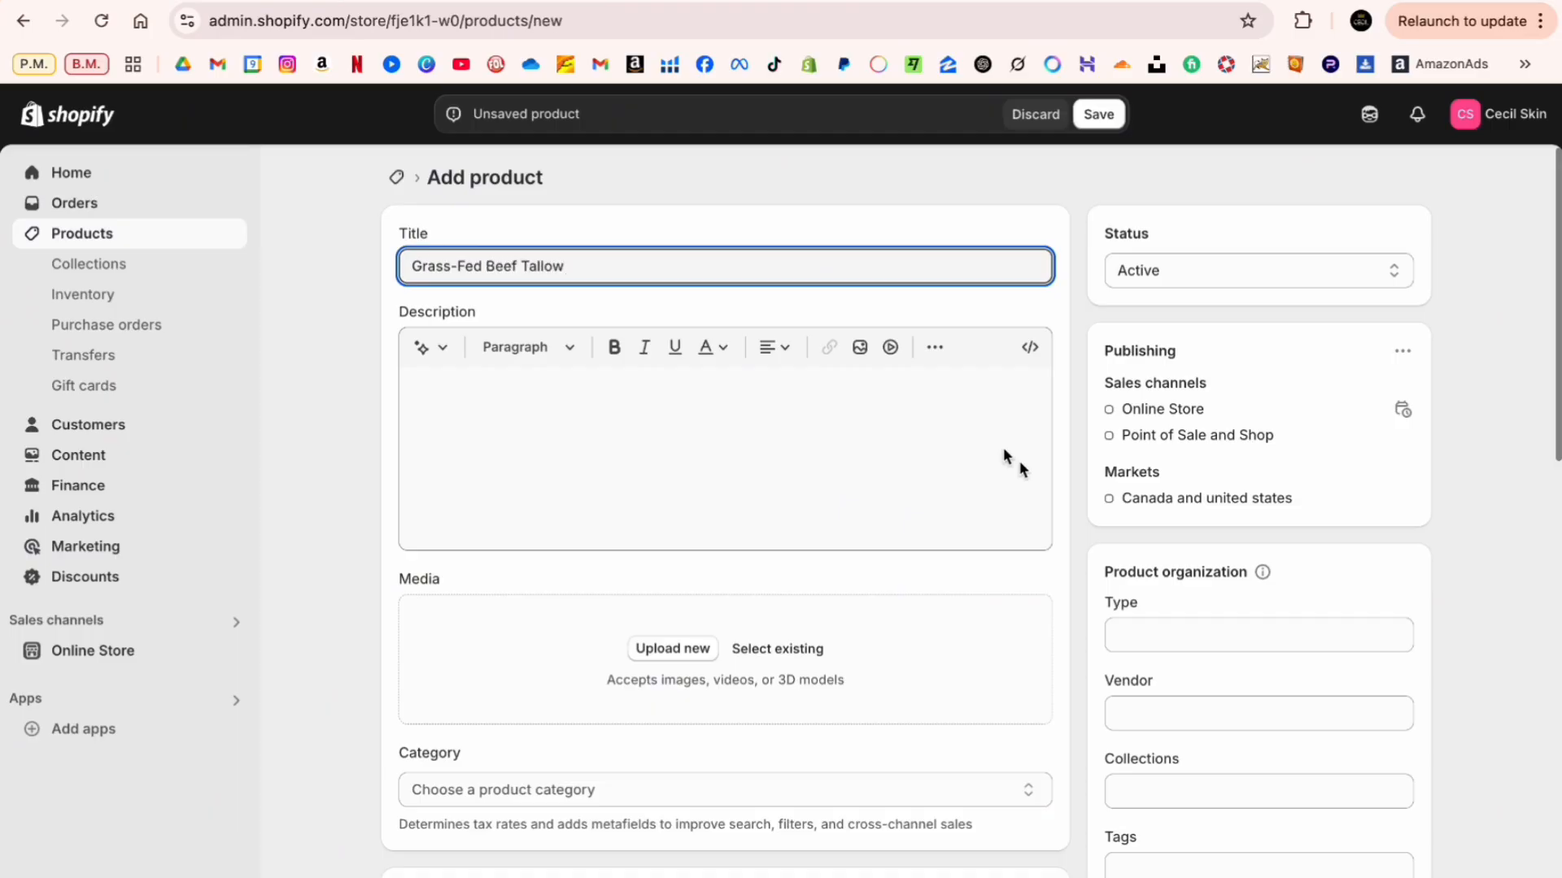
# Step: Add the uploaded images 1, 2_1, 3_1, 4, 5 and comparision to the product's media
pyautogui.click(778, 403)
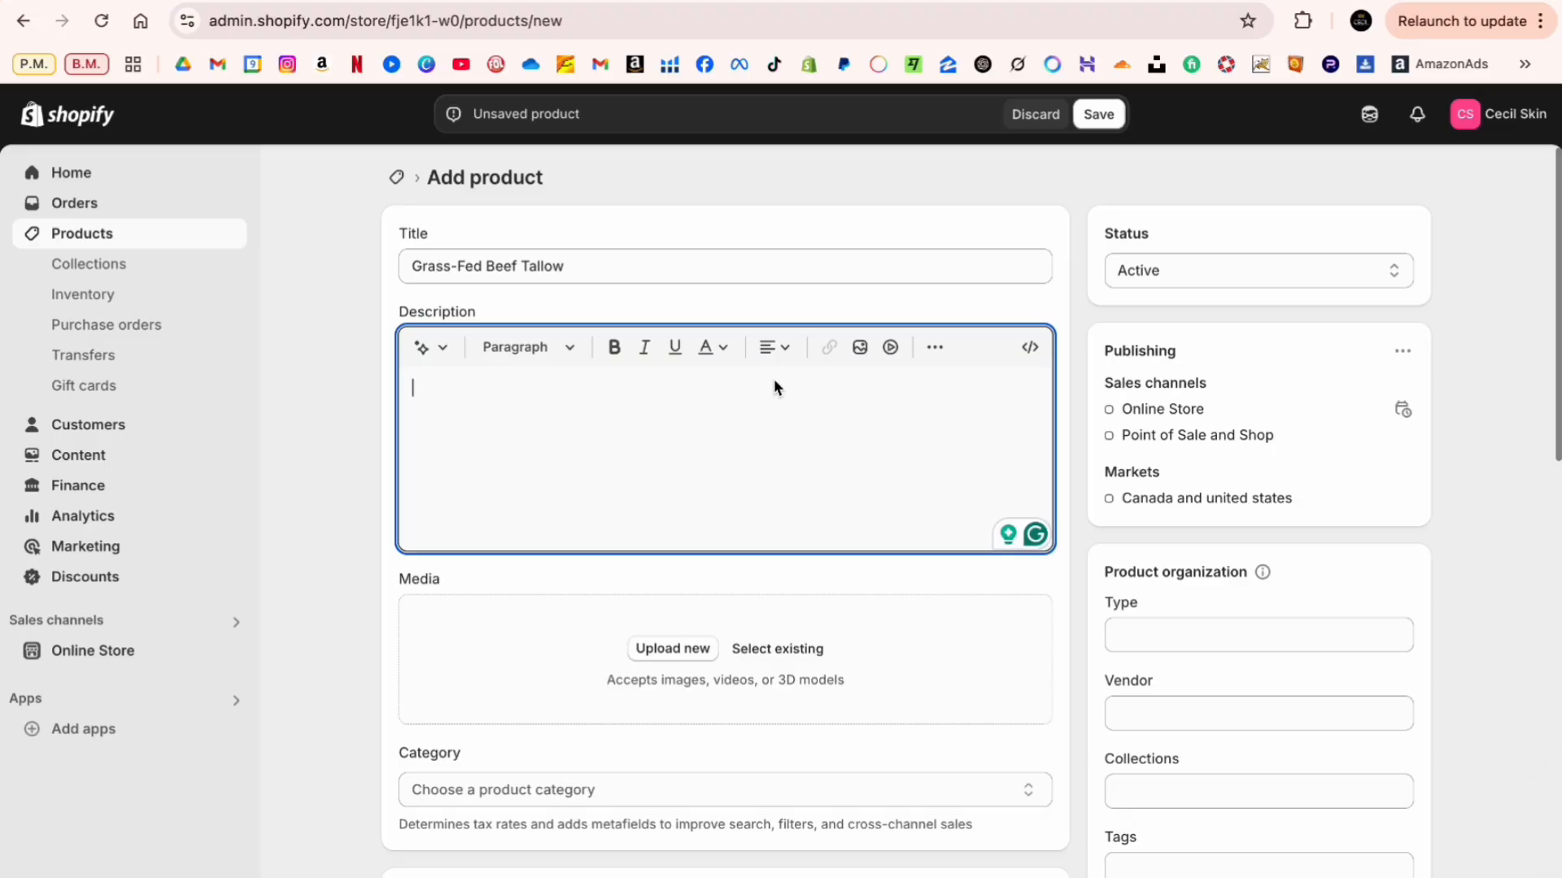
pyautogui.scroll(-3, 684, 462)
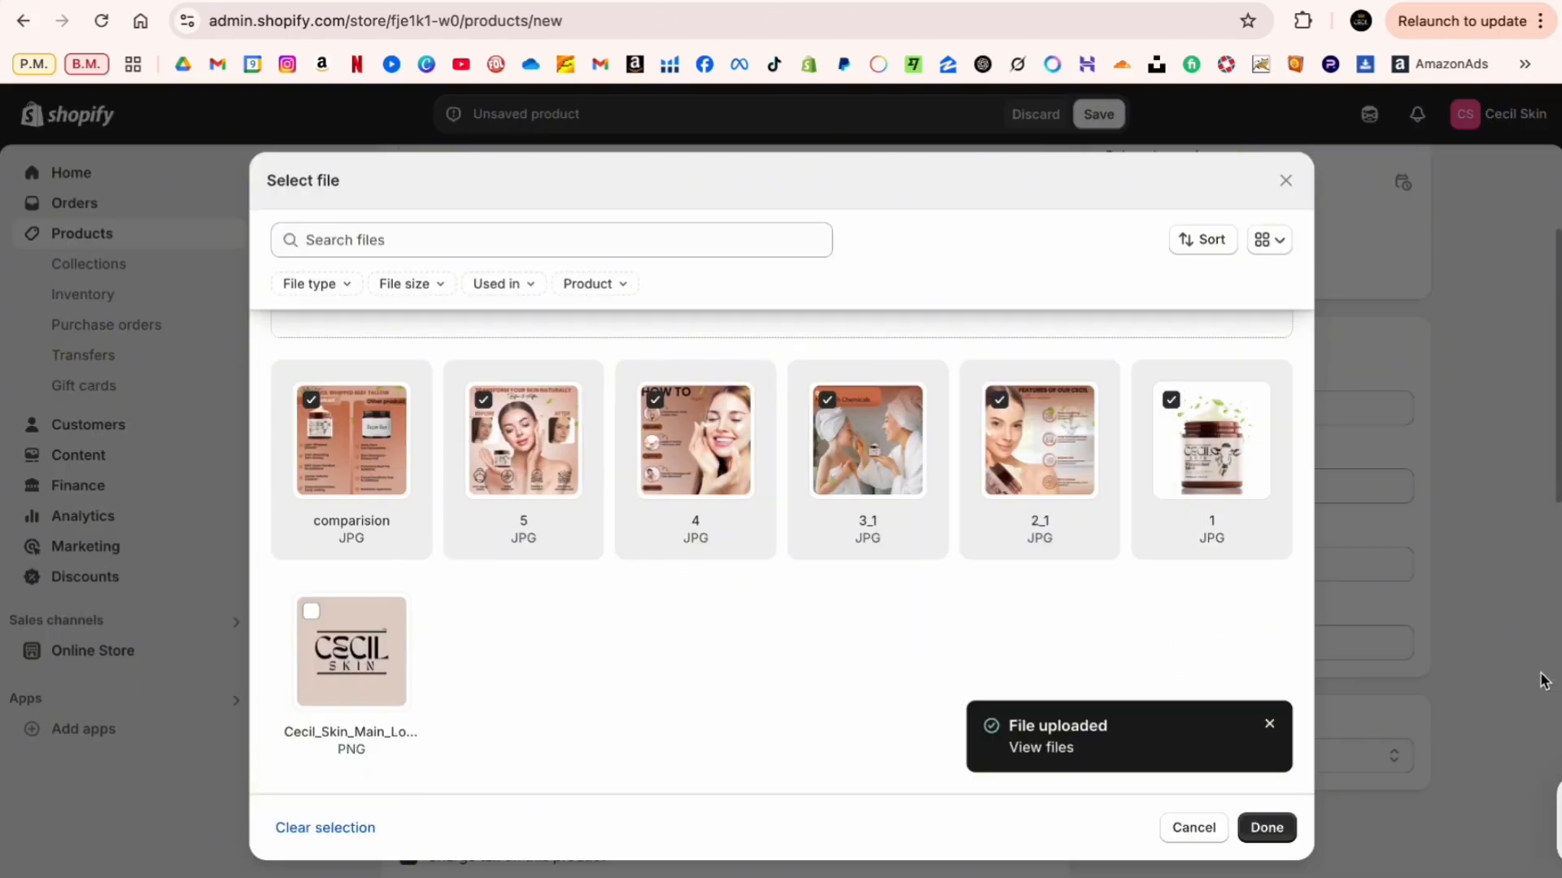
pyautogui.click(1283, 829)
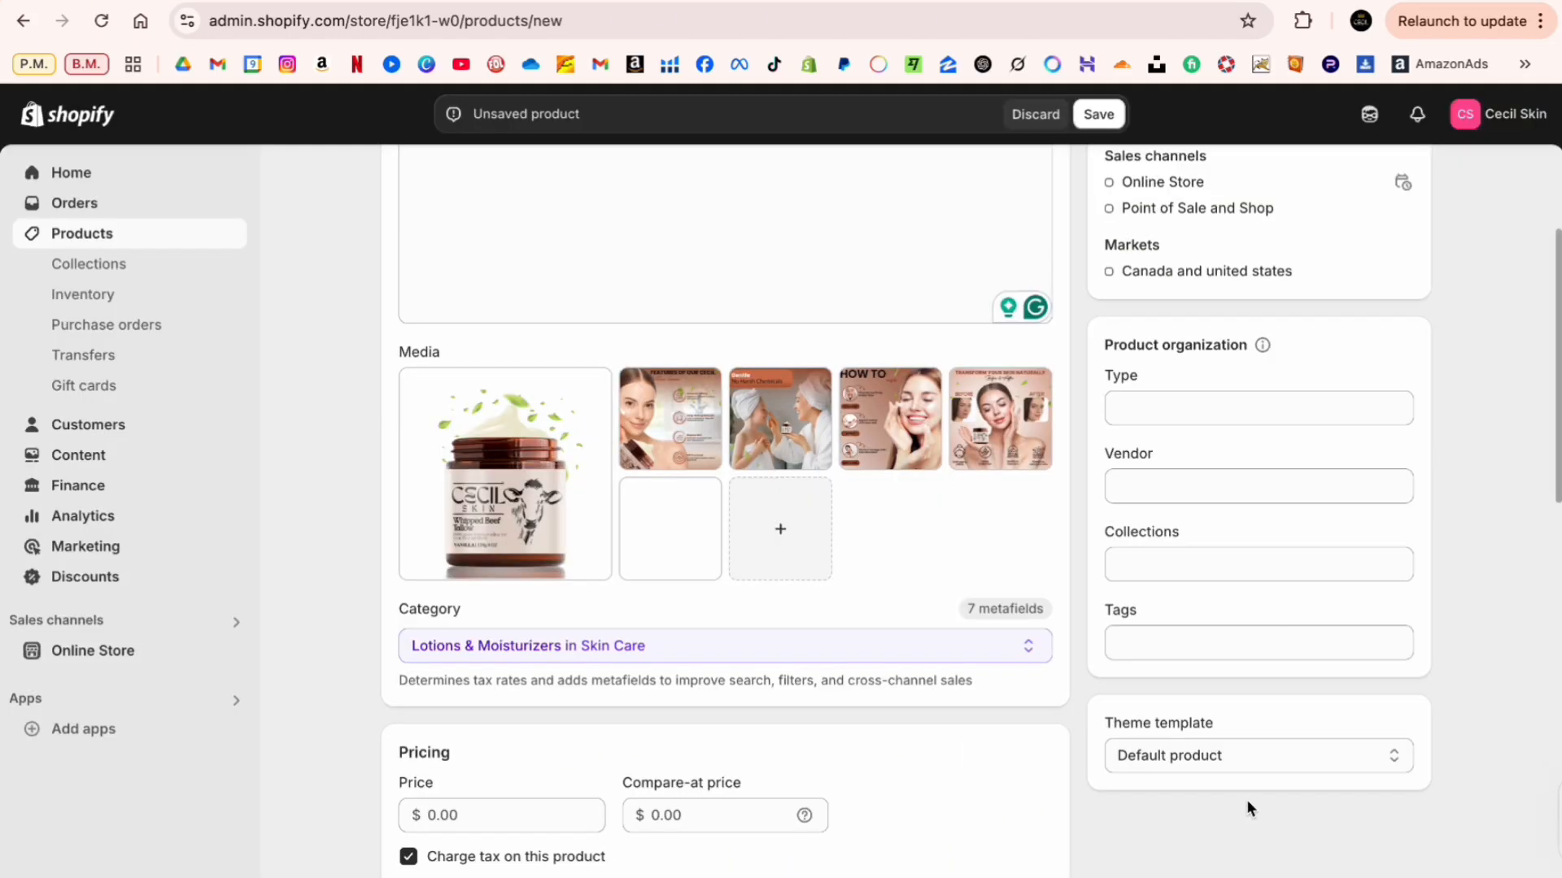
# Step: Preview the product images one after another at full size, starting with the main jar image
pyautogui.click(558, 466)
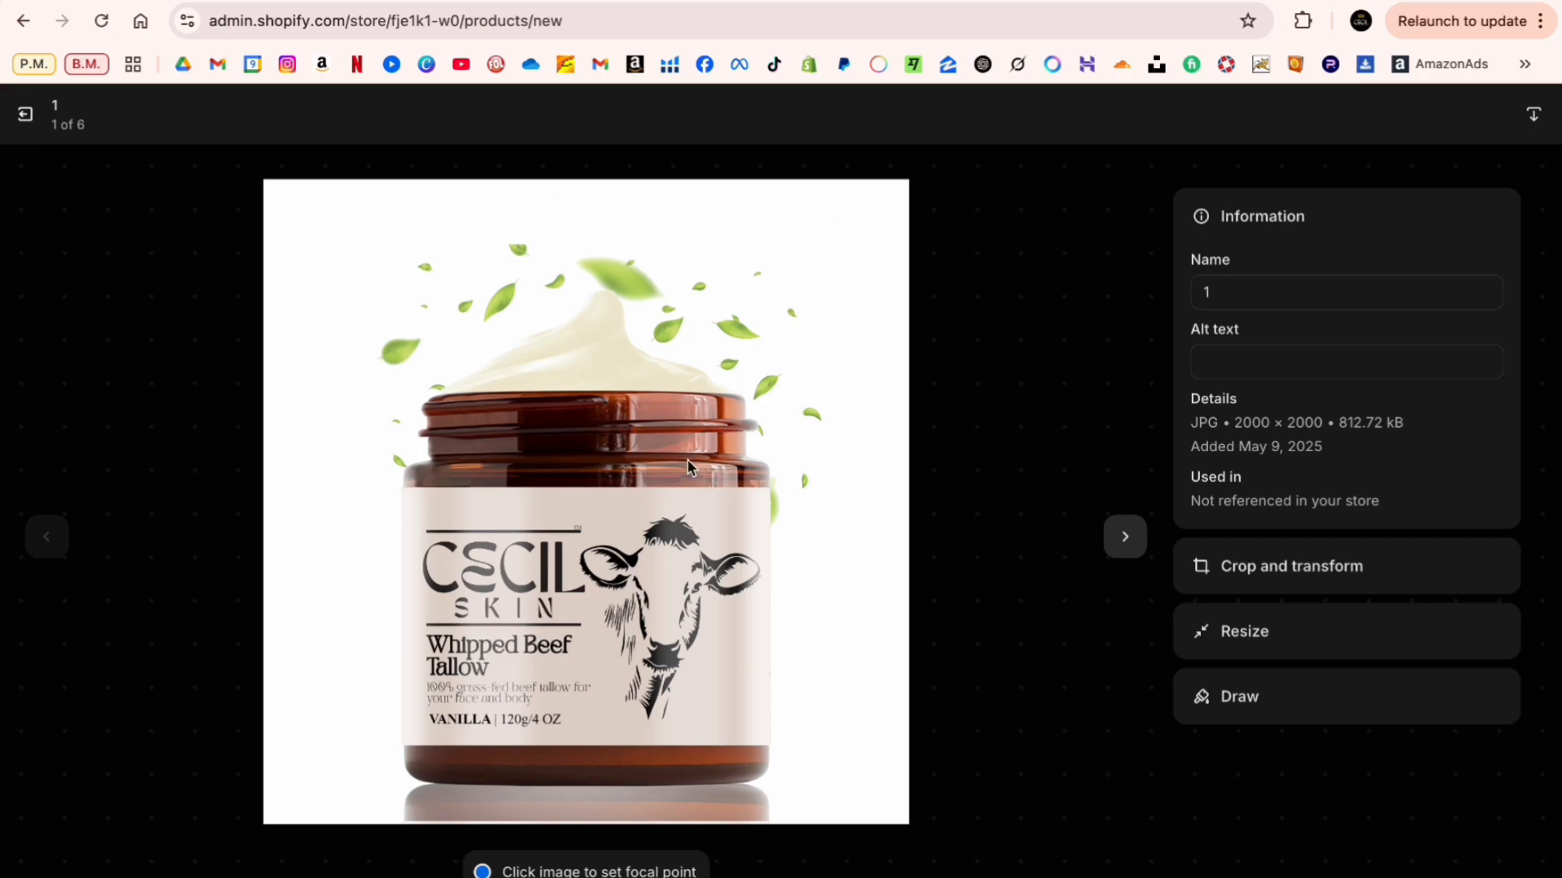
pyautogui.click(1125, 538)
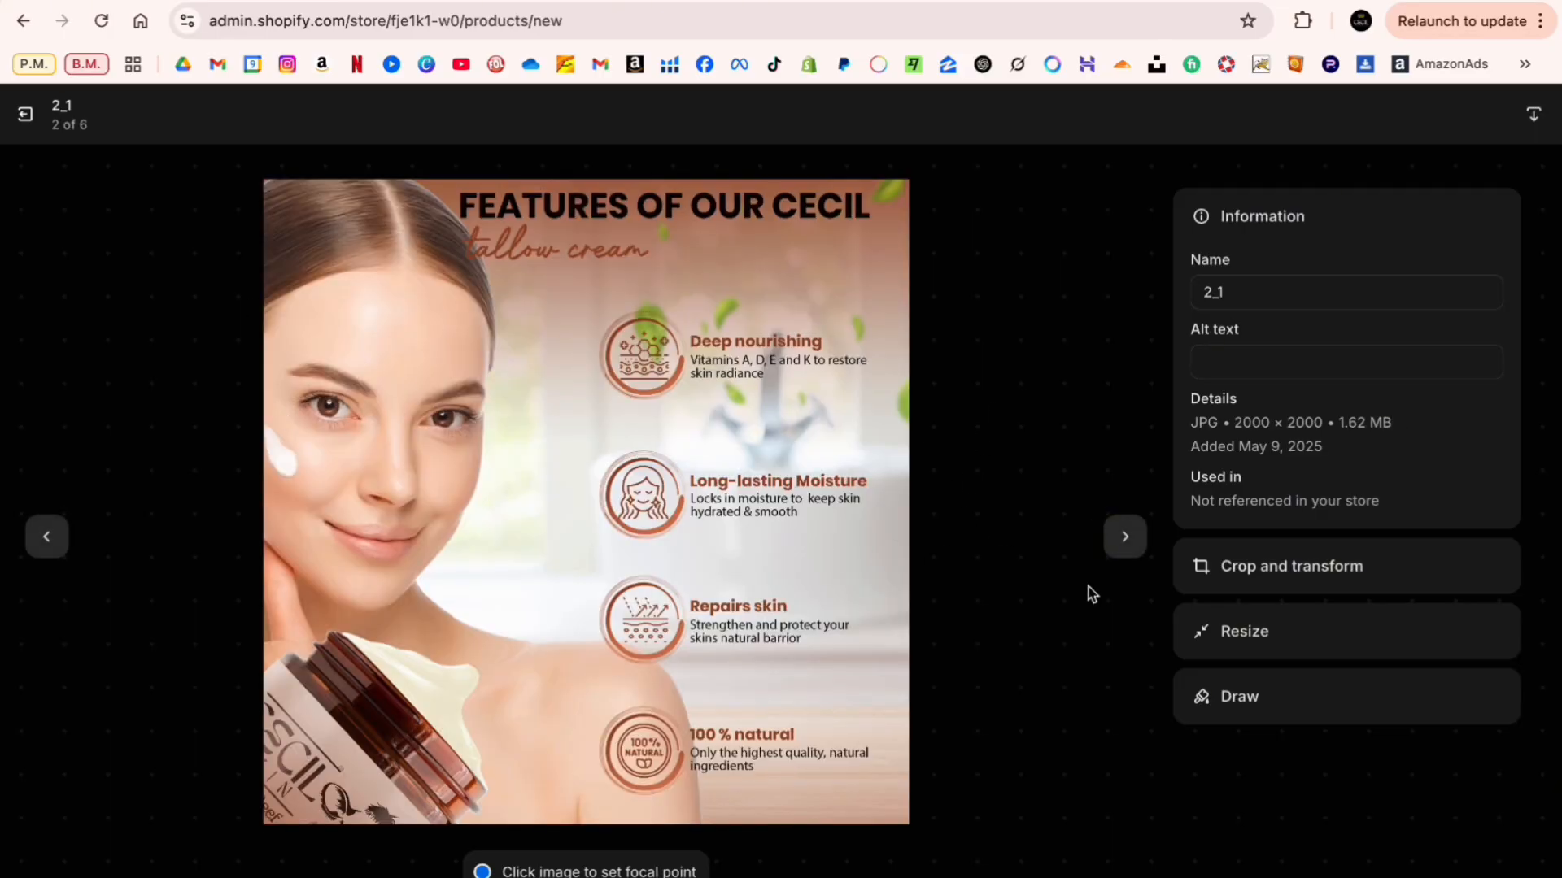
pyautogui.click(1118, 549)
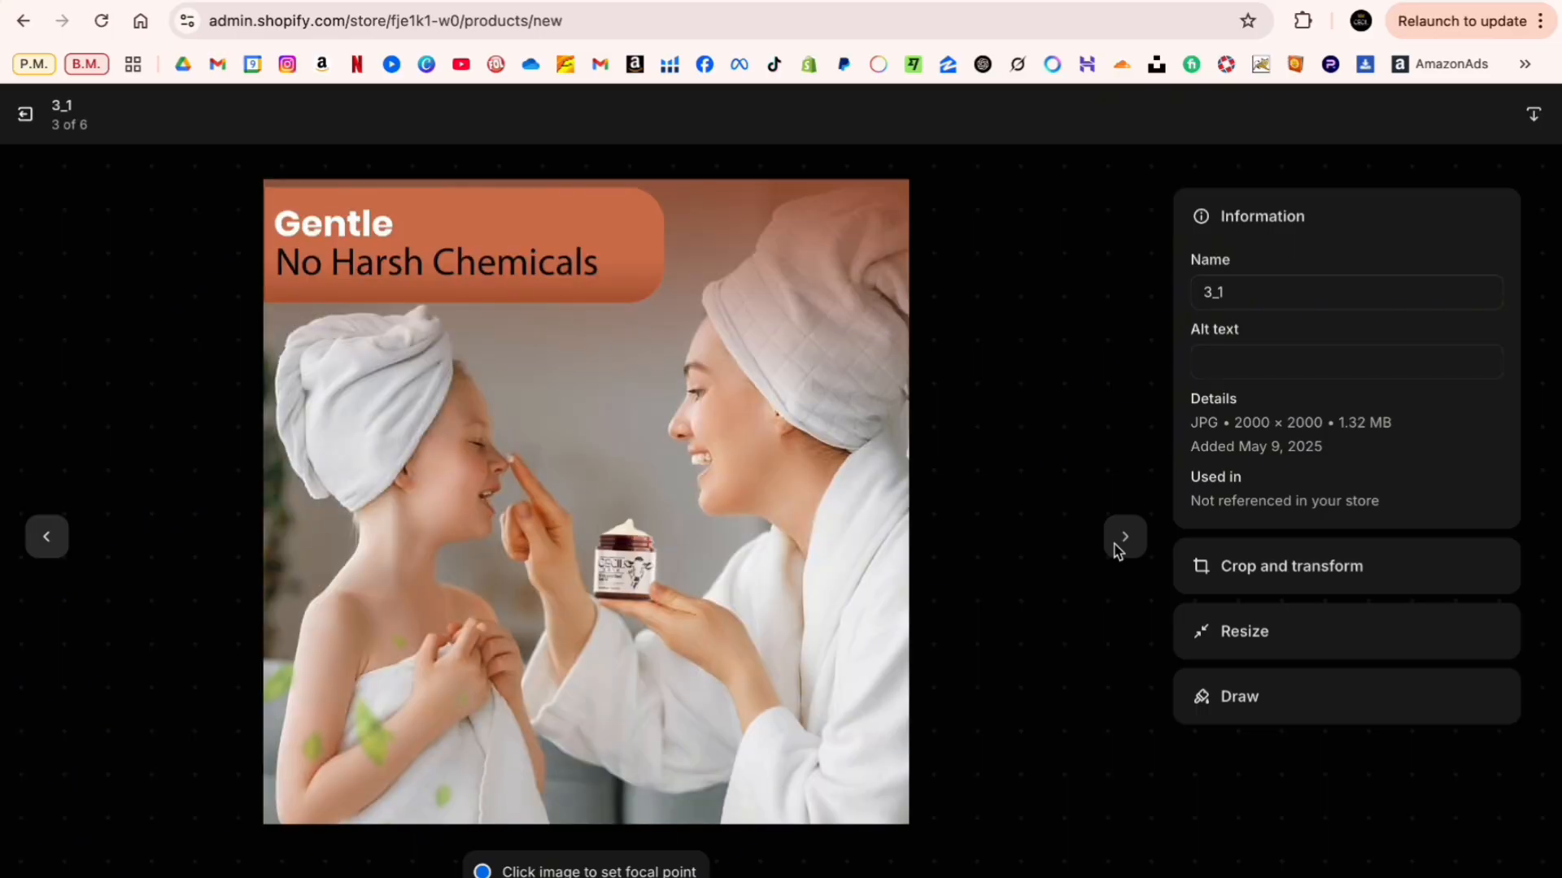
pyautogui.click(1119, 550)
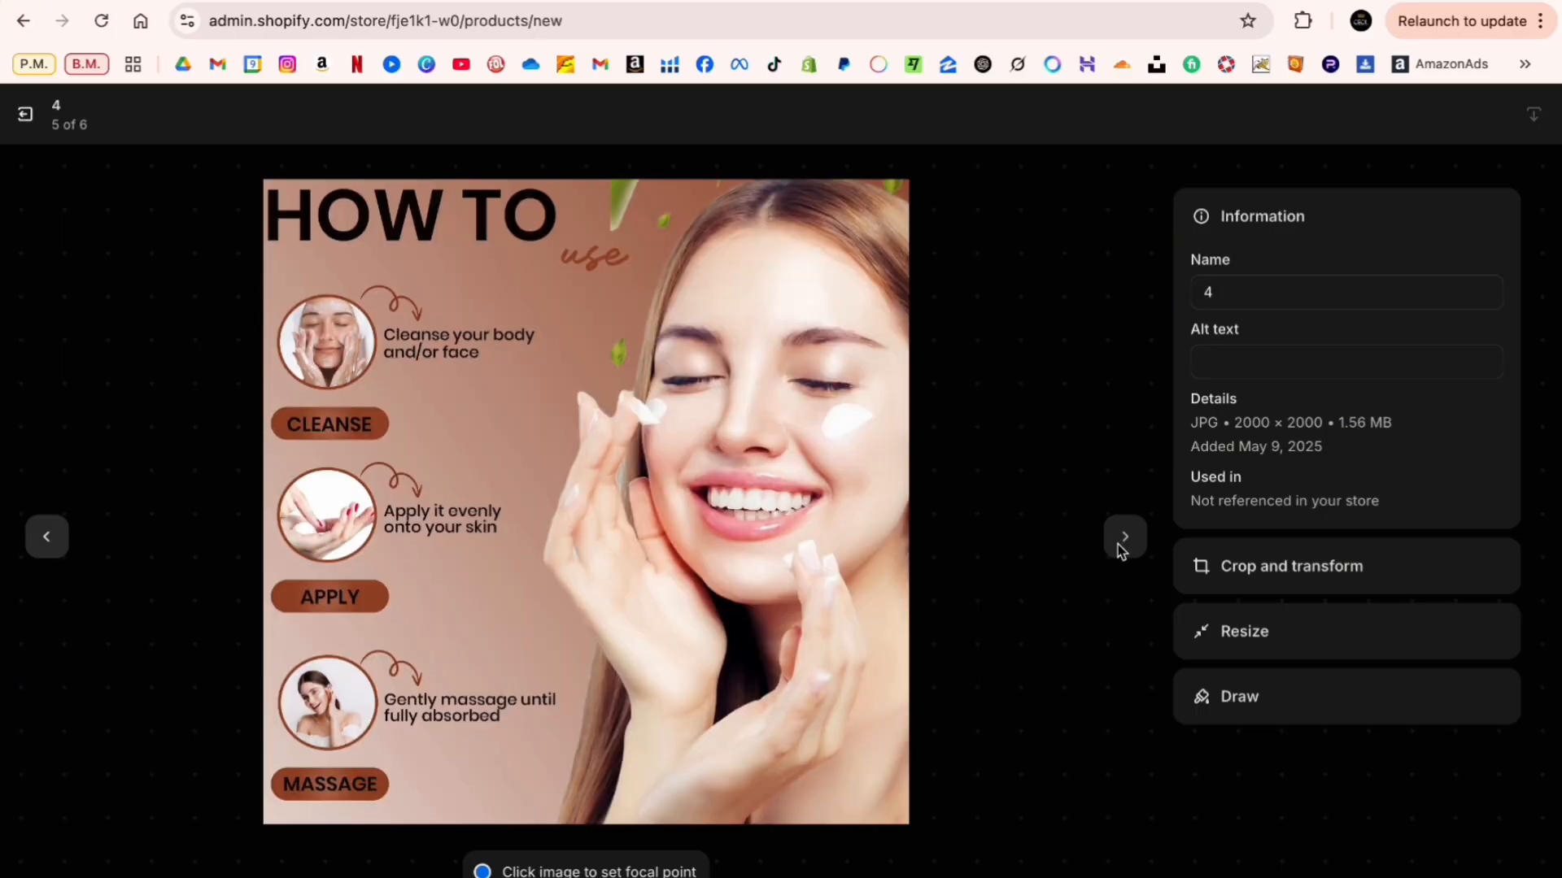
pyautogui.click(1119, 548)
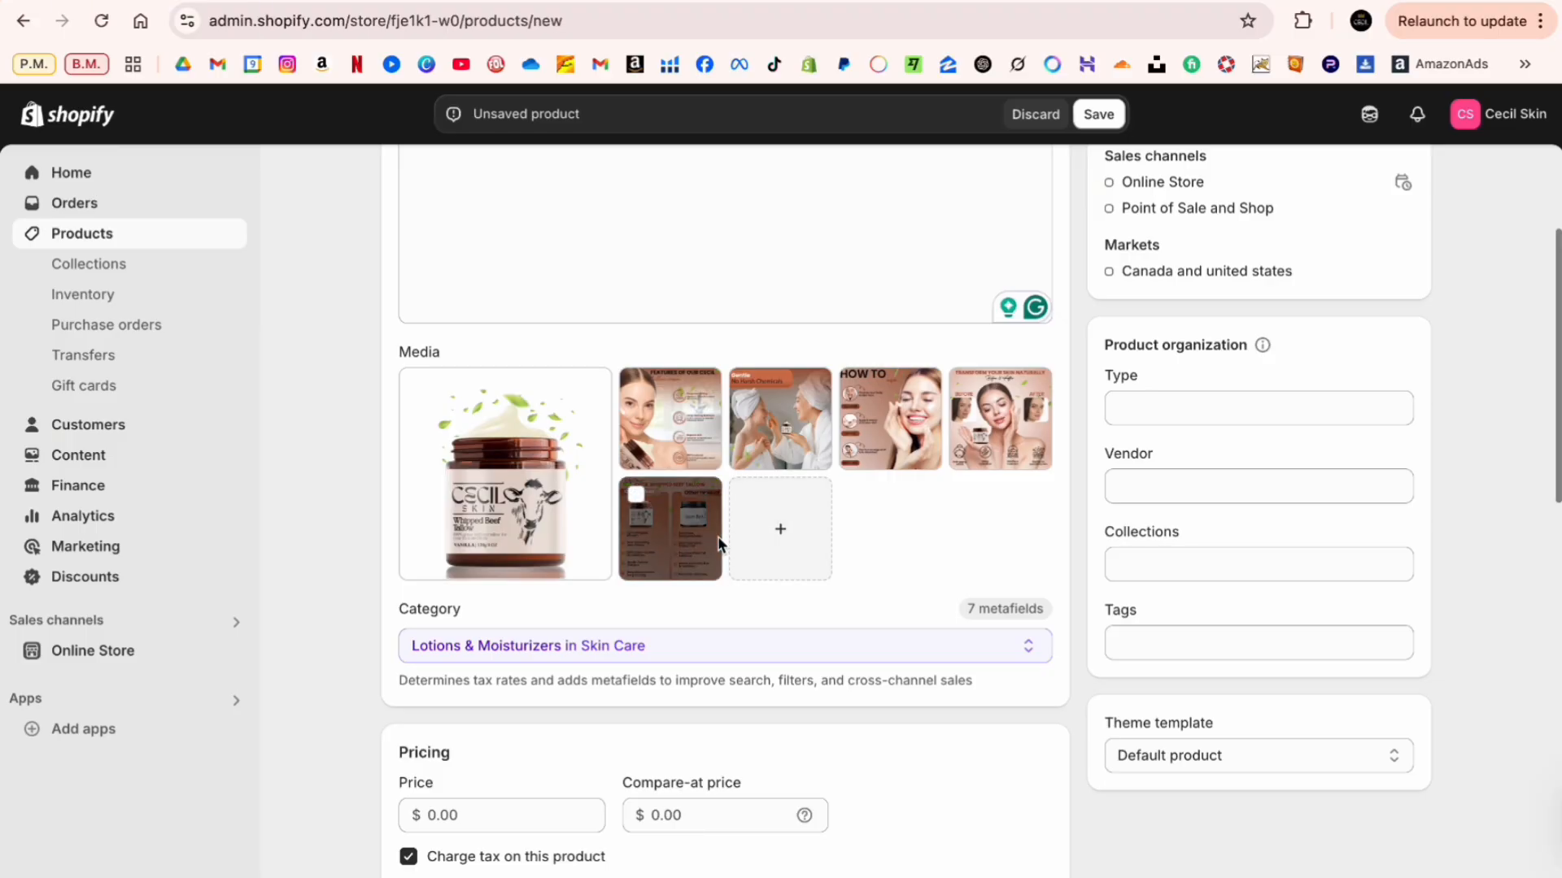
# Step: Reorder the media after the main jar image: before-and-after, comparison, how-to-use, features, and No Harsh Chemicals last
pyautogui.moveTo(768, 440); pyautogui.dragTo(672, 533)
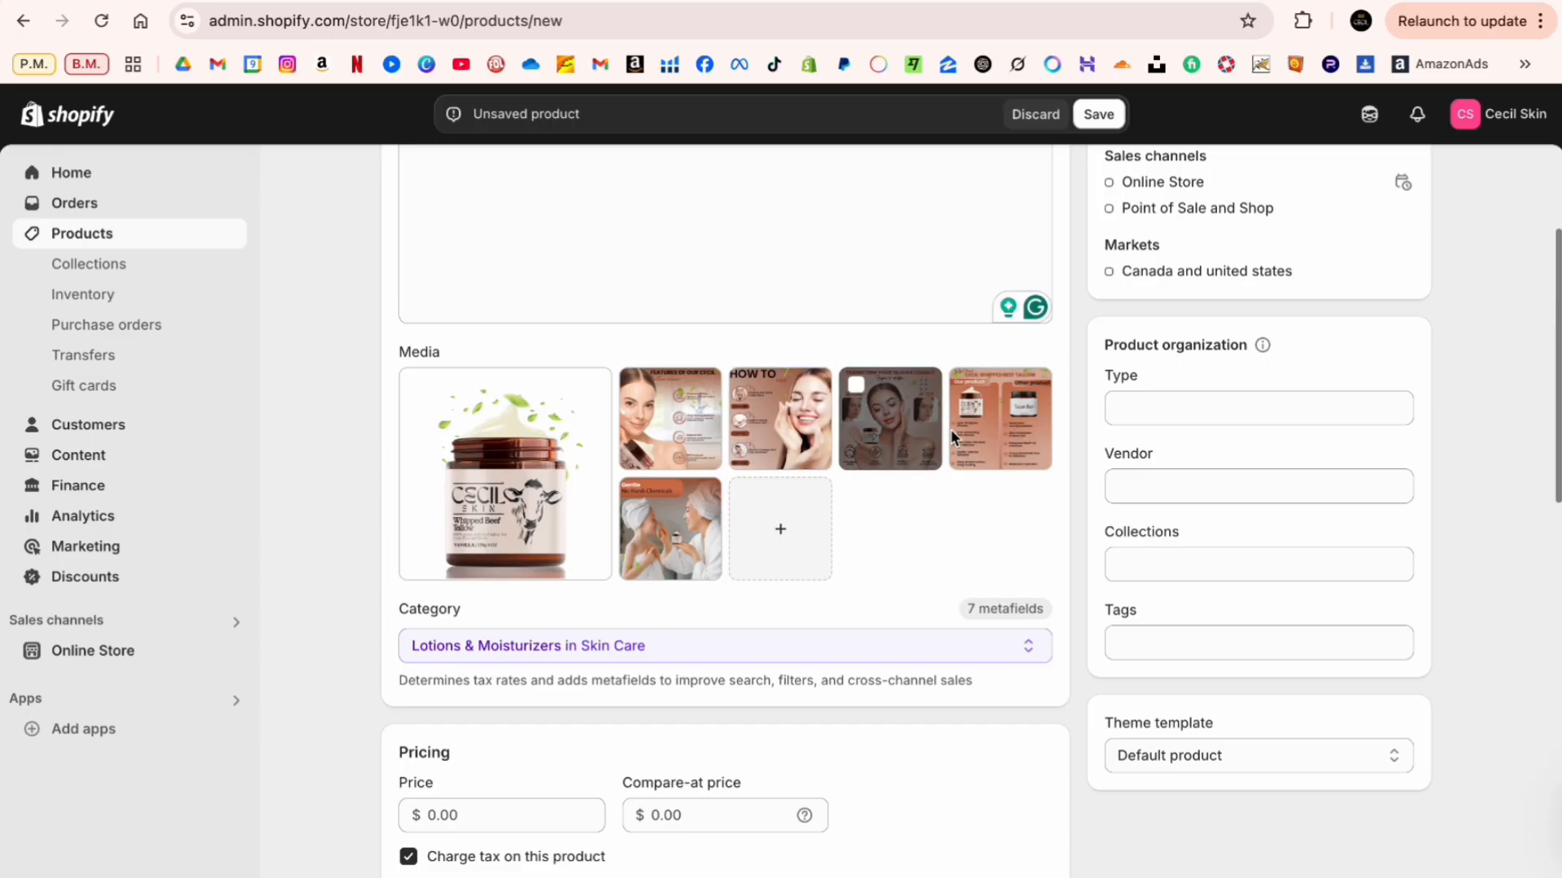
pyautogui.moveTo(955, 427); pyautogui.dragTo(769, 443)
pyautogui.moveTo(999, 439); pyautogui.dragTo(682, 438)
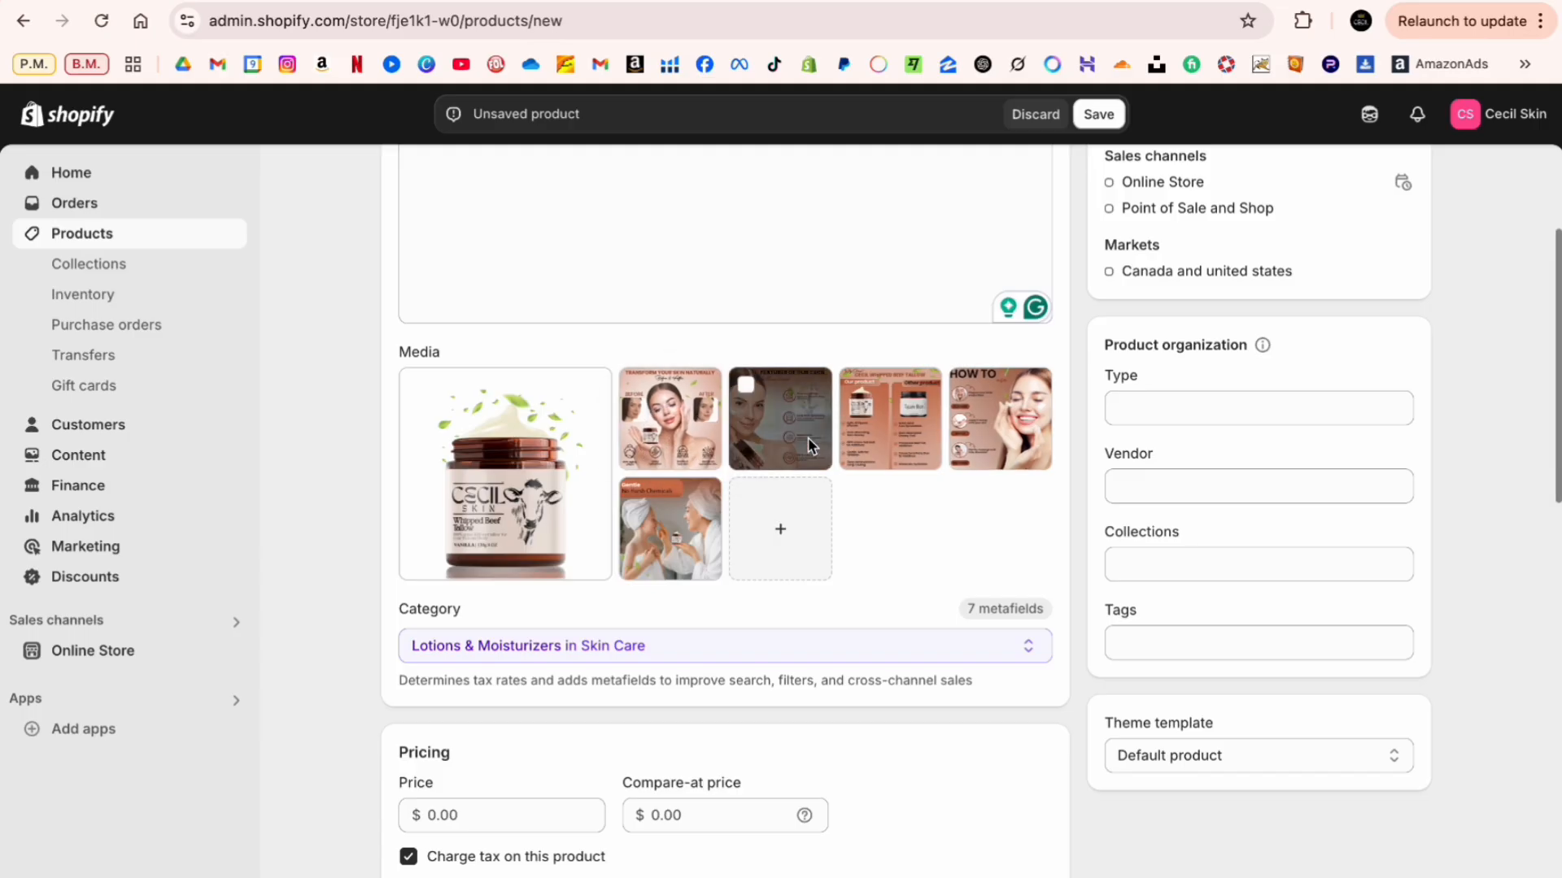
pyautogui.moveTo(807, 445); pyautogui.dragTo(1008, 444)
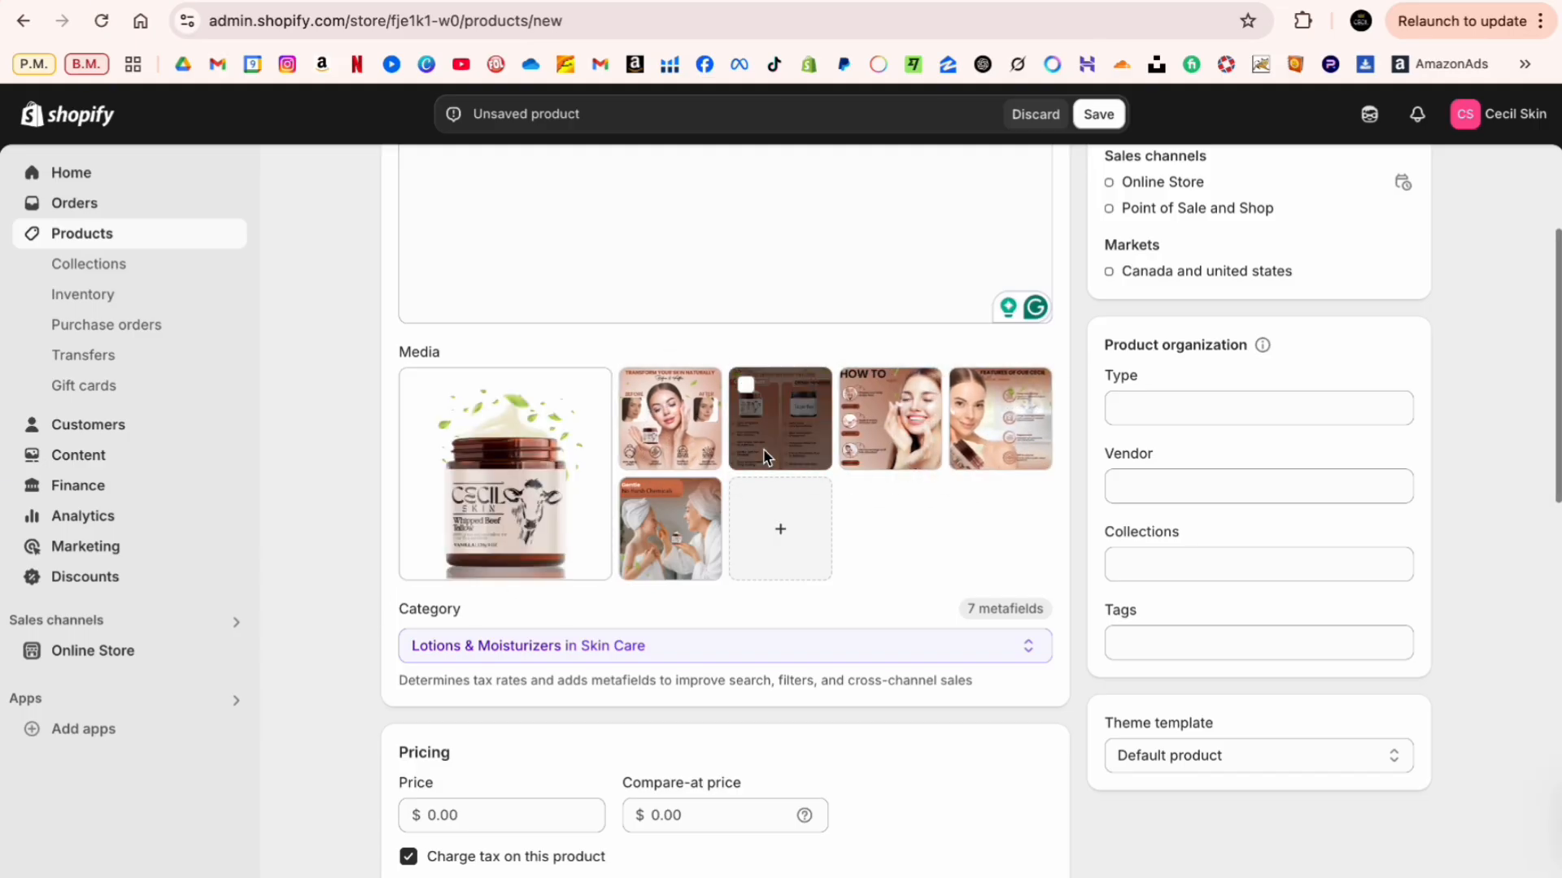
# Step: Check the rearranged images at full size from the before-and-after image to the features image, and close the preview
pyautogui.click(661, 437)
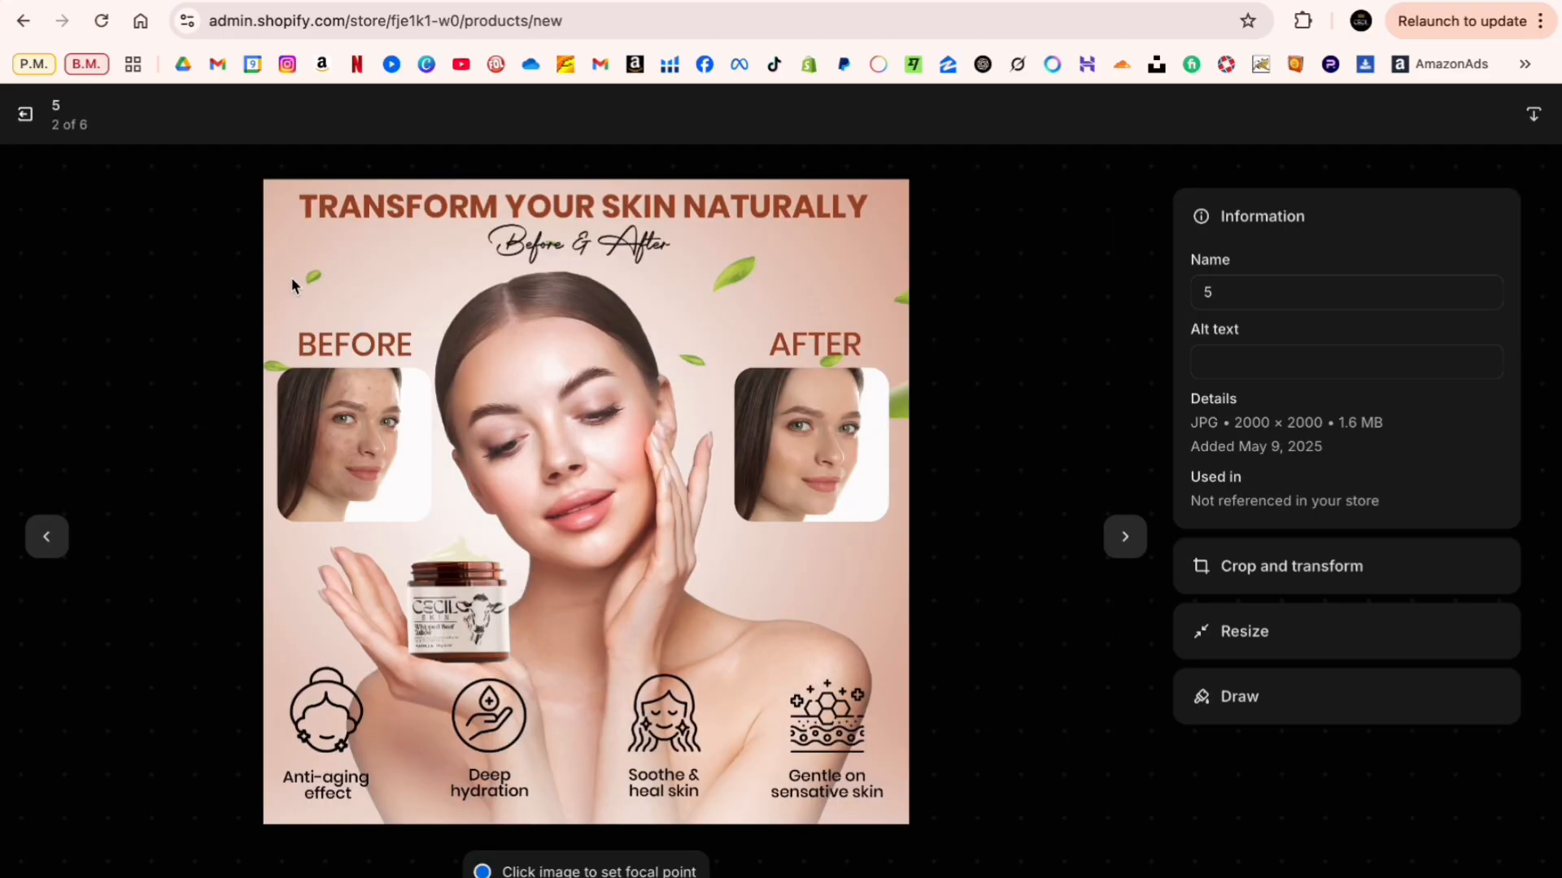
pyautogui.click(1111, 561)
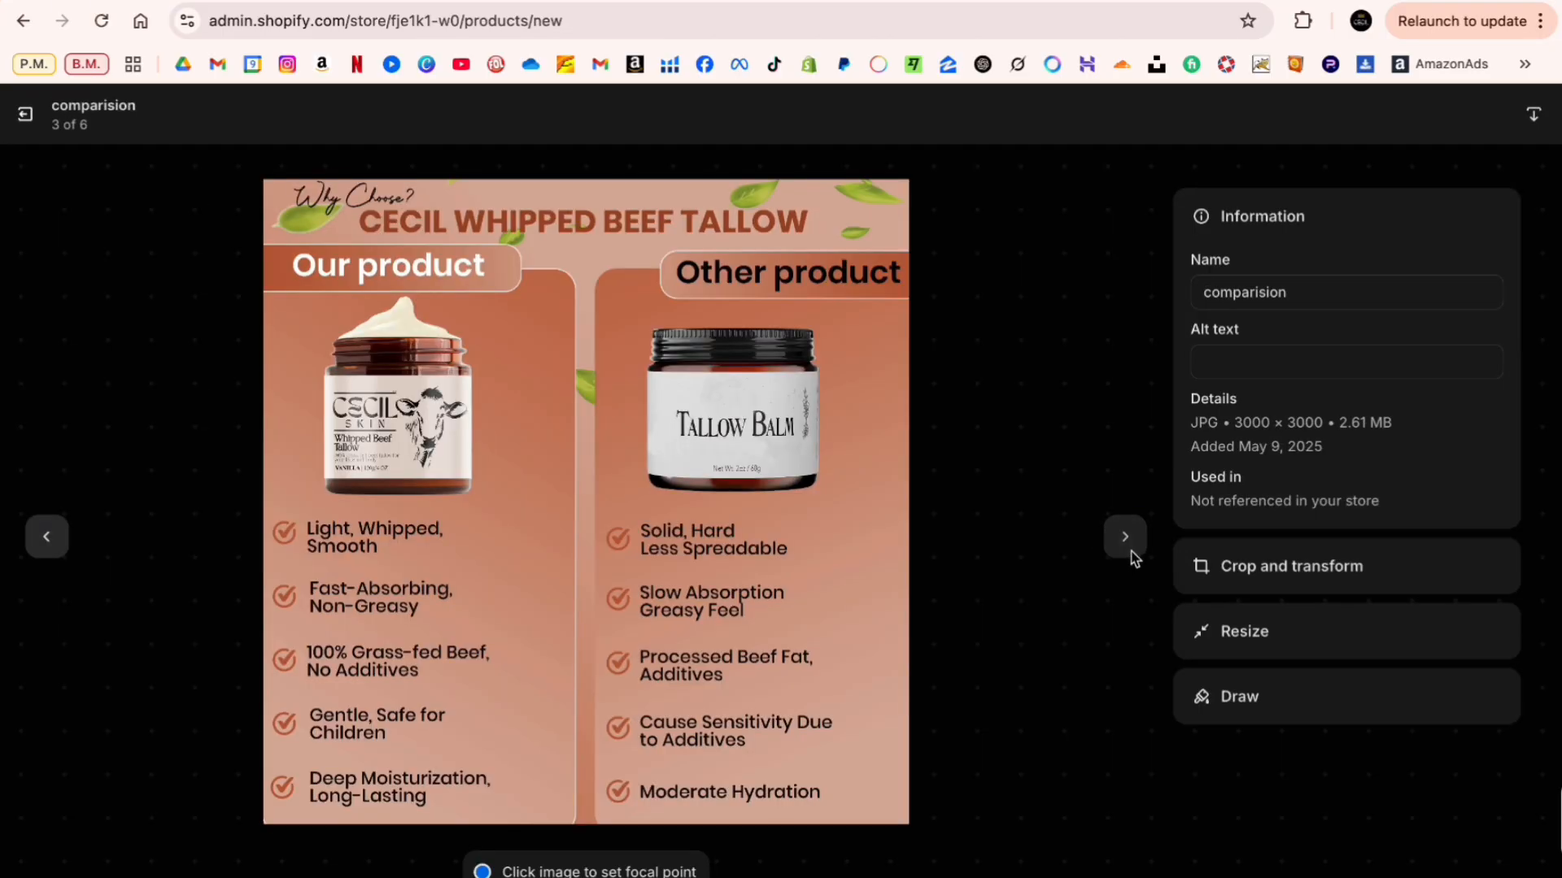
pyautogui.click(1124, 545)
pyautogui.click(1127, 540)
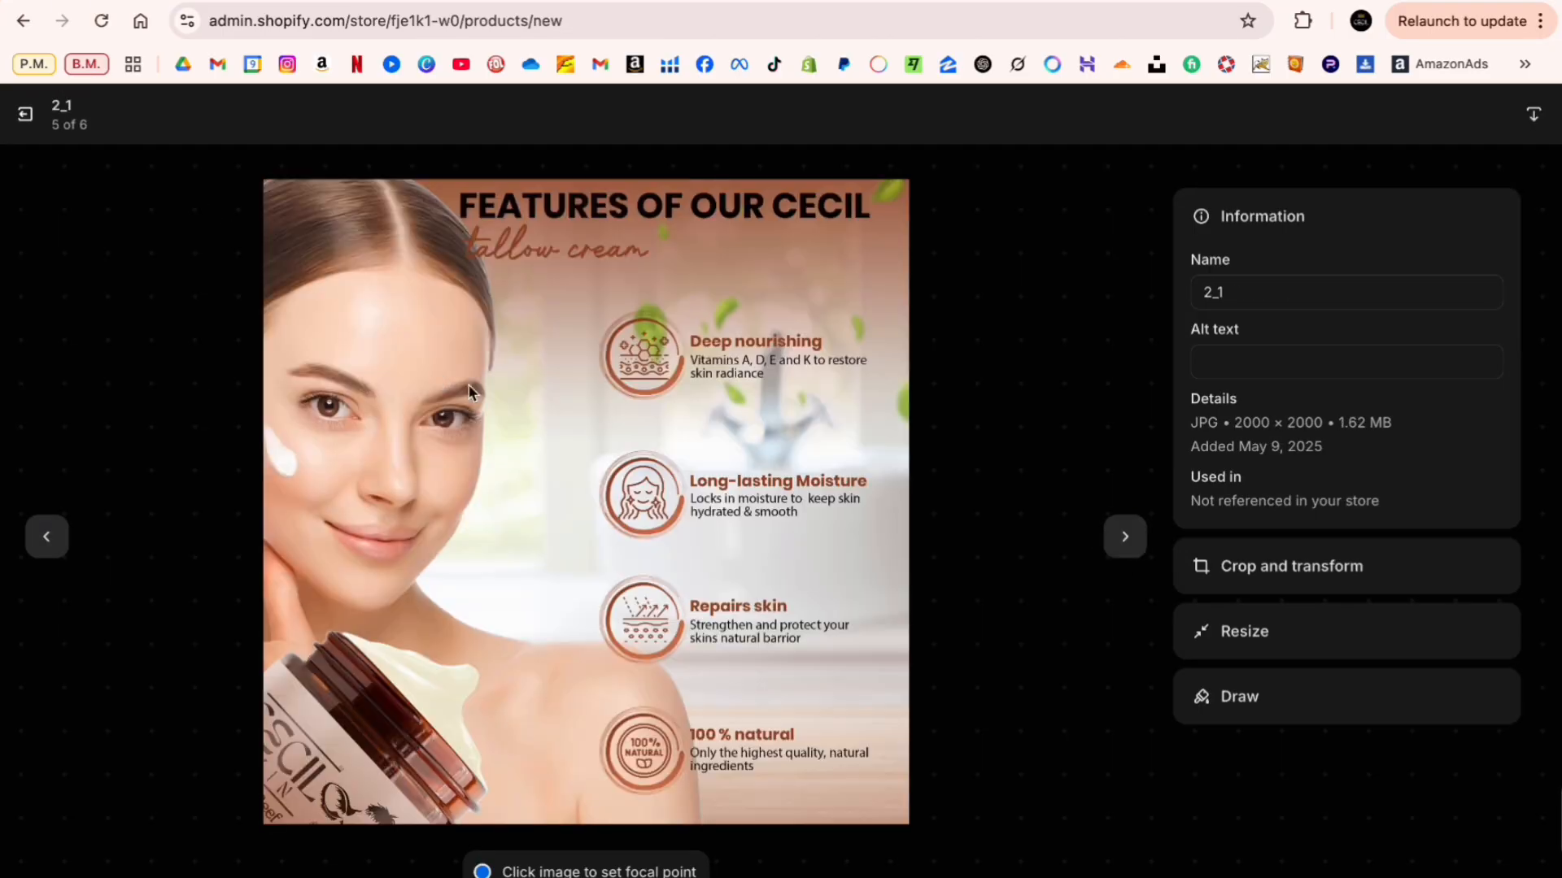
pyautogui.click(37, 122)
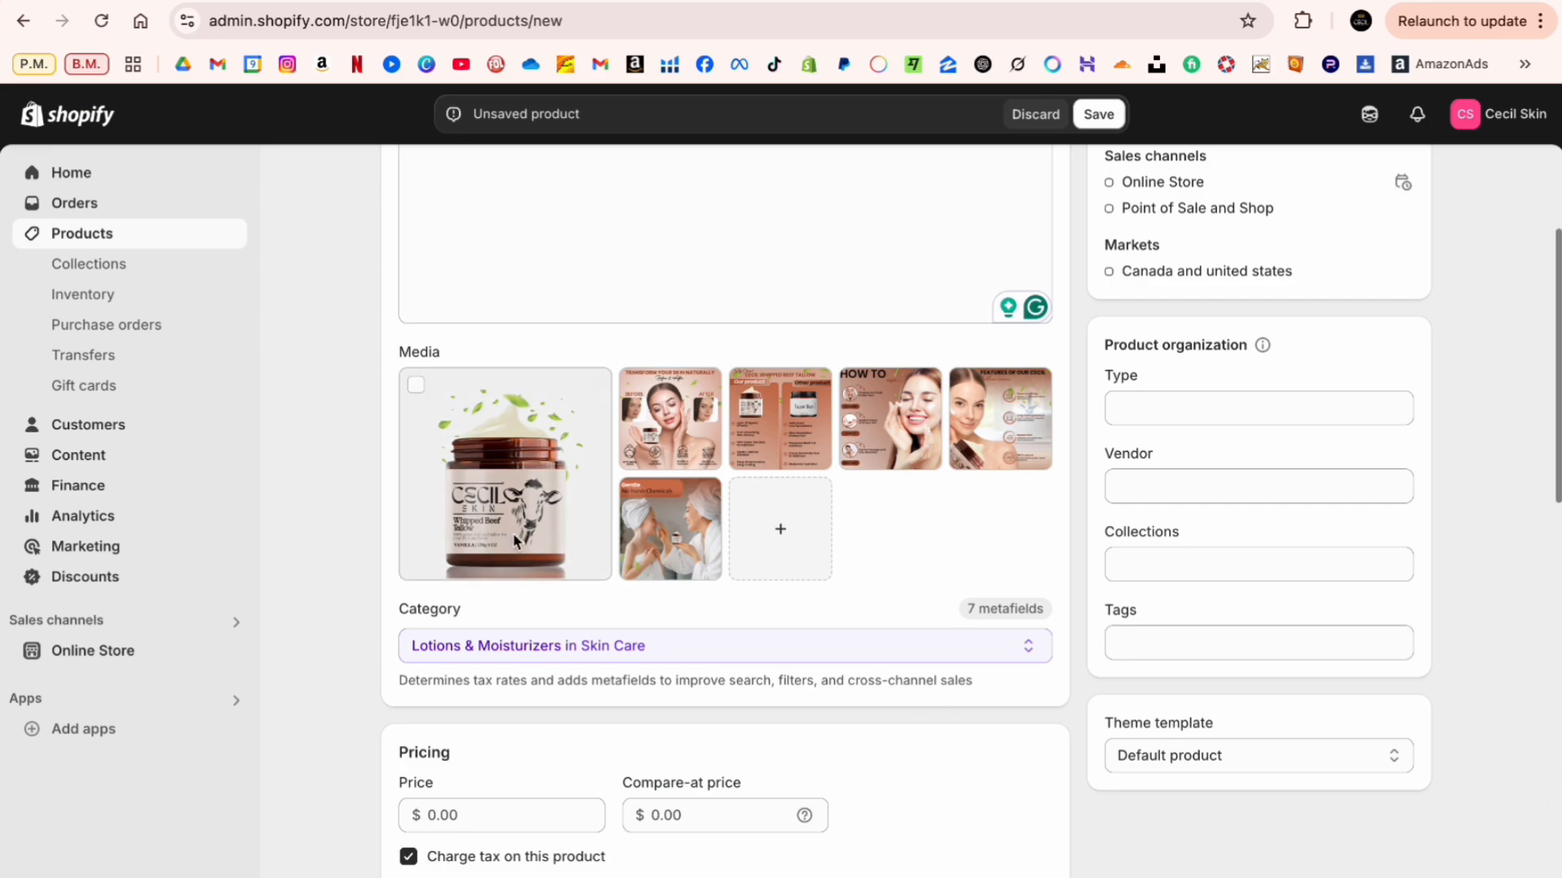
# Step: Set the product's price to $29.97
pyautogui.scroll(-3, 675, 638)
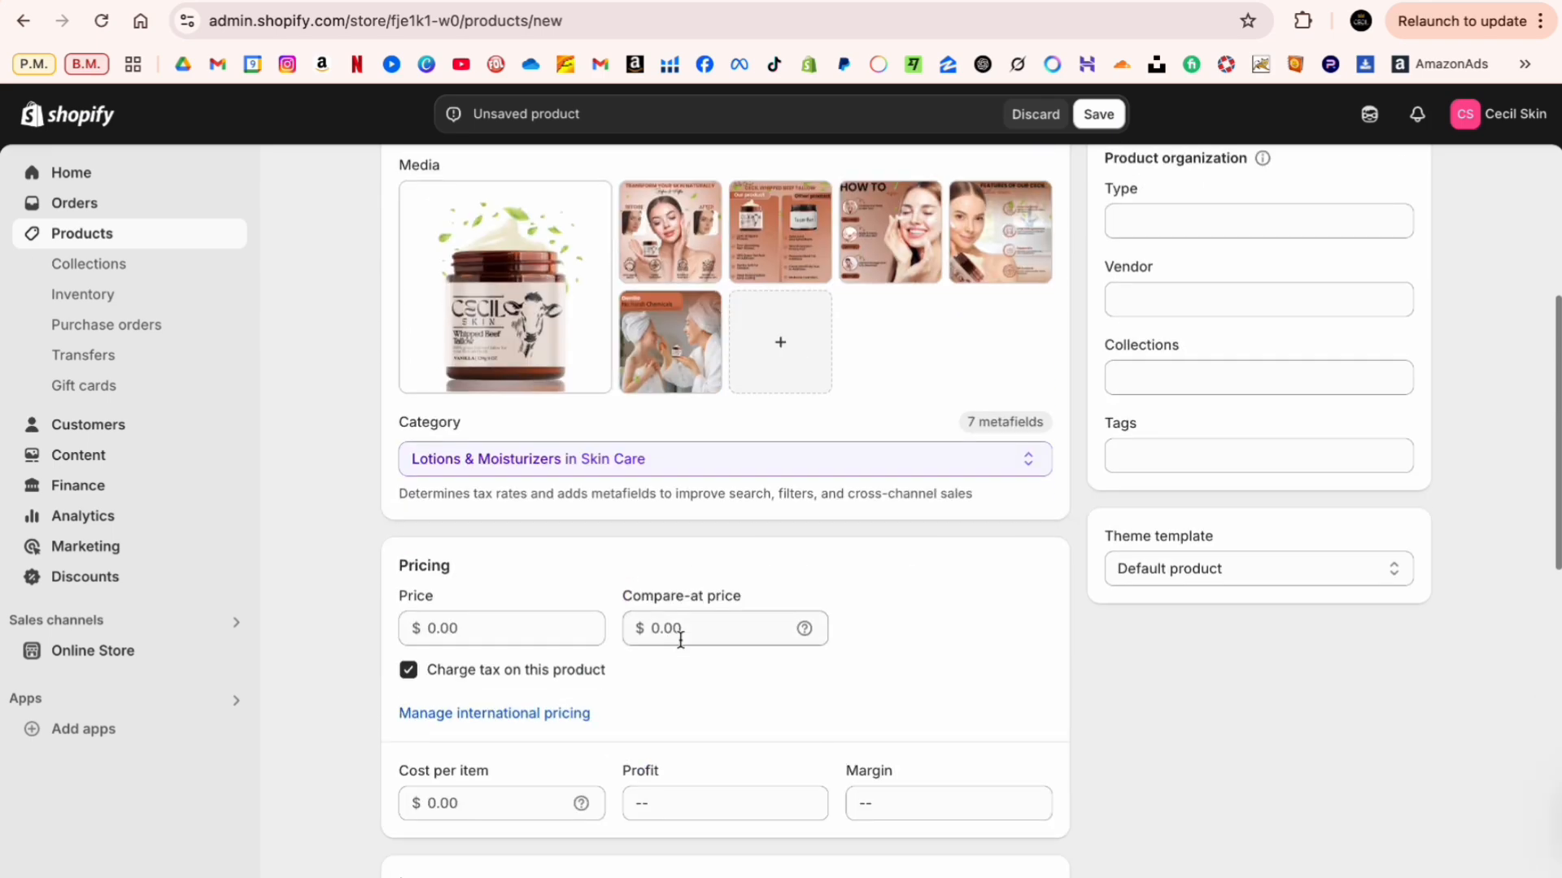
pyautogui.click(516, 631)
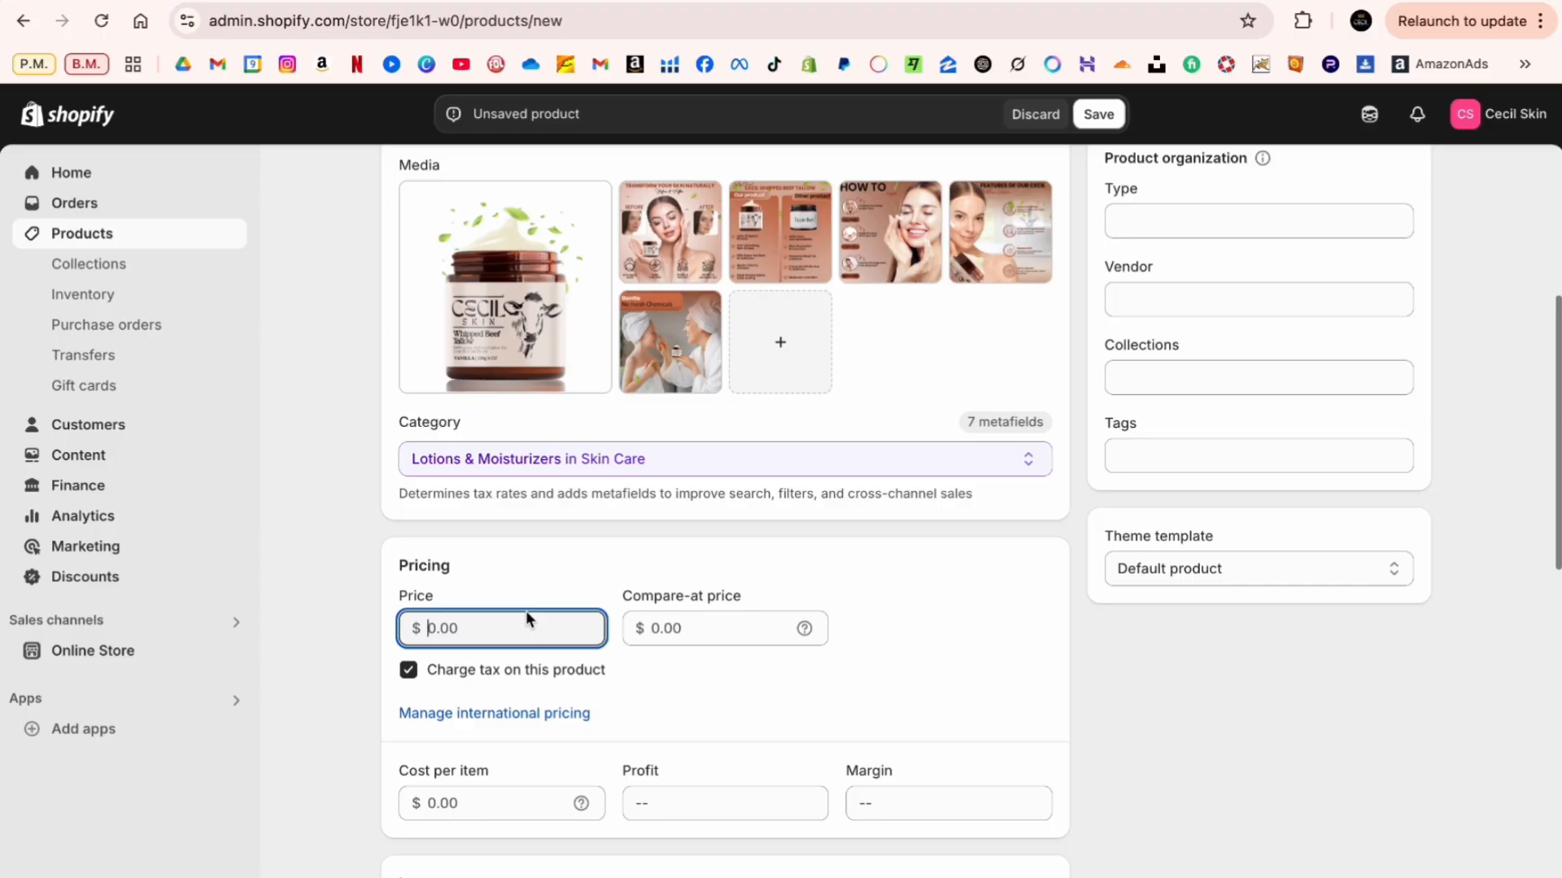
pyautogui.write('29.97')
pyautogui.press('BackSpace')
pyautogui.write('9')
pyautogui.press('BackSpace')
pyautogui.write('7')
pyautogui.press('BackSpace')
pyautogui.press('BackSpace')
pyautogui.press('BackSpace')
pyautogui.press('BackSpace')
pyautogui.press('BackSpace')
pyautogui.write('30')
pyautogui.press('BackSpace')
pyautogui.press('BackSpace')
pyautogui.write('29.97')
# Step: Set the product's compare-at price to $33.97
pyautogui.click(737, 632)
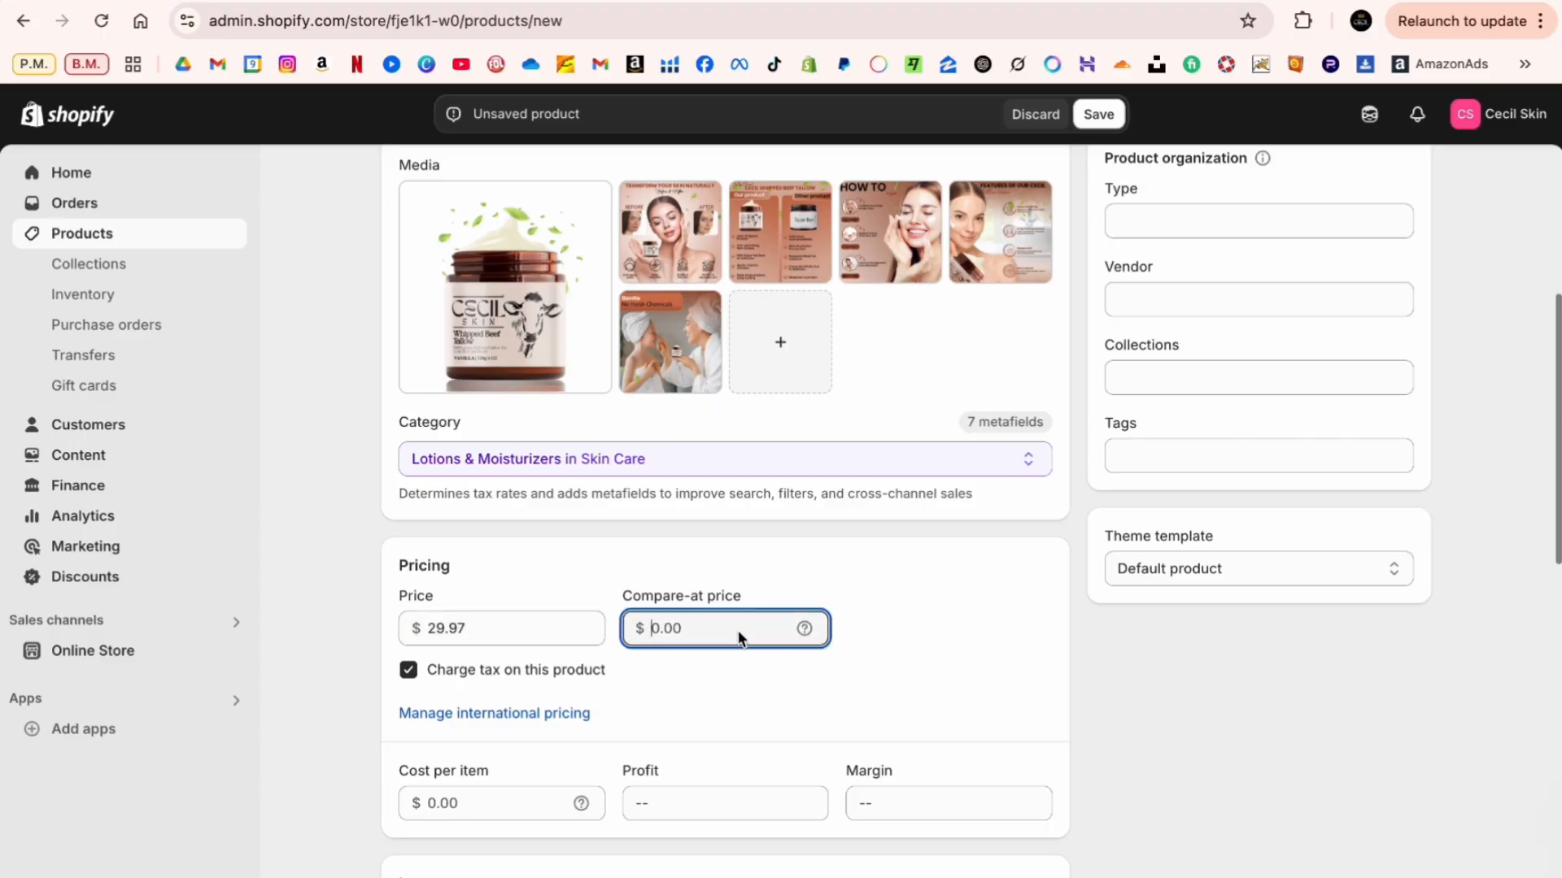
pyautogui.write('33.97')
pyautogui.click(970, 625)
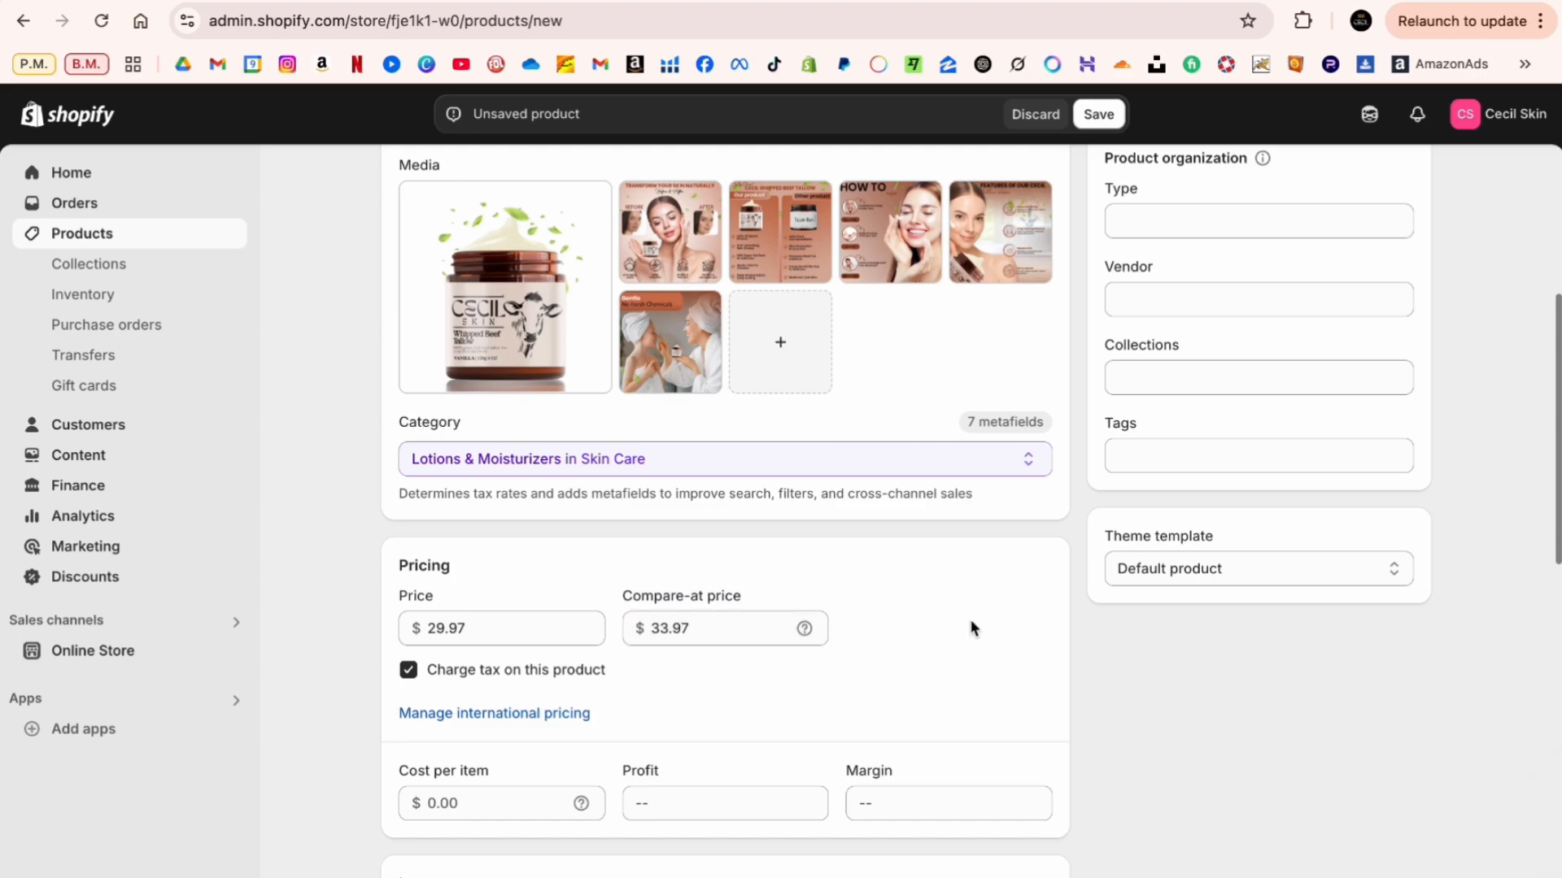
pyautogui.doubleClick(690, 627)
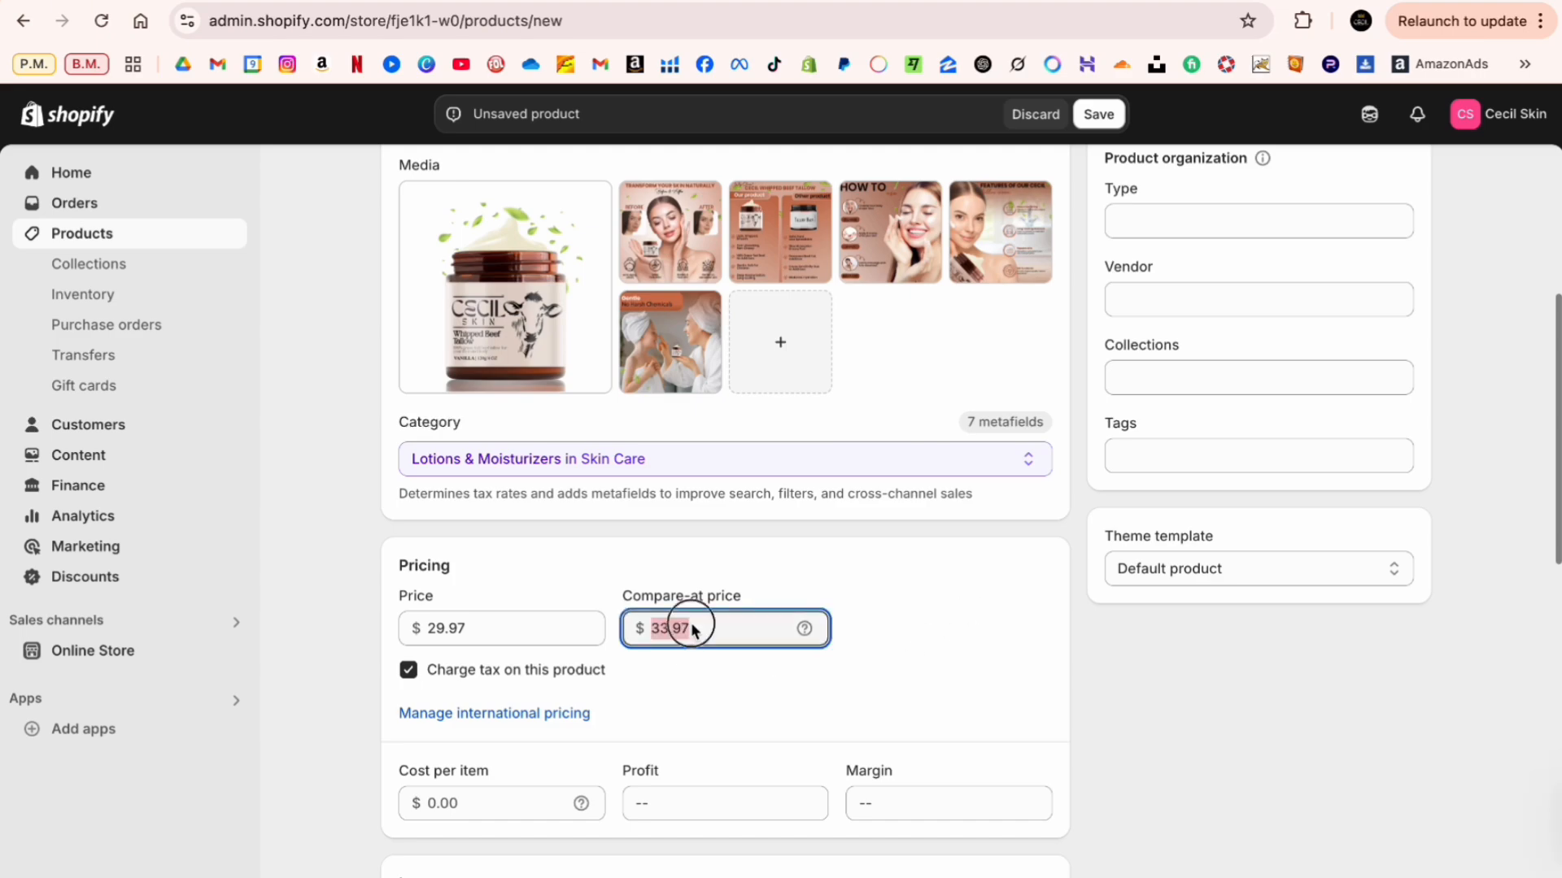
# Step: Clear the product's compare-at price and set the cost per item to $3.10
pyautogui.press('BackSpace')
pyautogui.scroll(-1, 523, 760)
pyautogui.click(523, 760)
pyautogui.scroll(-2, 672, 687)
pyautogui.scroll(-1, 671, 686)
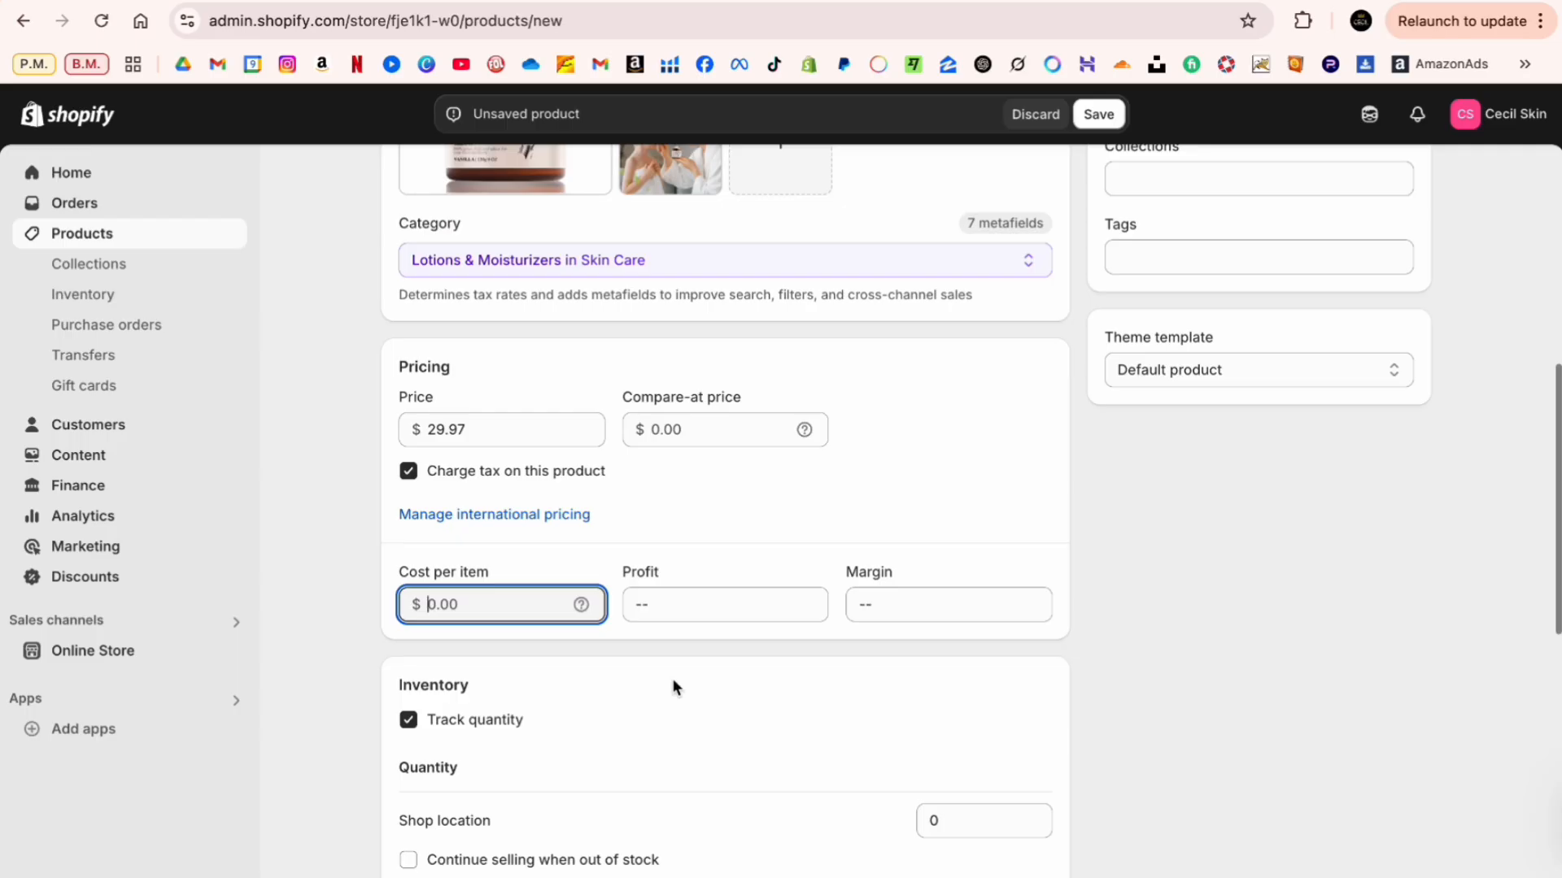
pyautogui.write('3.1')
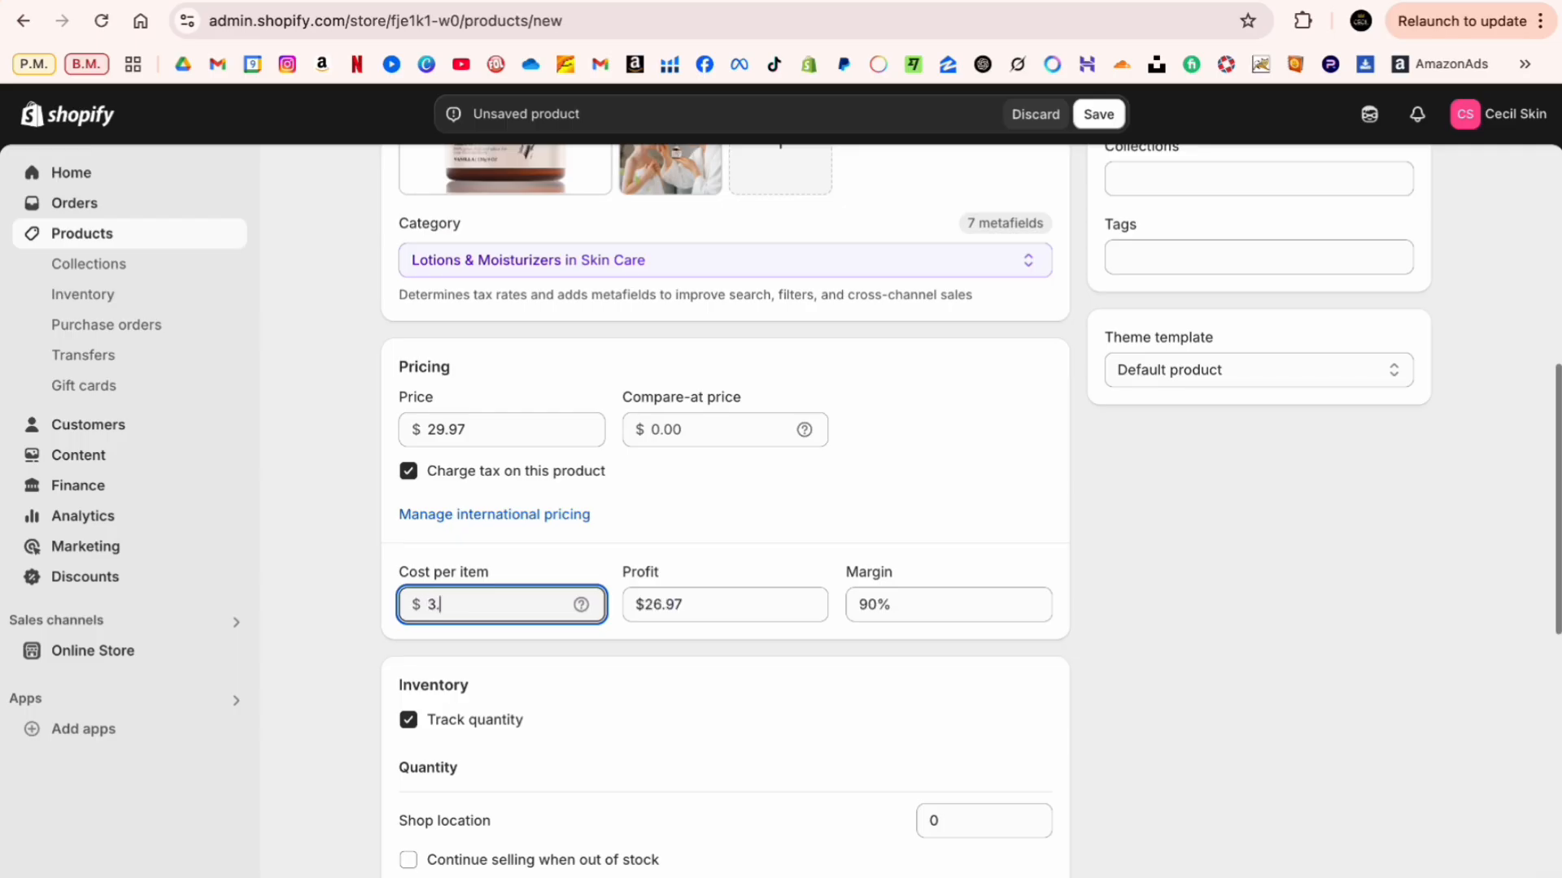
pyautogui.click(1040, 530)
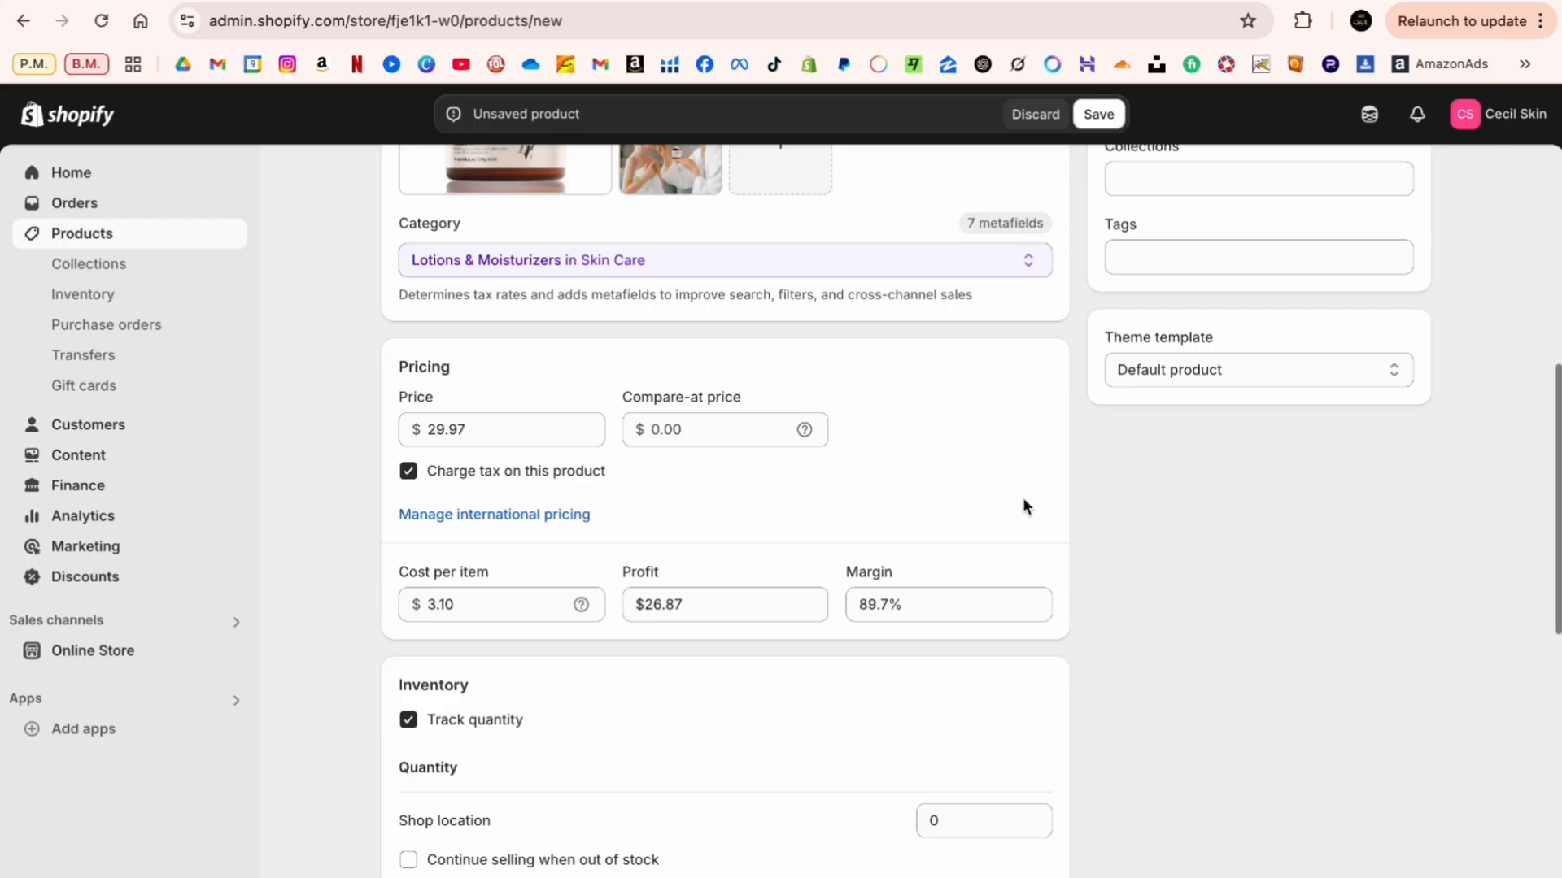
# Step: Lower the product's price to $24.97
pyautogui.click(944, 598)
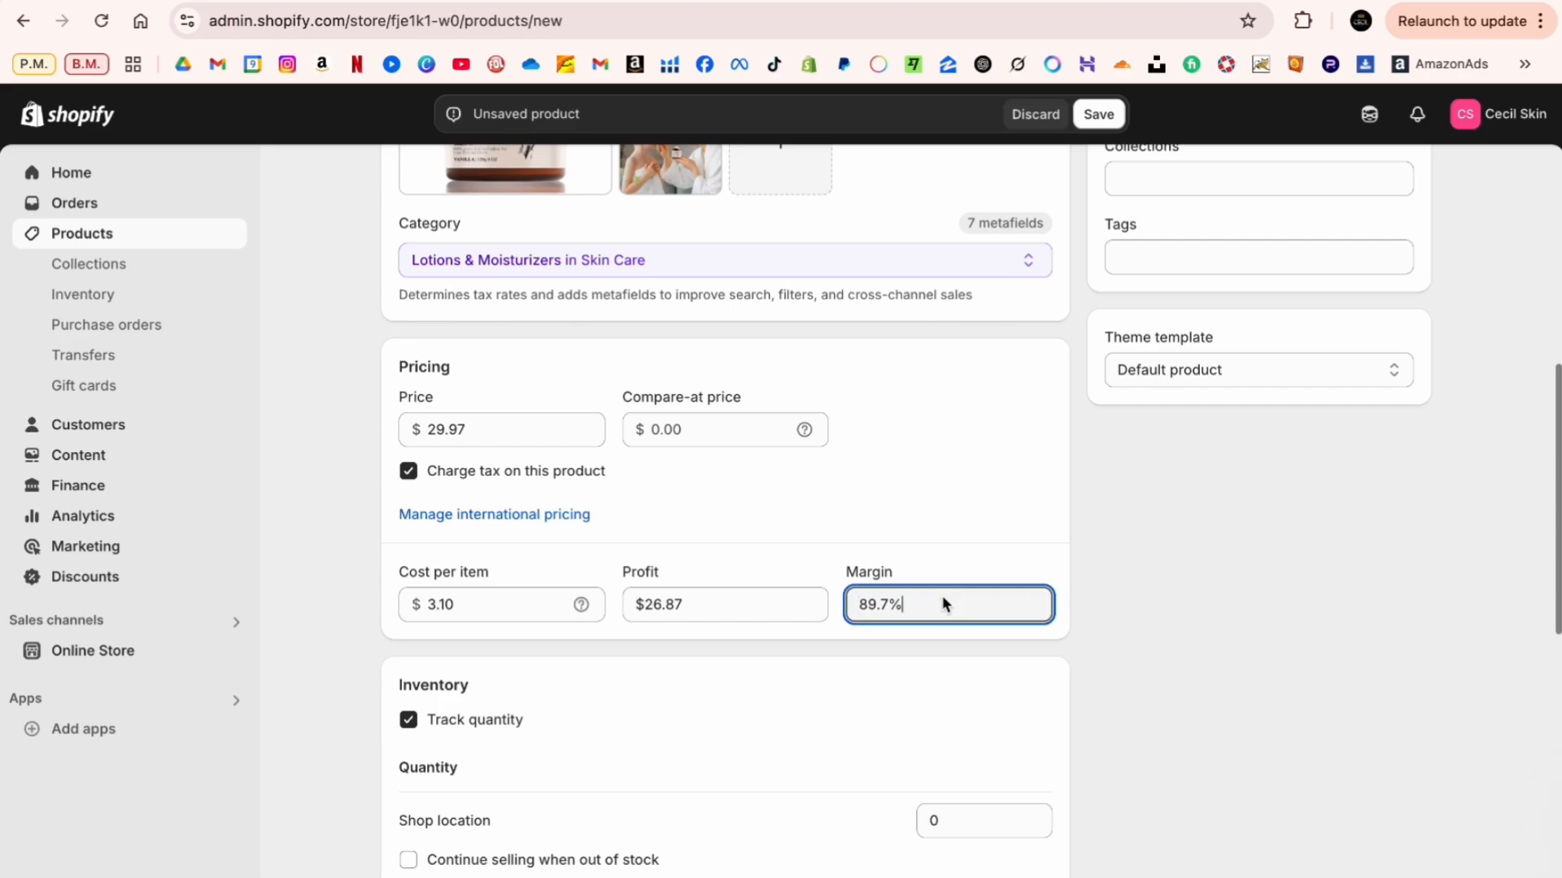
pyautogui.hotkey('shift', 'Left')
pyautogui.doubleClick(444, 431)
pyautogui.click(443, 431)
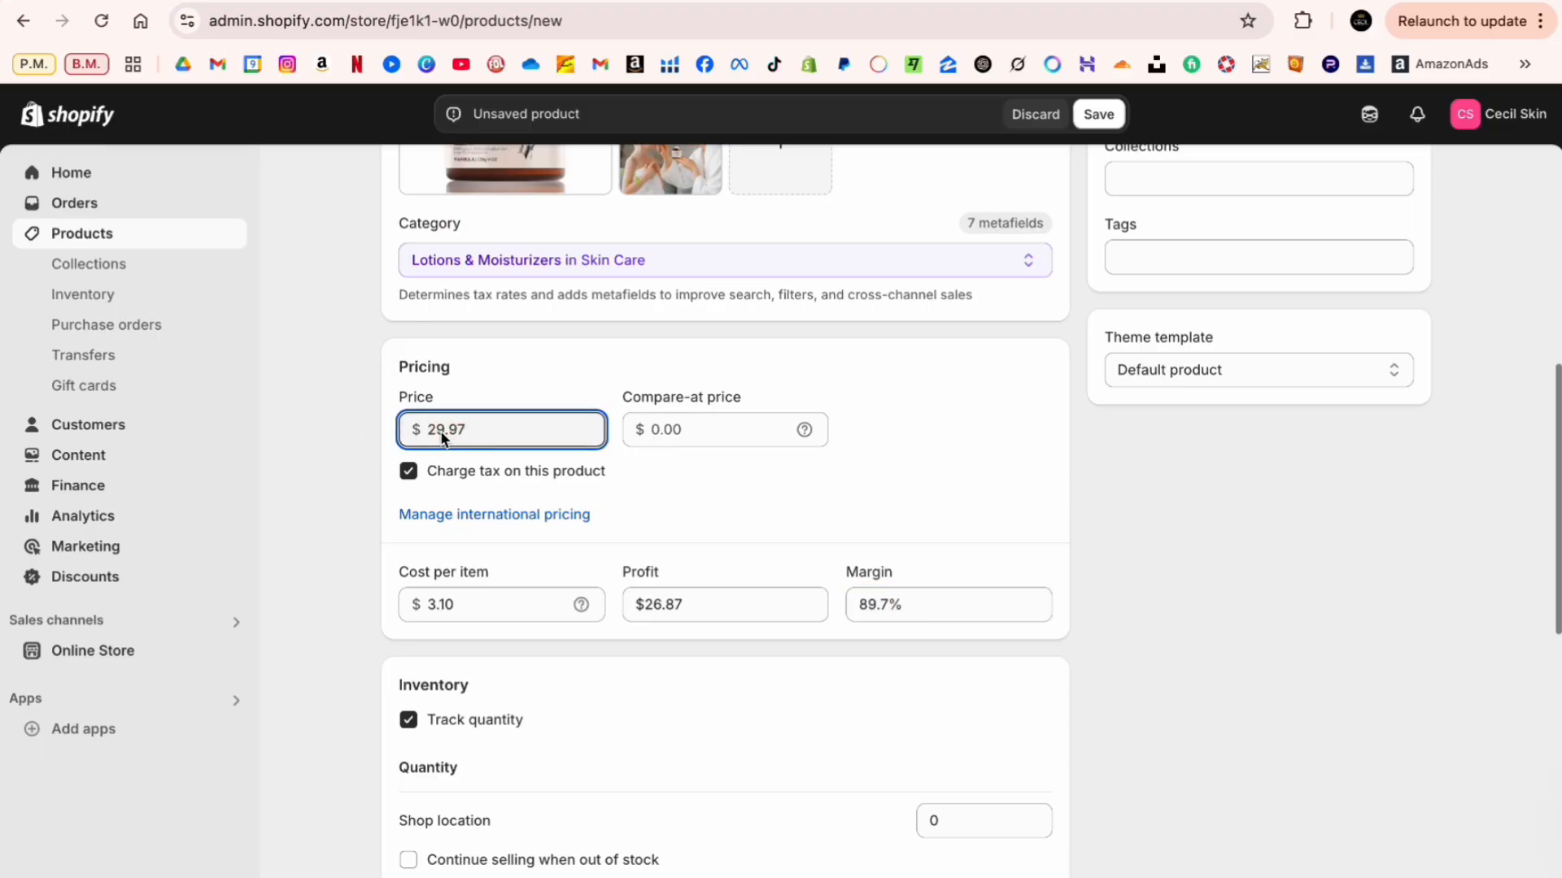
pyautogui.press('BackSpace')
pyautogui.write('4')
pyautogui.click(989, 496)
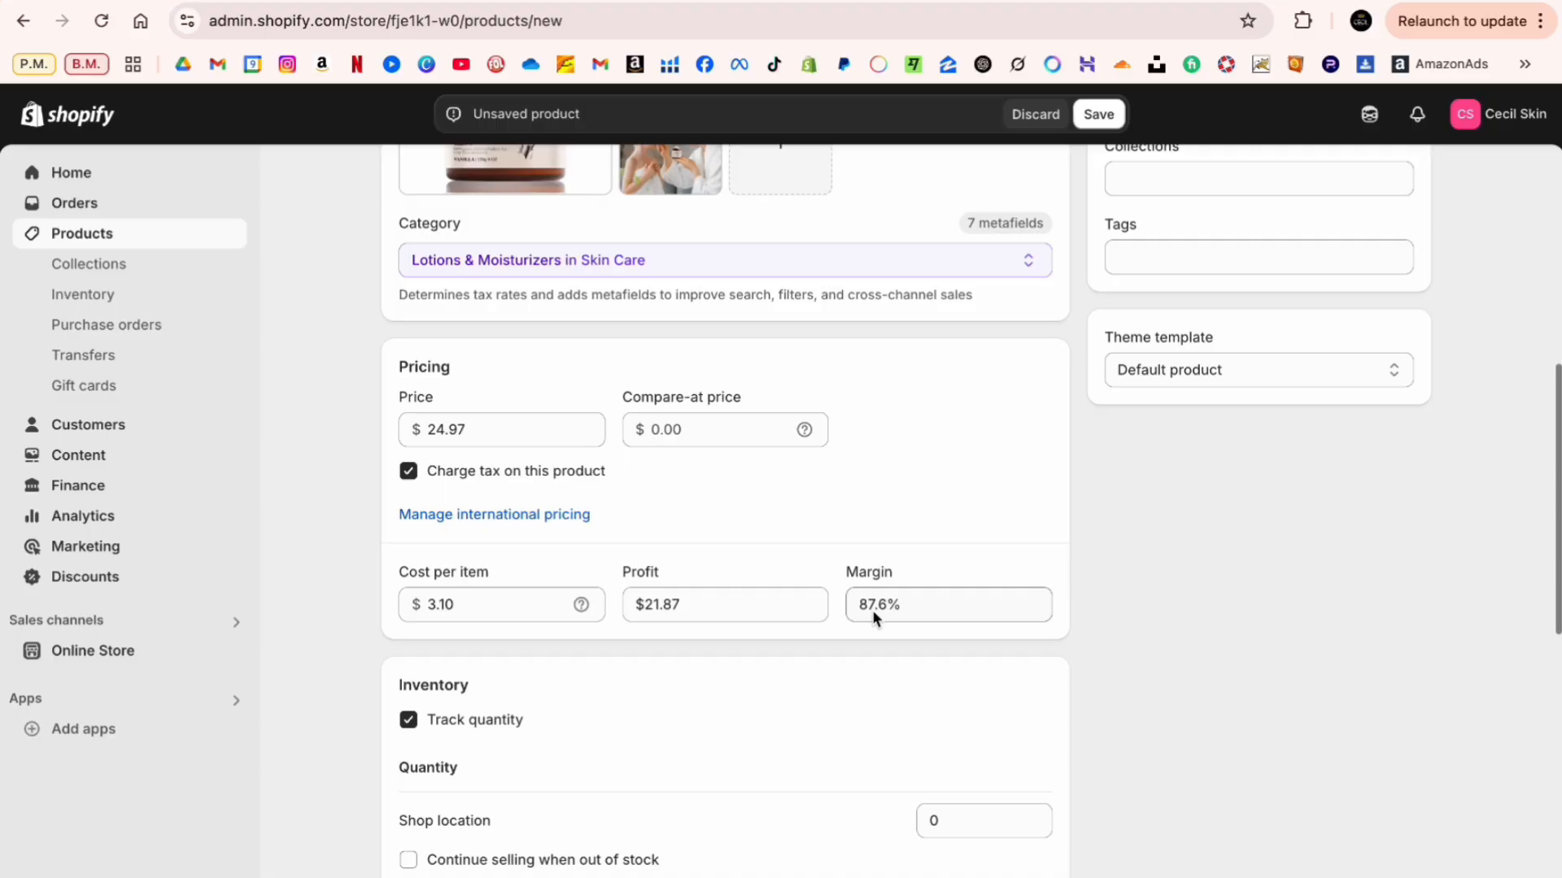
# Step: Set the inventory quantity at the shop location to 403
pyautogui.scroll(-5, 735, 501)
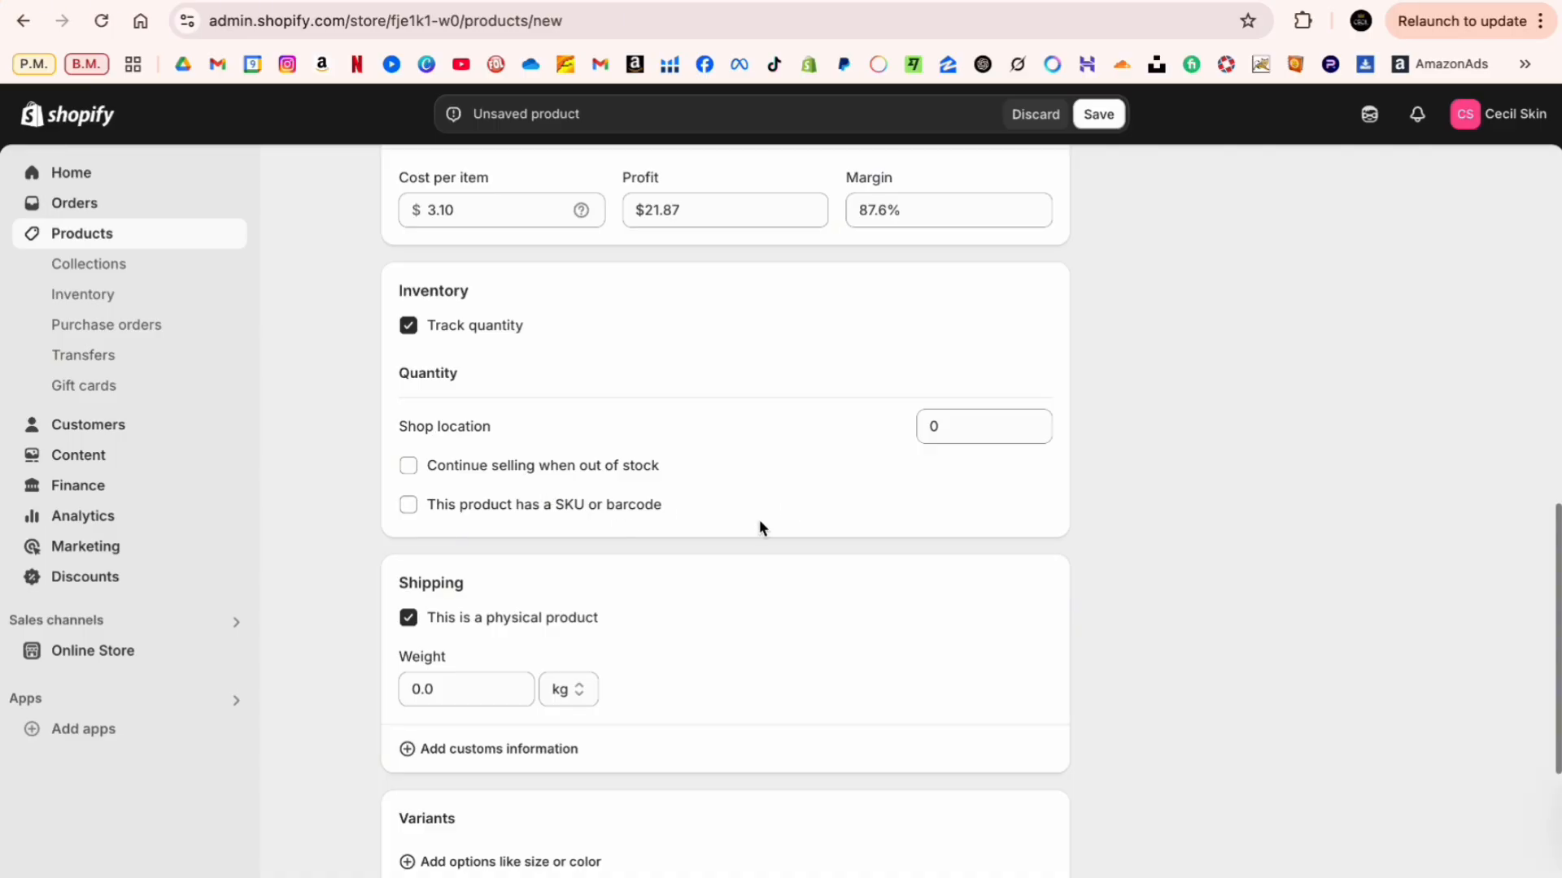
pyautogui.scroll(-1, 744, 561)
pyautogui.scroll(-2, 732, 602)
pyautogui.scroll(5, 732, 604)
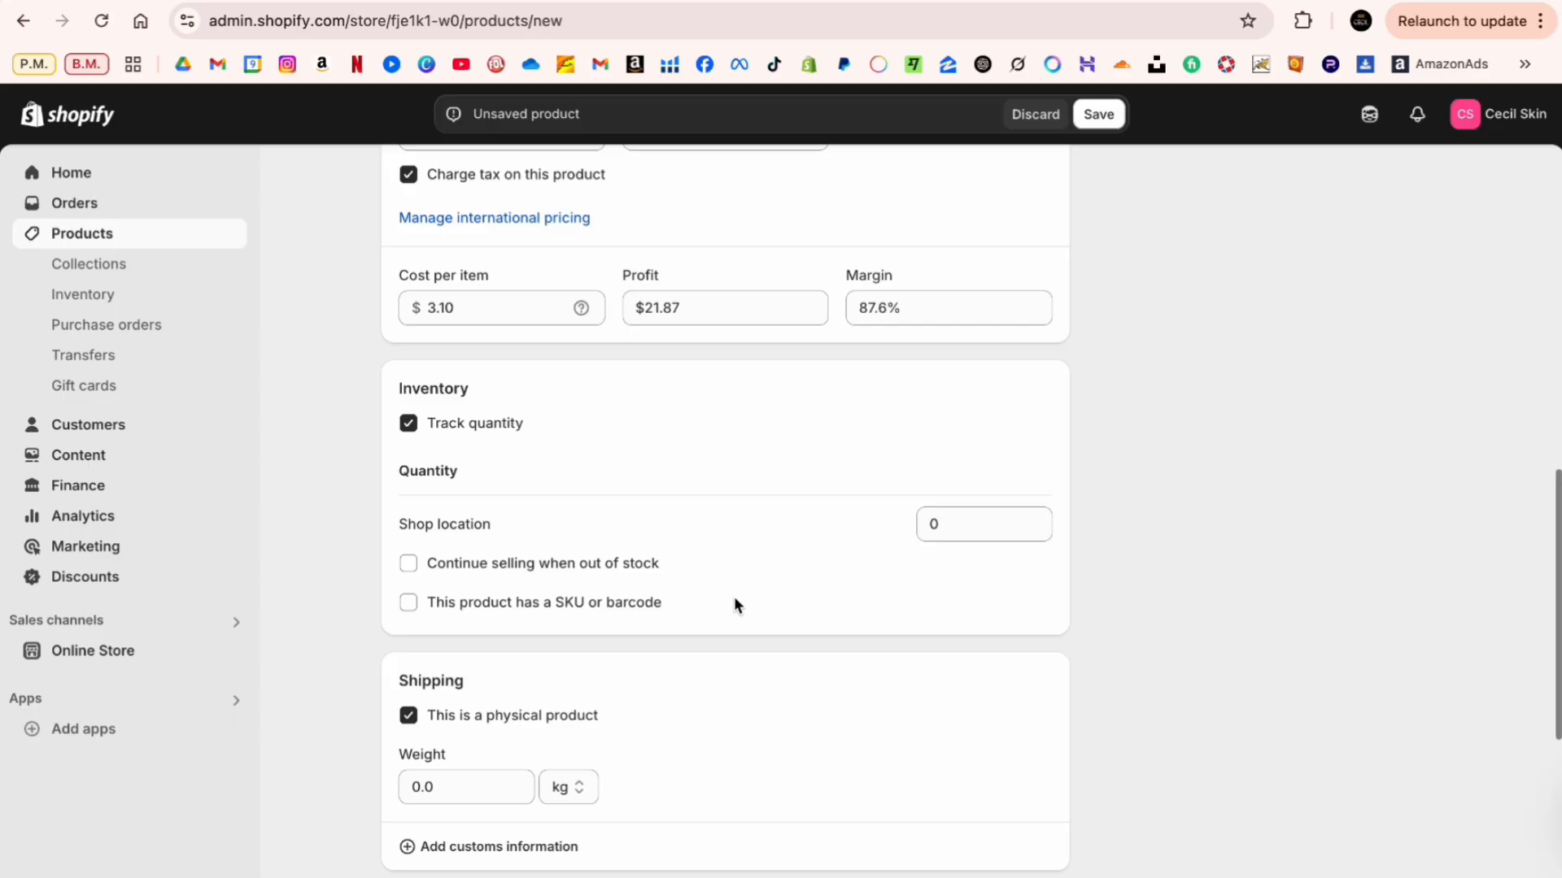
pyautogui.click(981, 527)
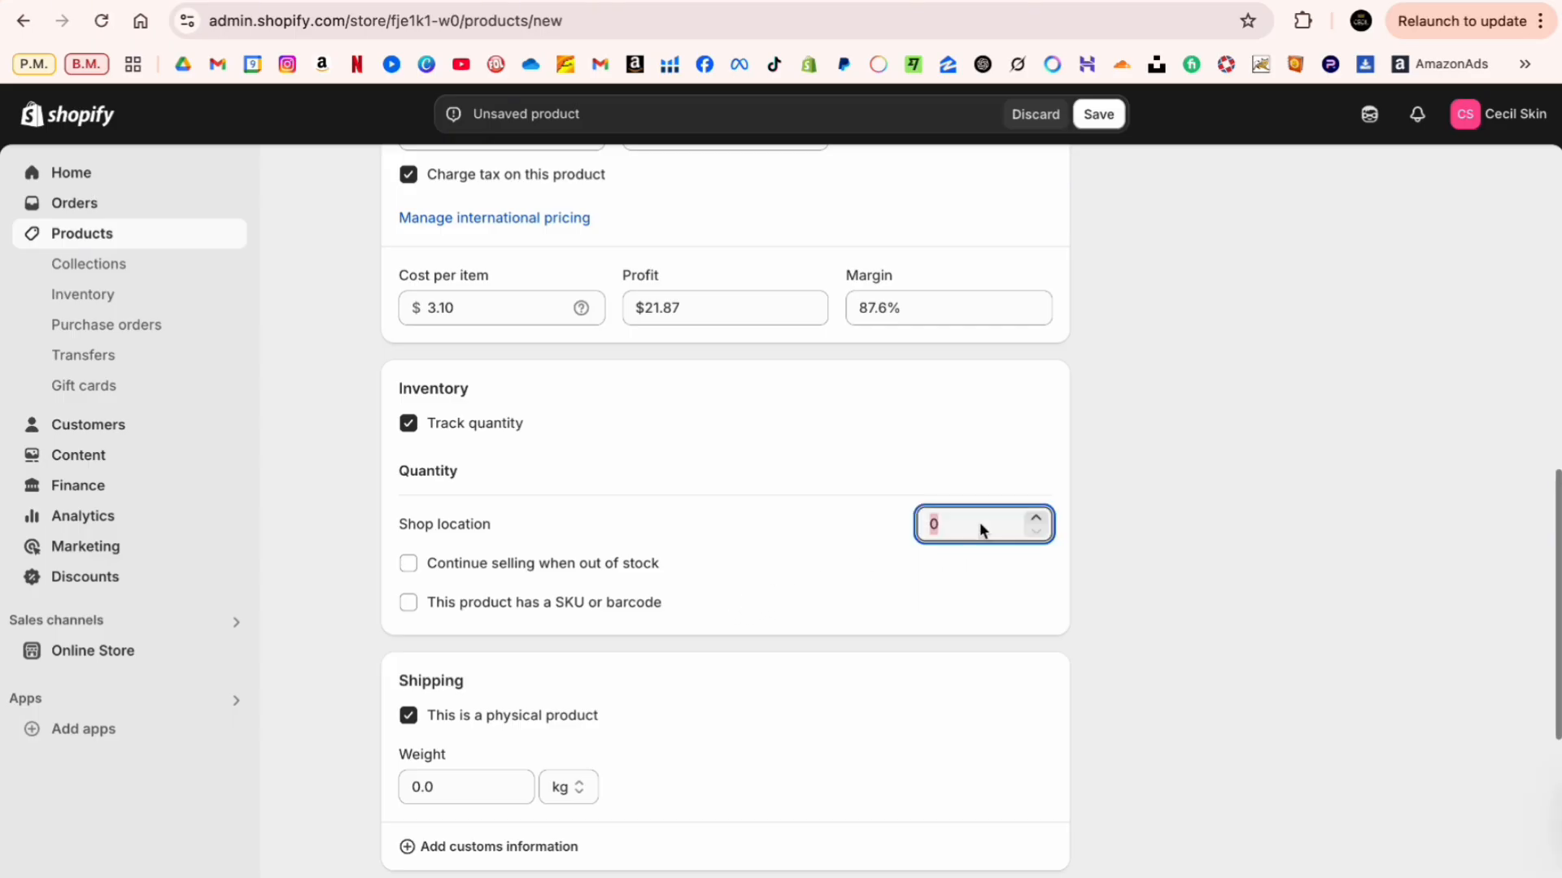
pyautogui.write('403')
pyautogui.click(1134, 496)
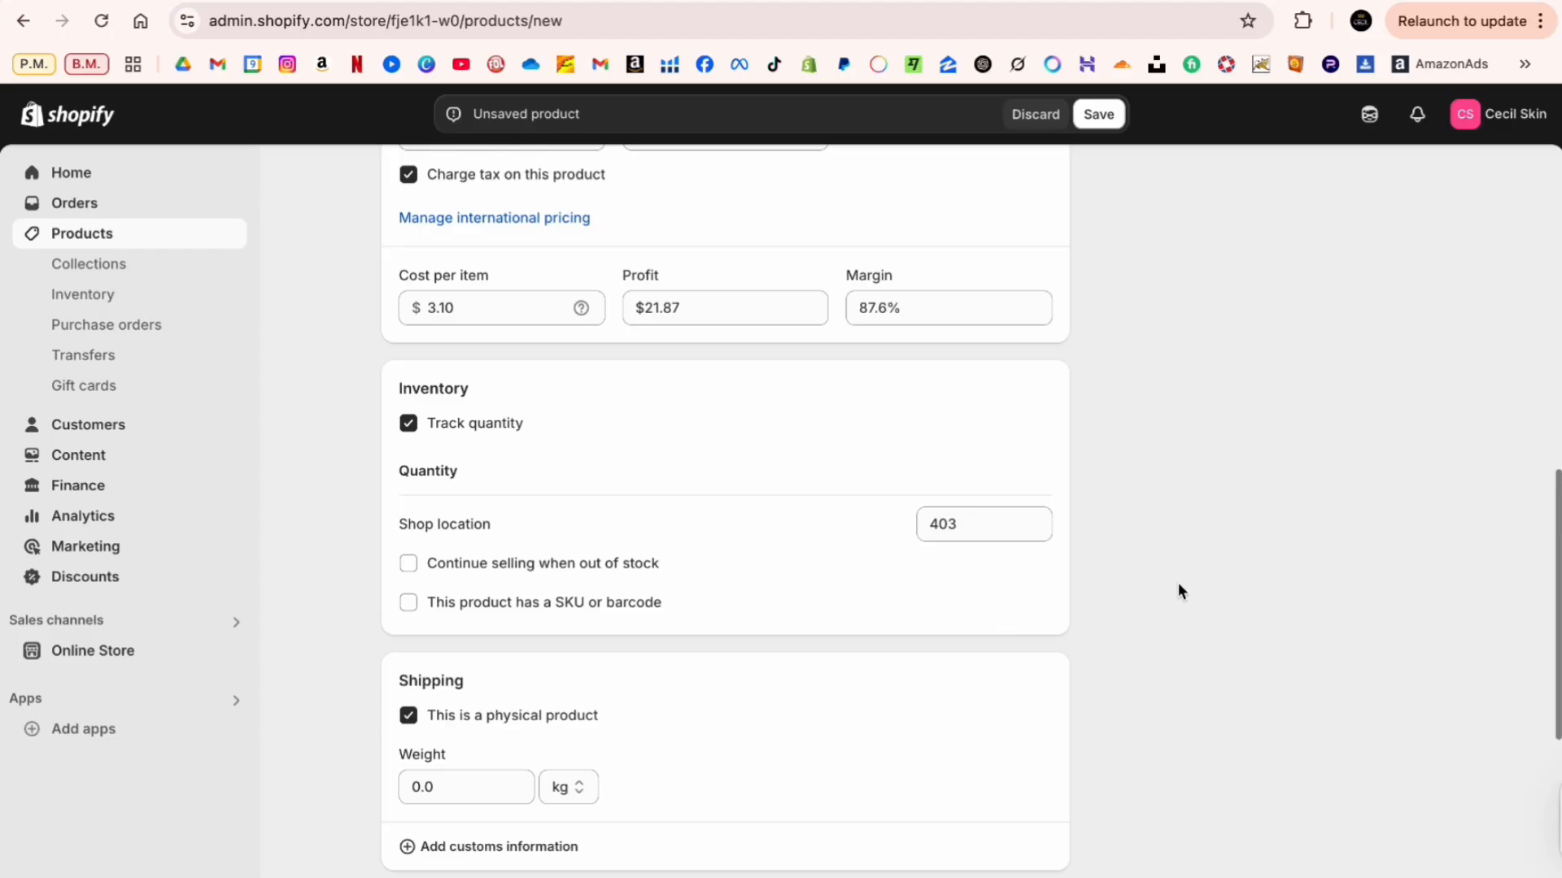
# Step: Set the product's shipping weight to 5.2 oz
pyautogui.scroll(-3, 1177, 583)
pyautogui.click(488, 560)
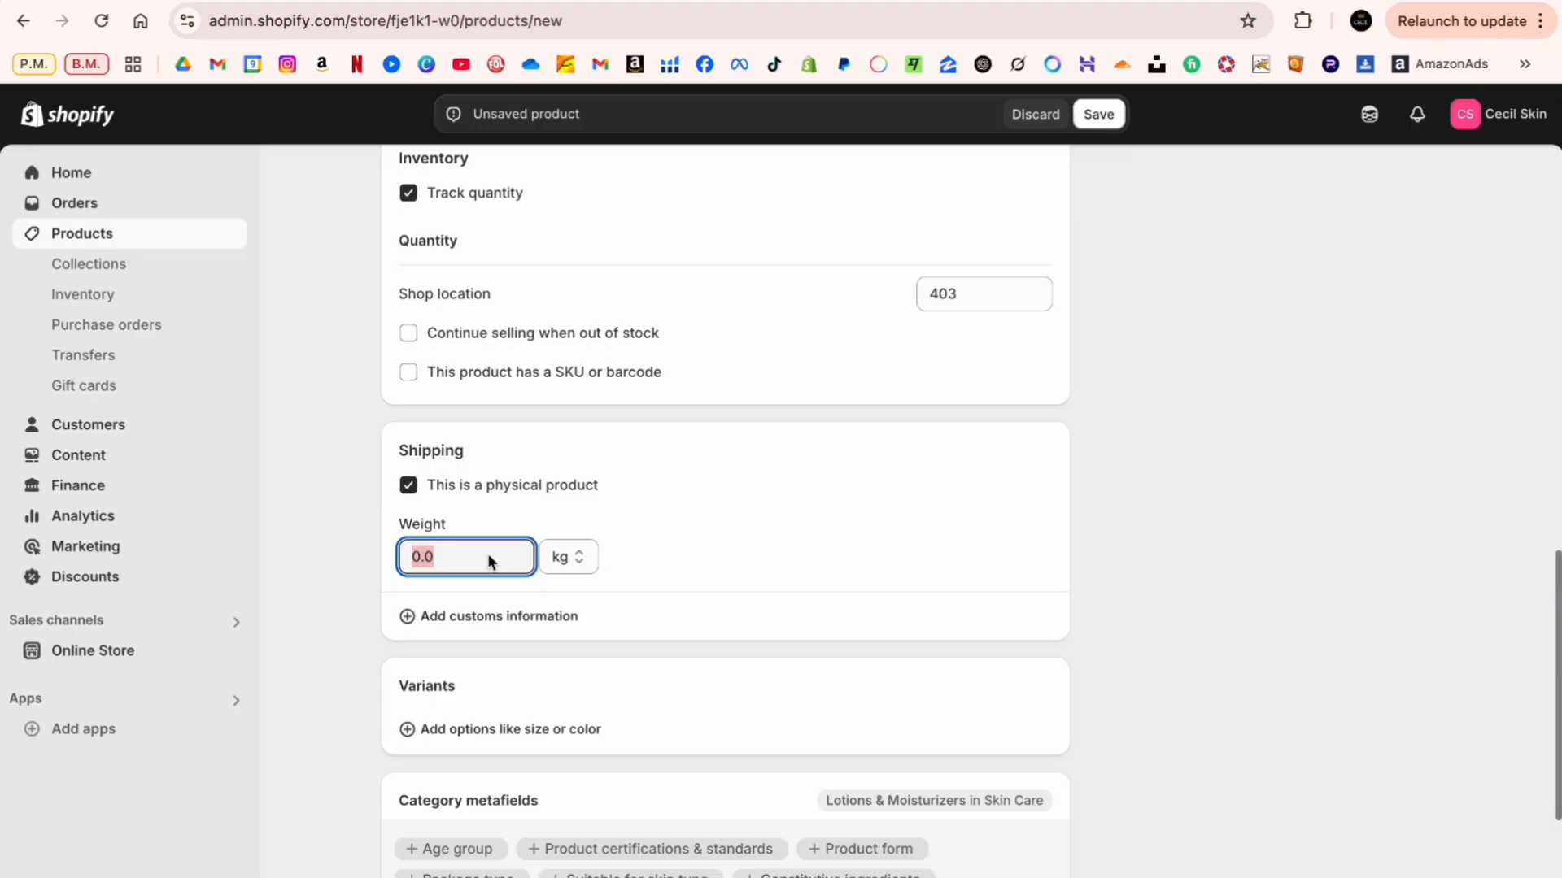
pyautogui.write('5')
pyautogui.press('BackSpace')
pyautogui.click(562, 557)
pyautogui.click(564, 535)
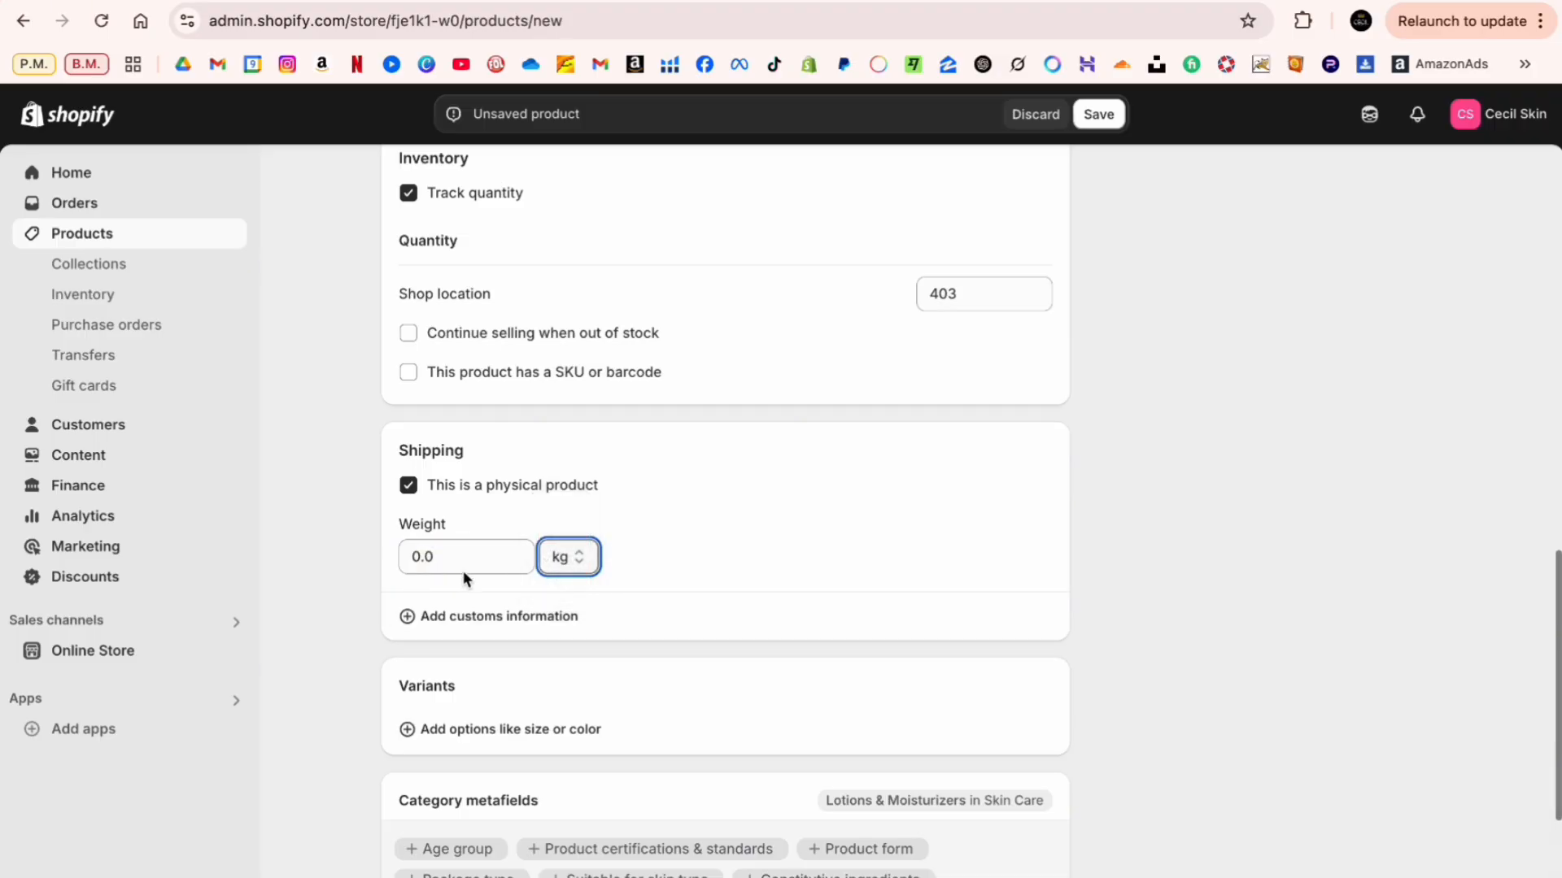
pyautogui.click(469, 562)
pyautogui.write('5.2')
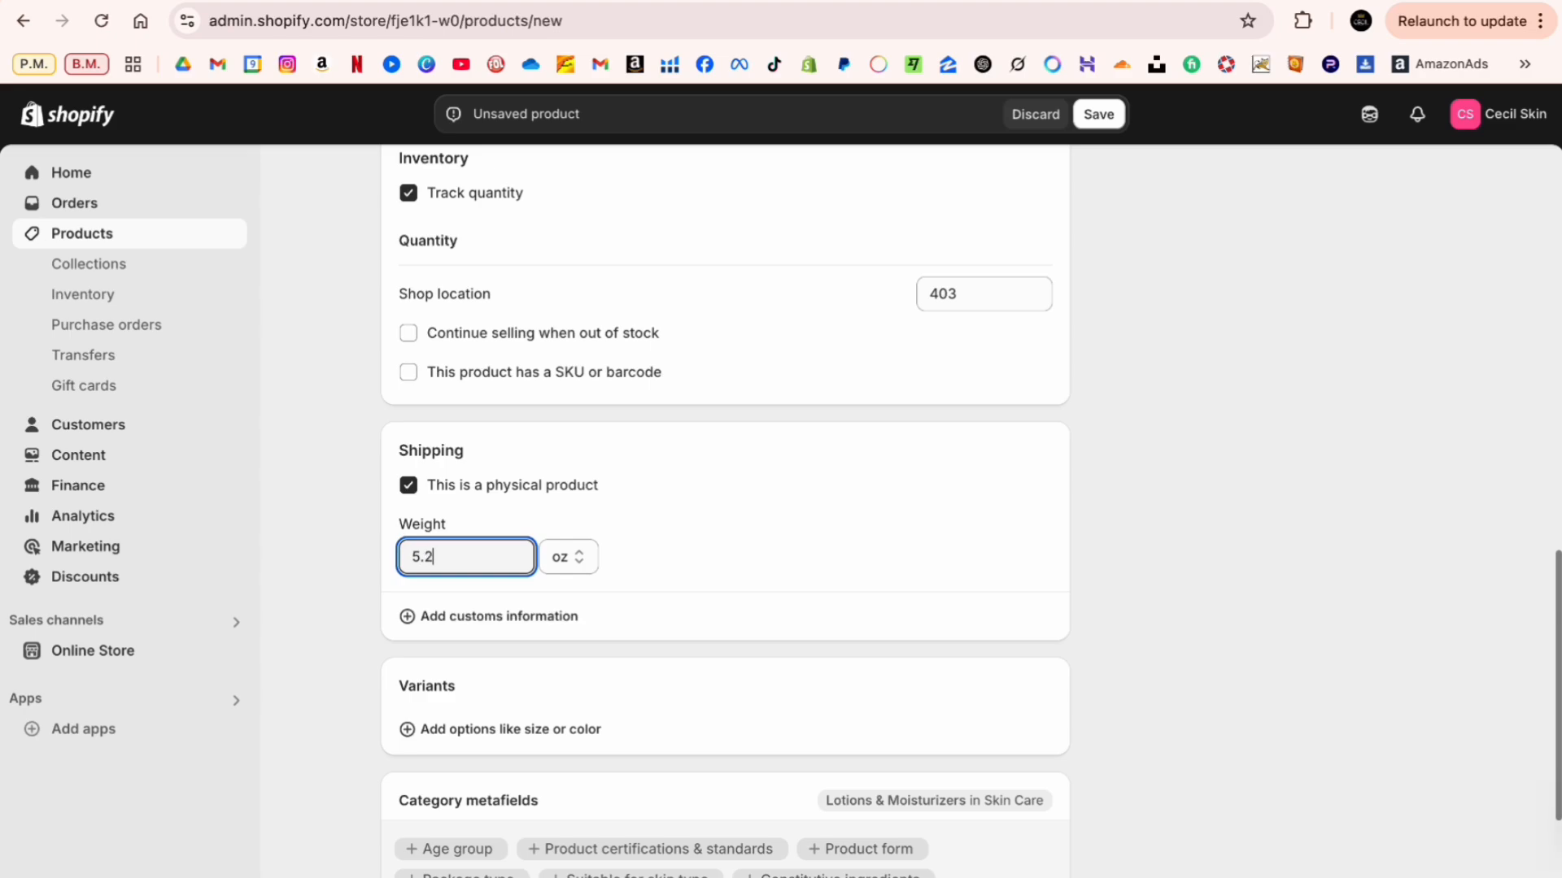
pyautogui.click(738, 521)
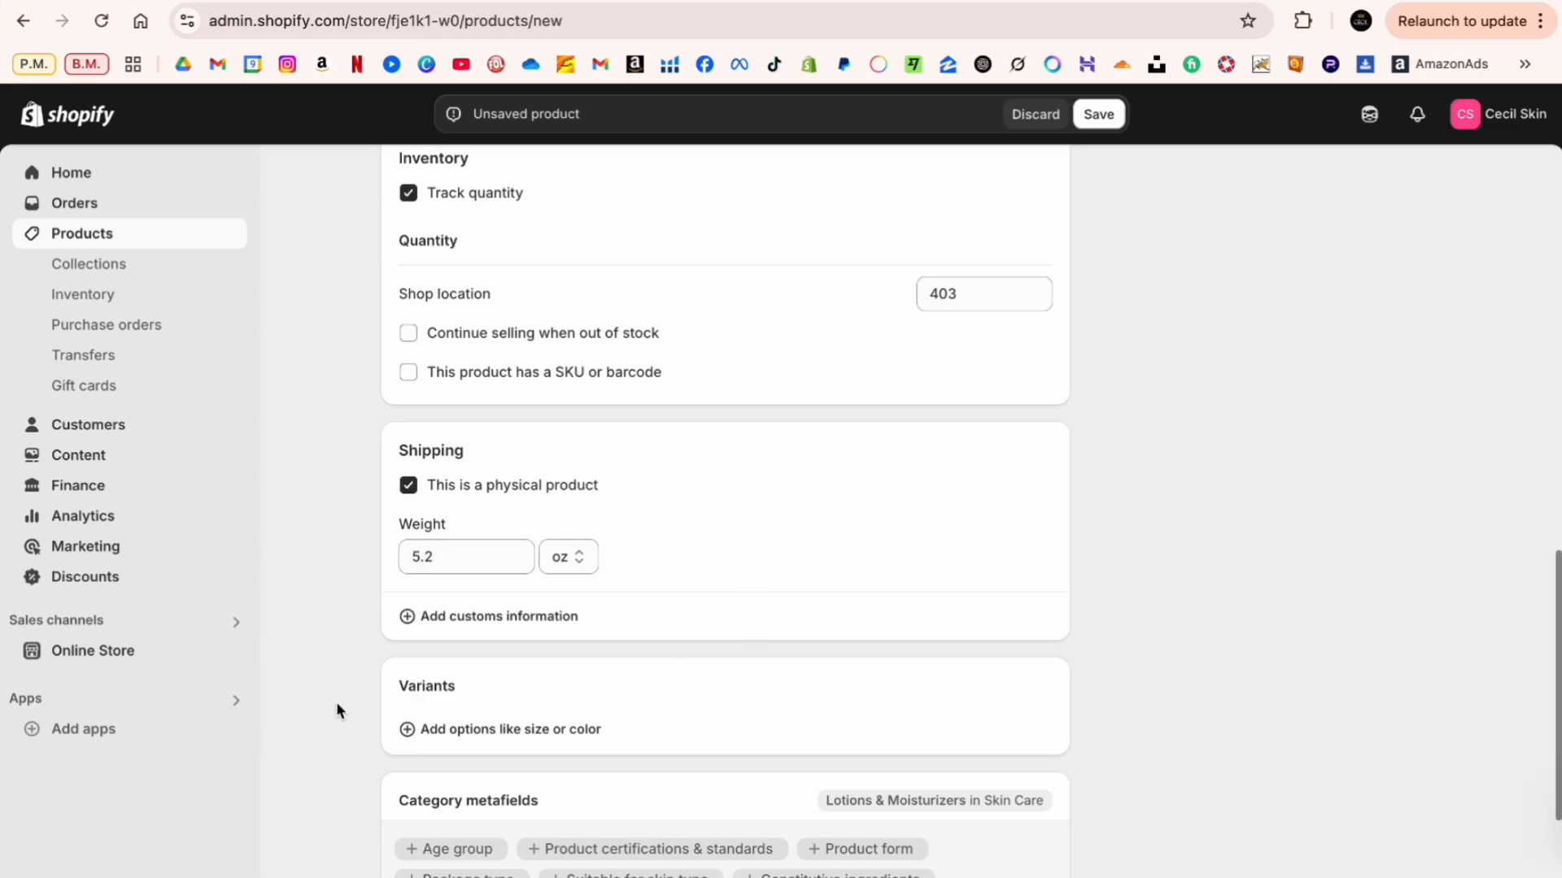
# Step: Add customs information with Canada as the country of origin and Ontario as the province of origin
pyautogui.scroll(-1, 410, 667)
pyautogui.click(545, 620)
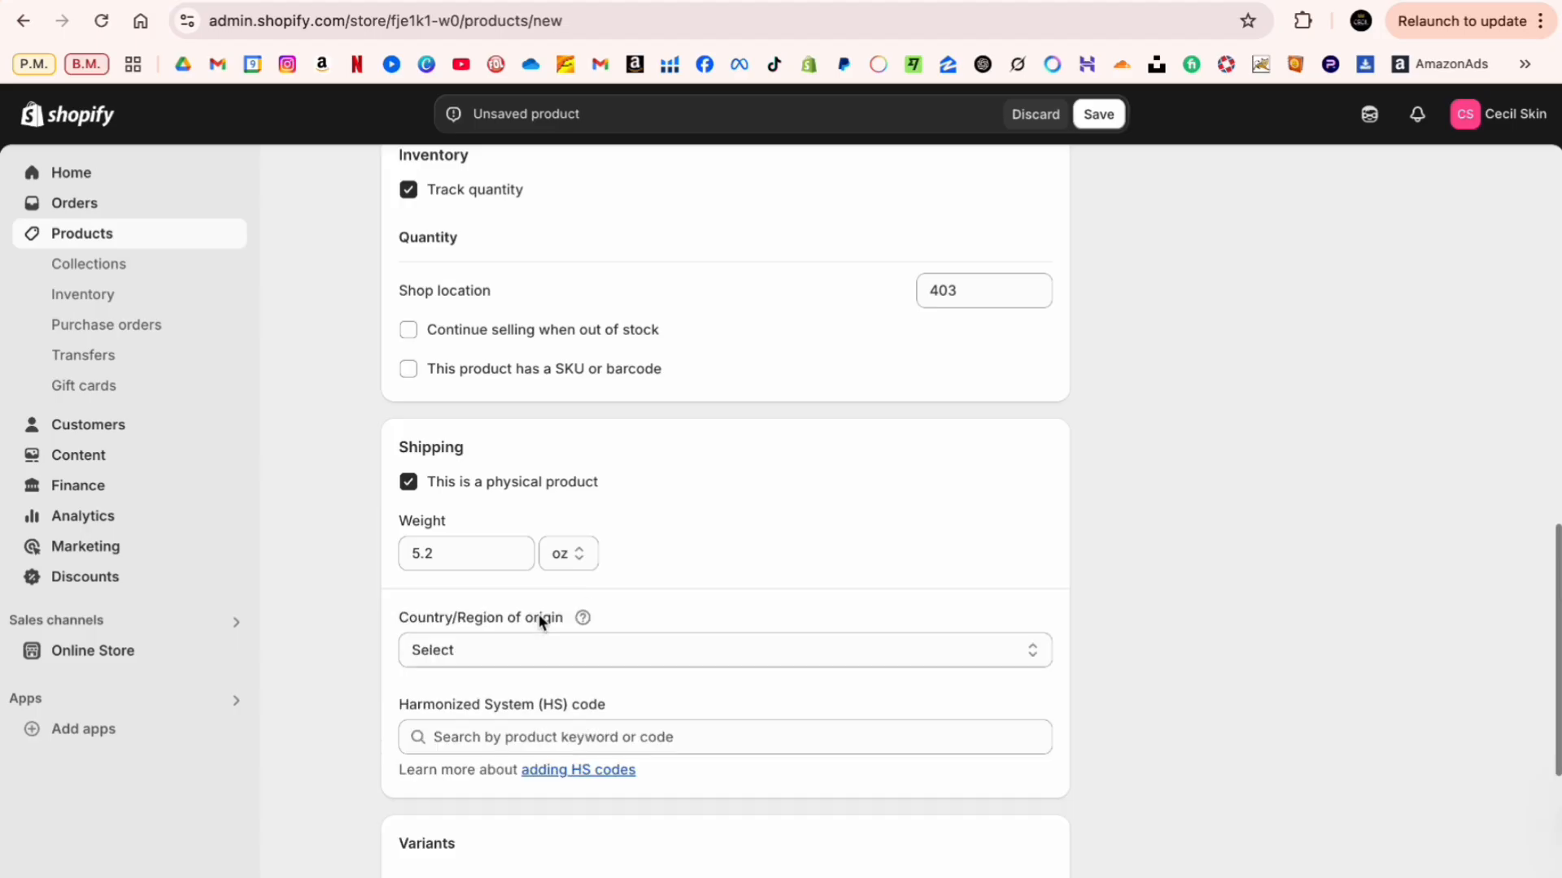
pyautogui.click(593, 649)
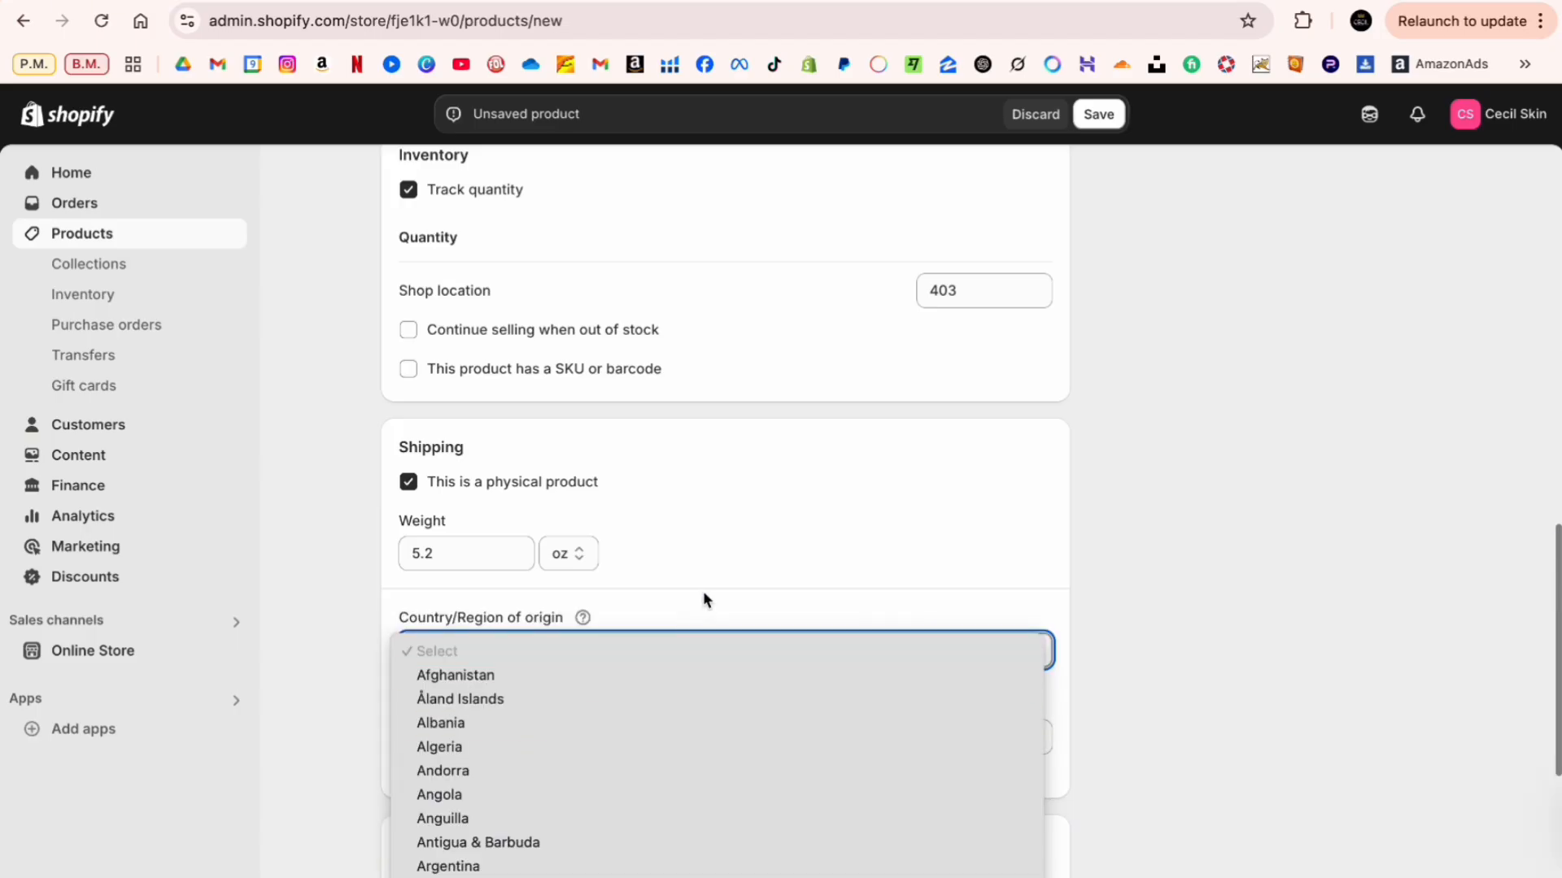
pyautogui.scroll(-5, 703, 599)
pyautogui.scroll(-3, 568, 822)
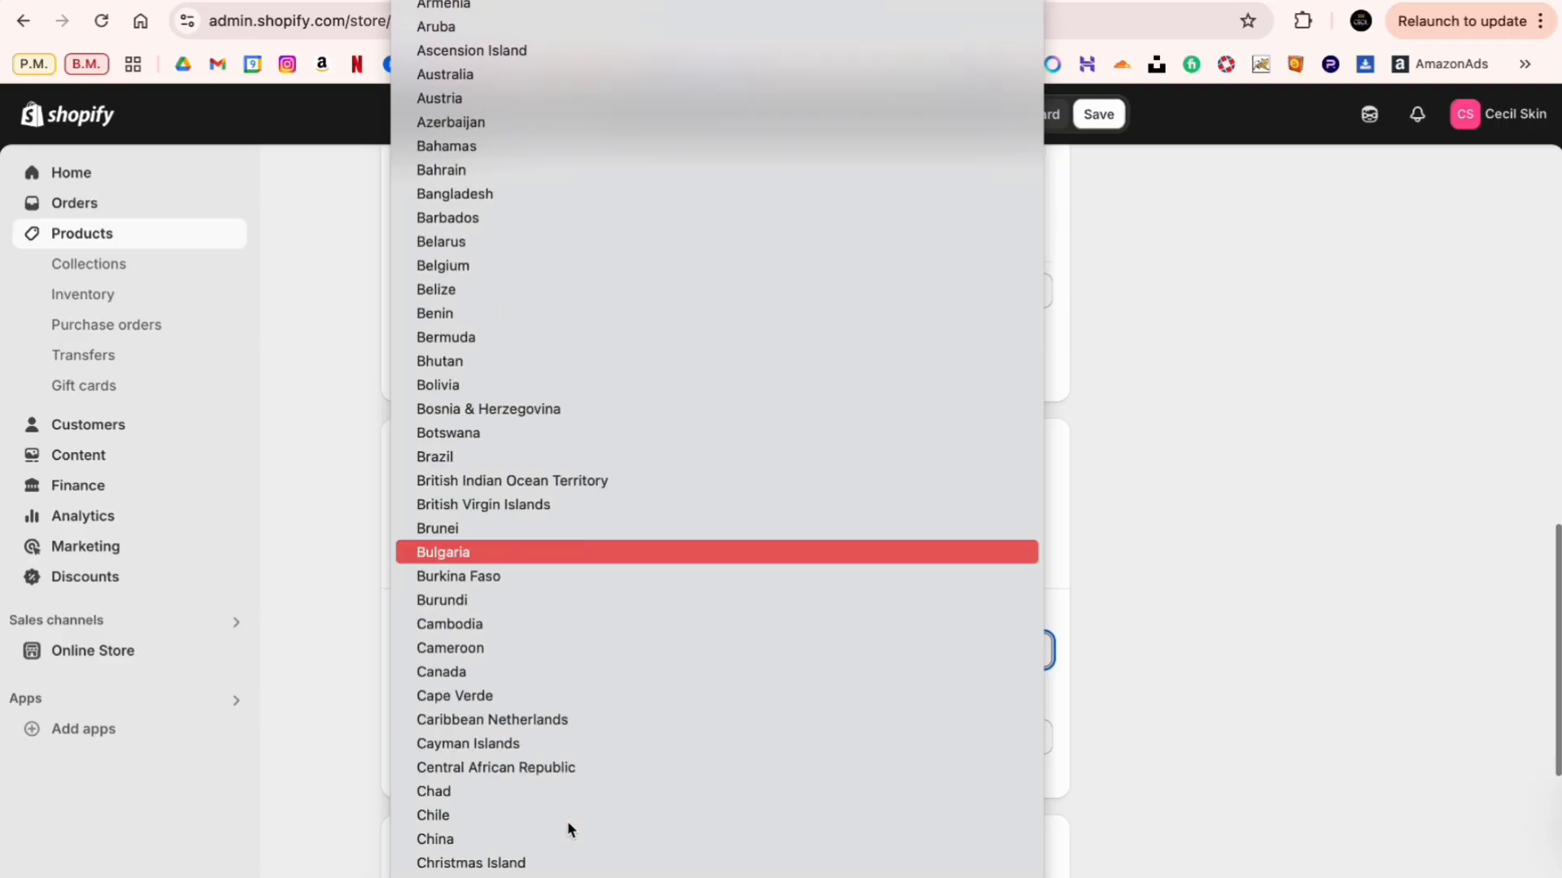
pyautogui.click(493, 677)
pyautogui.scroll(-1, 568, 735)
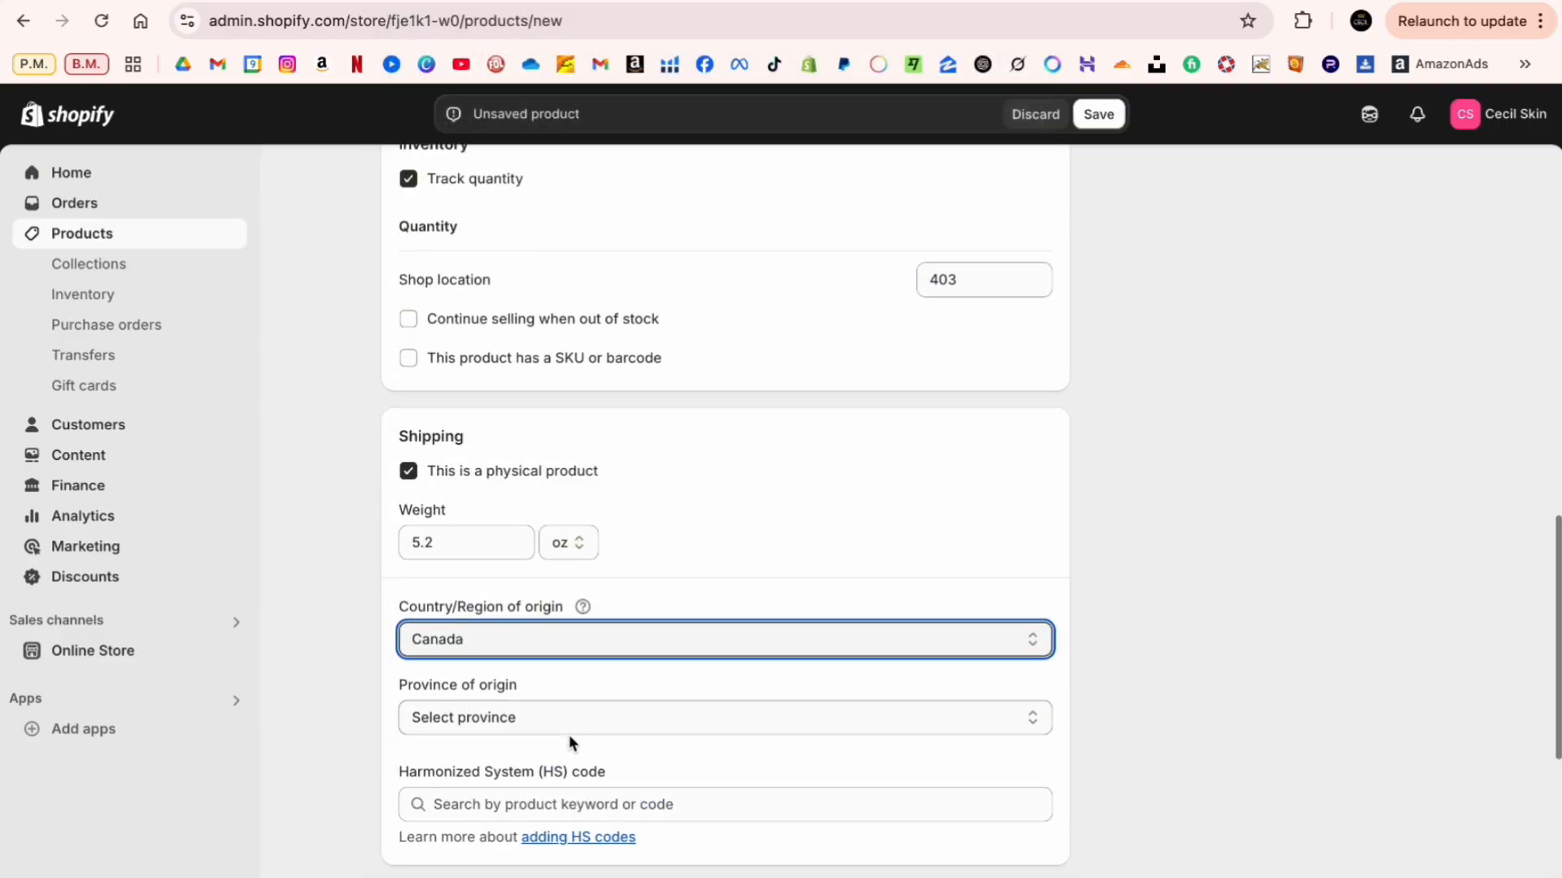
pyautogui.click(571, 726)
pyautogui.scroll(-2, 505, 839)
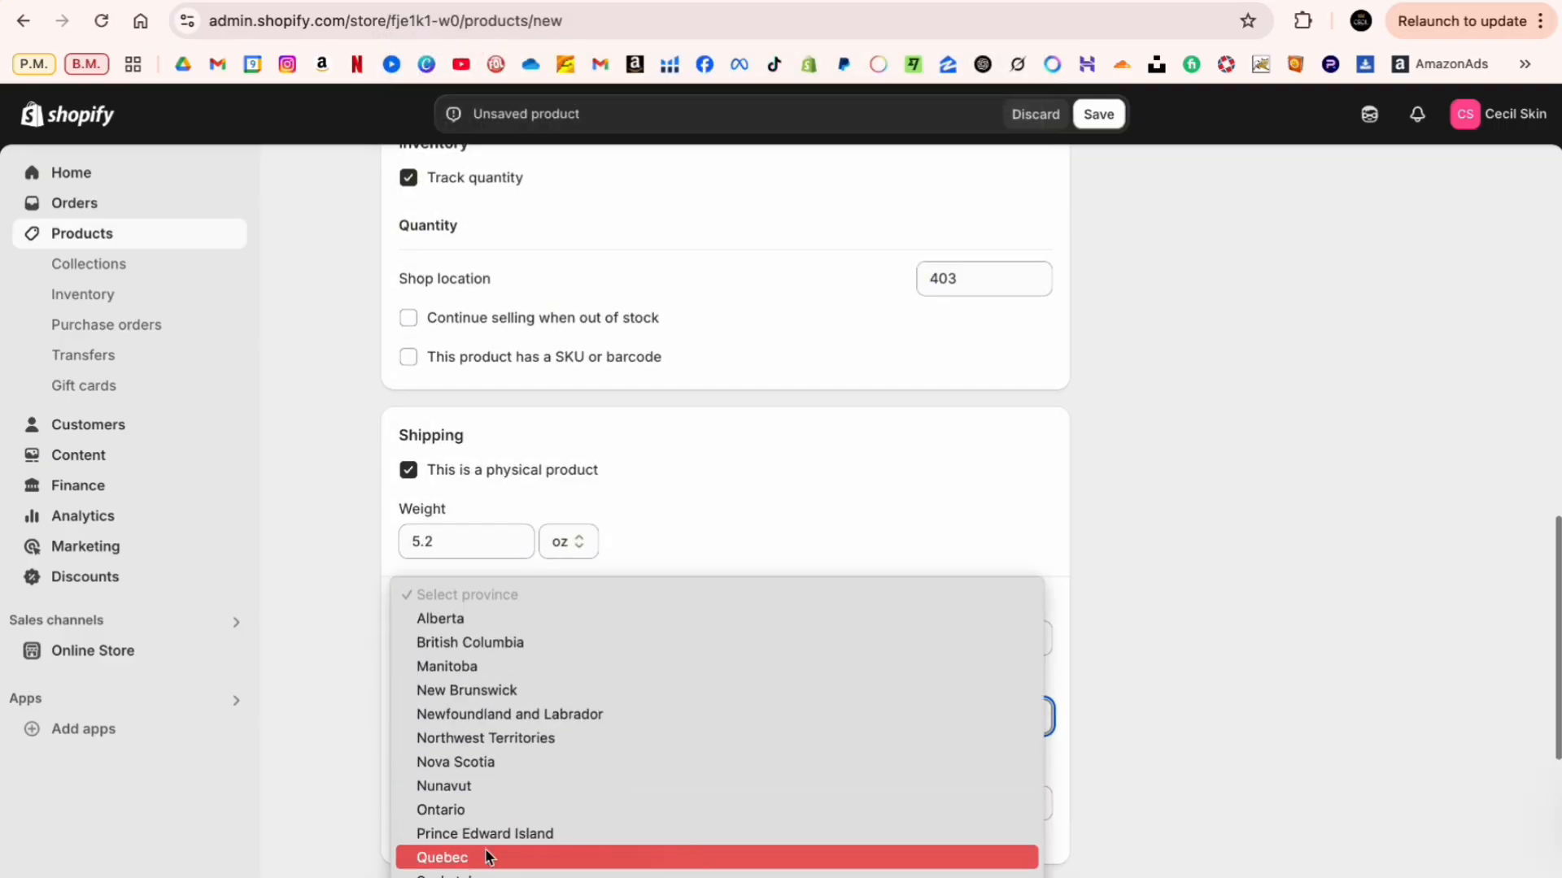
pyautogui.click(472, 812)
pyautogui.scroll(-1, 340, 724)
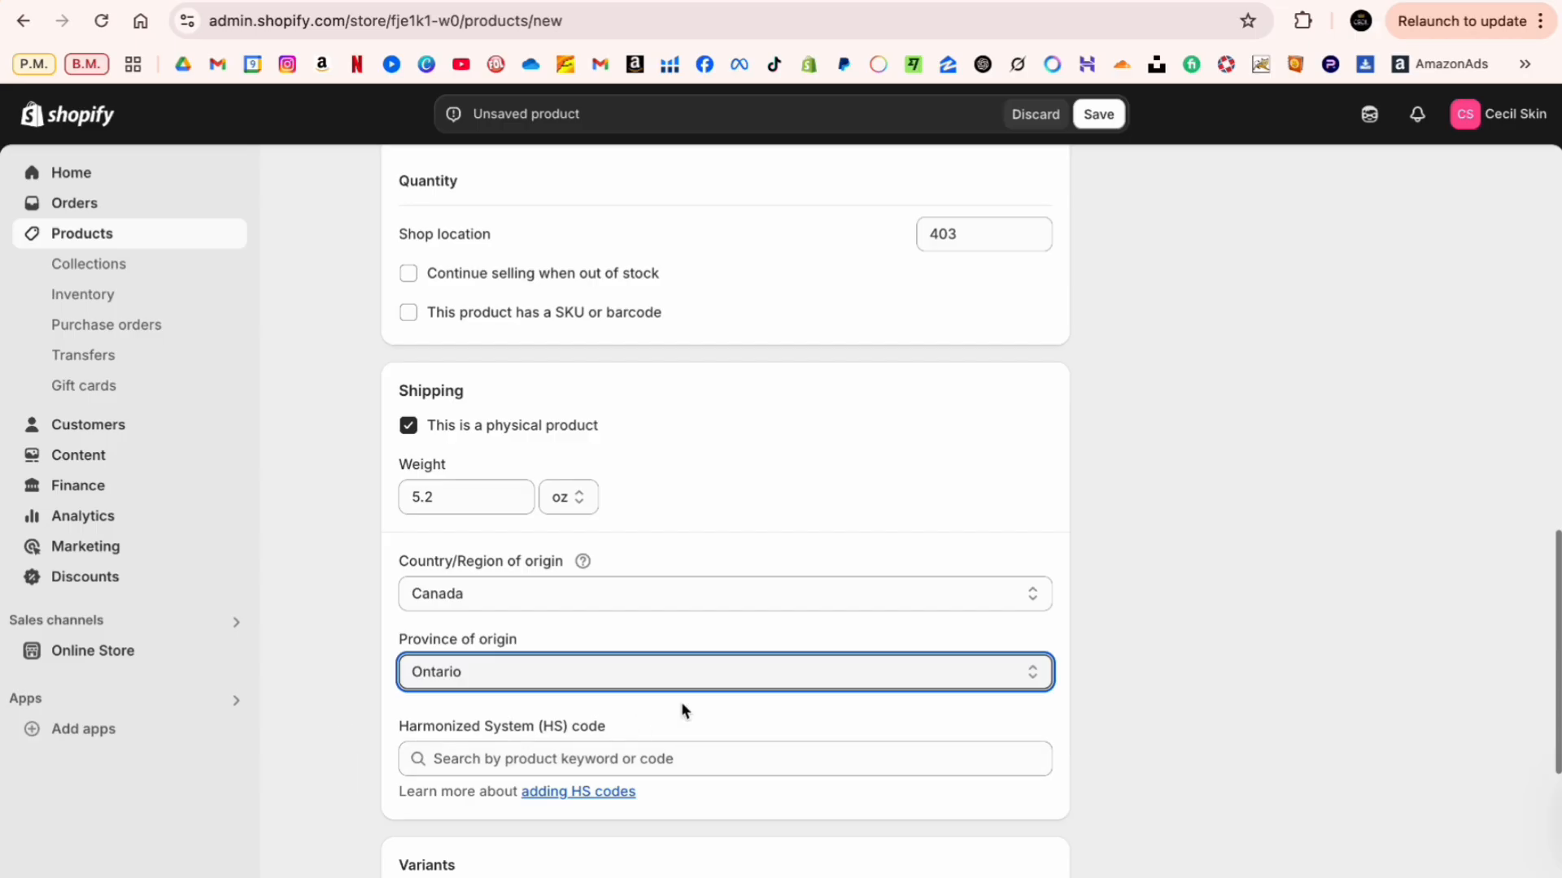
# Step: Edit the search engine listing so its page title reads "Grass-Fed Beef Tallow | Cecil Skin"
pyautogui.scroll(-2, 681, 701)
pyautogui.click(1047, 610)
pyautogui.scroll(-4, 607, 631)
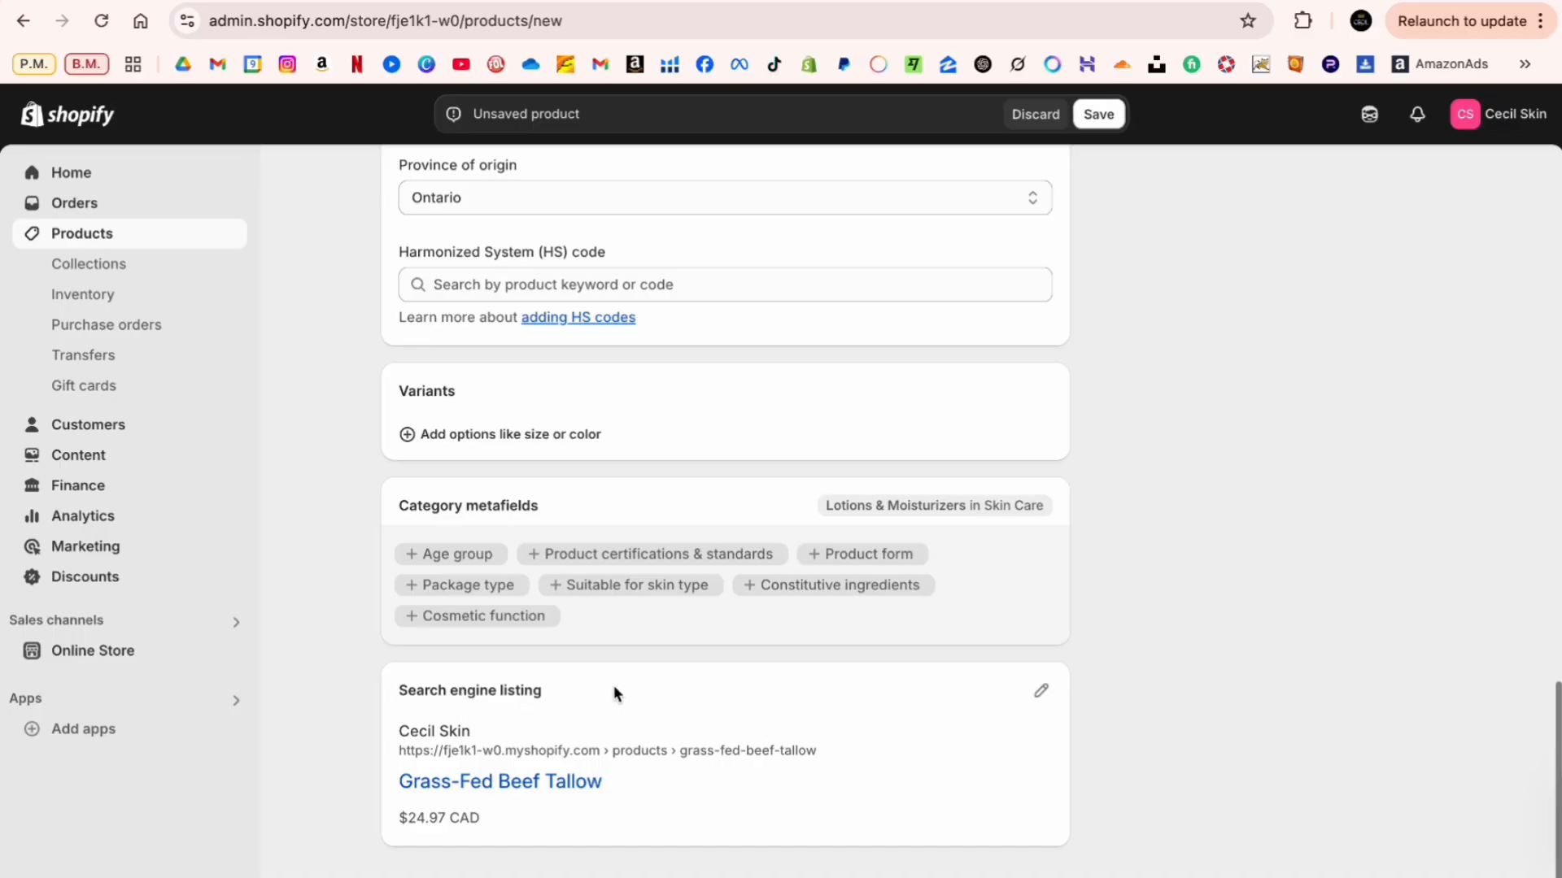
pyautogui.click(1040, 691)
pyautogui.scroll(-2, 643, 822)
pyautogui.scroll(-2, 616, 838)
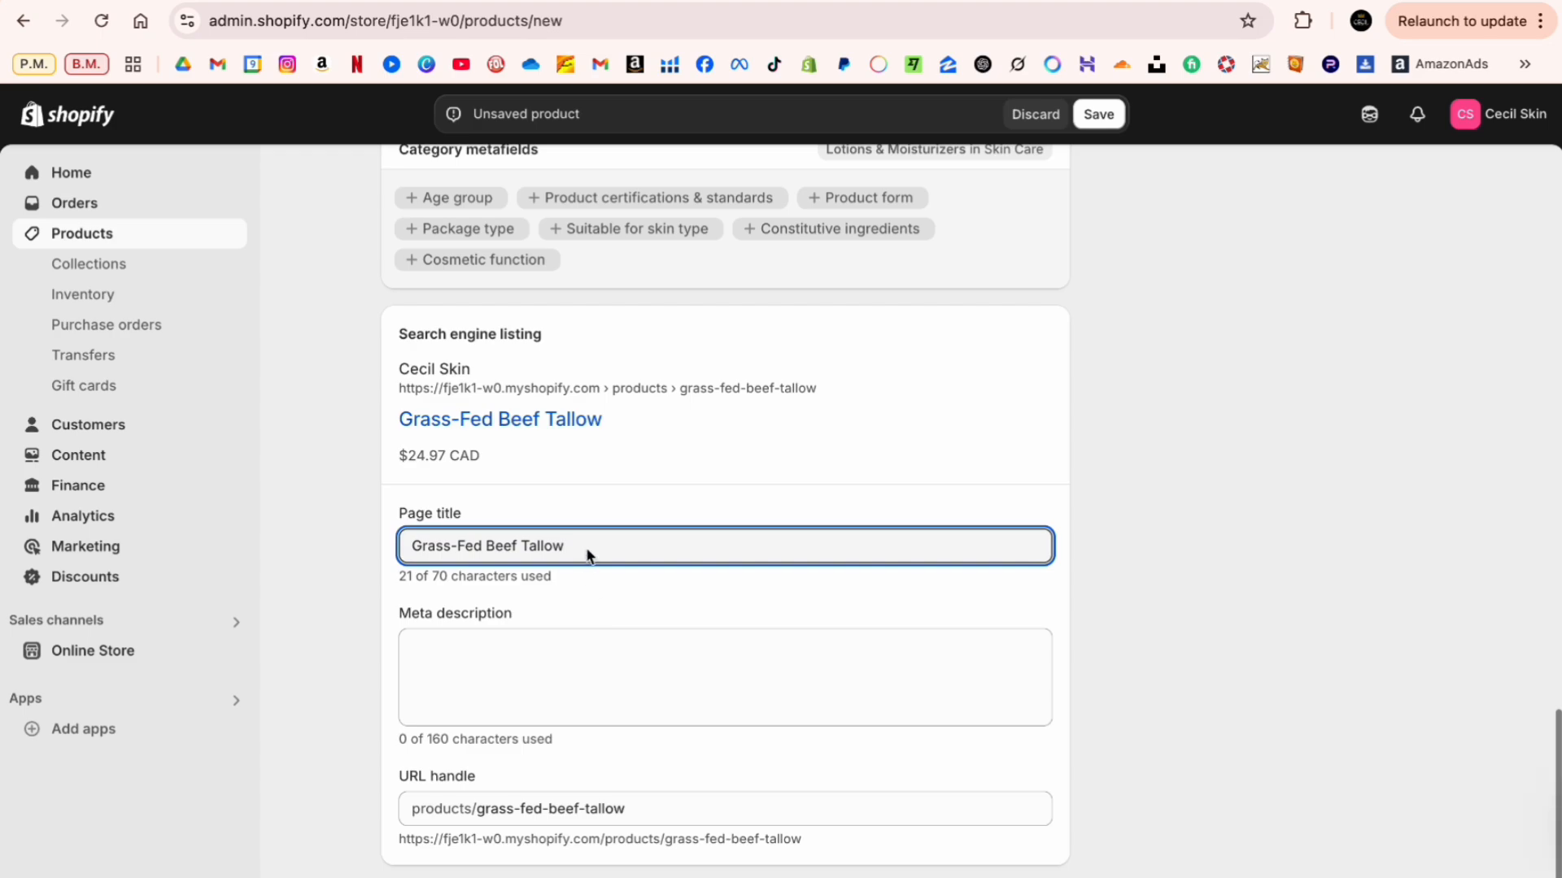
pyautogui.write('| Cecil Ski')
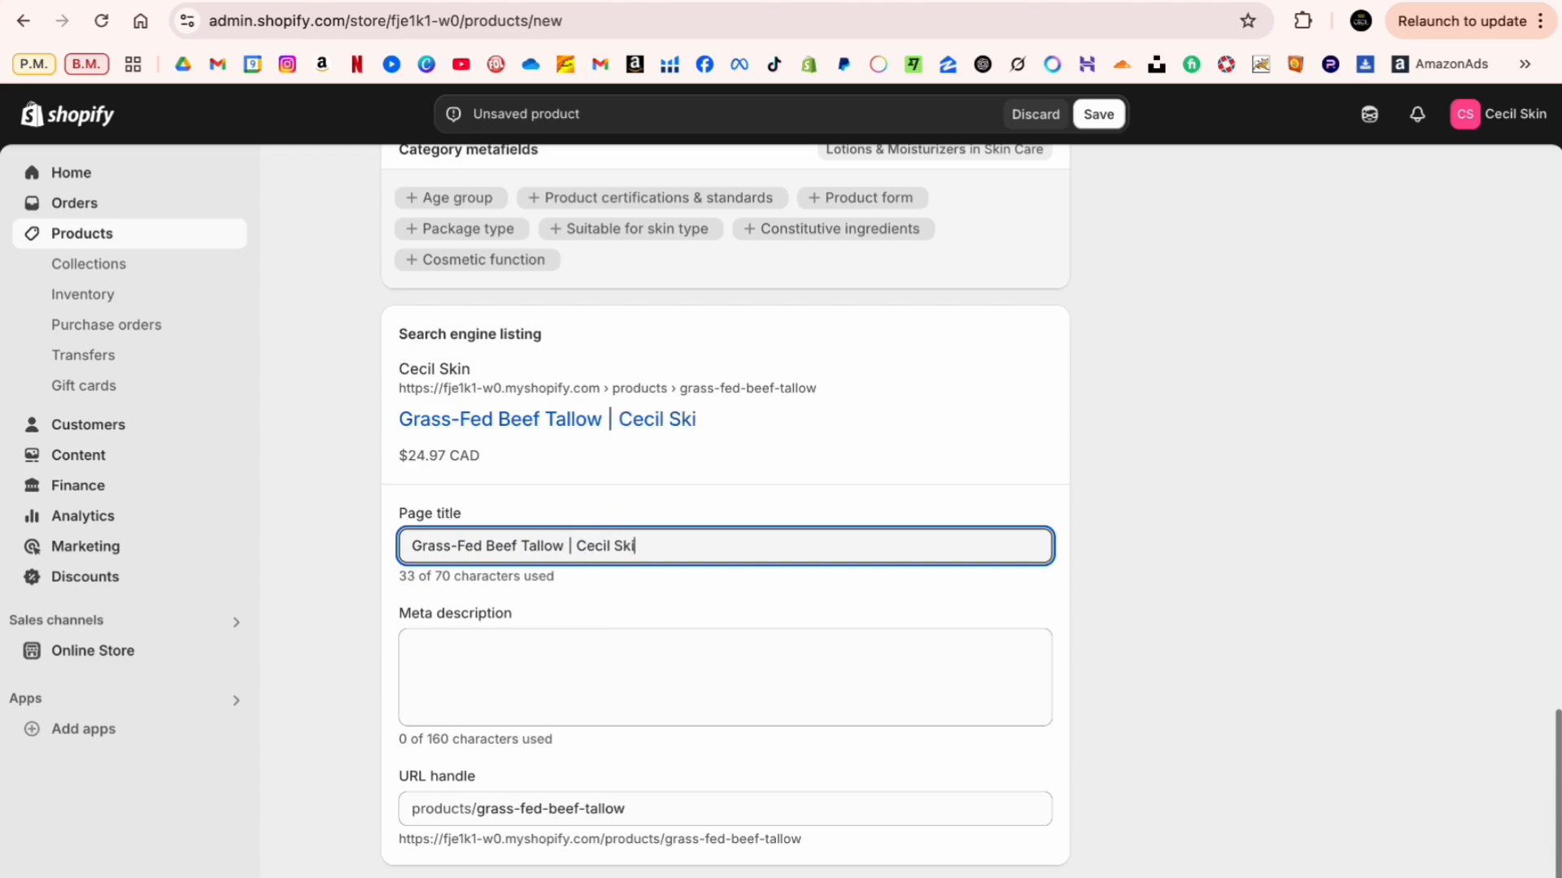
pyautogui.press('BackSpace')
pyautogui.write('in')
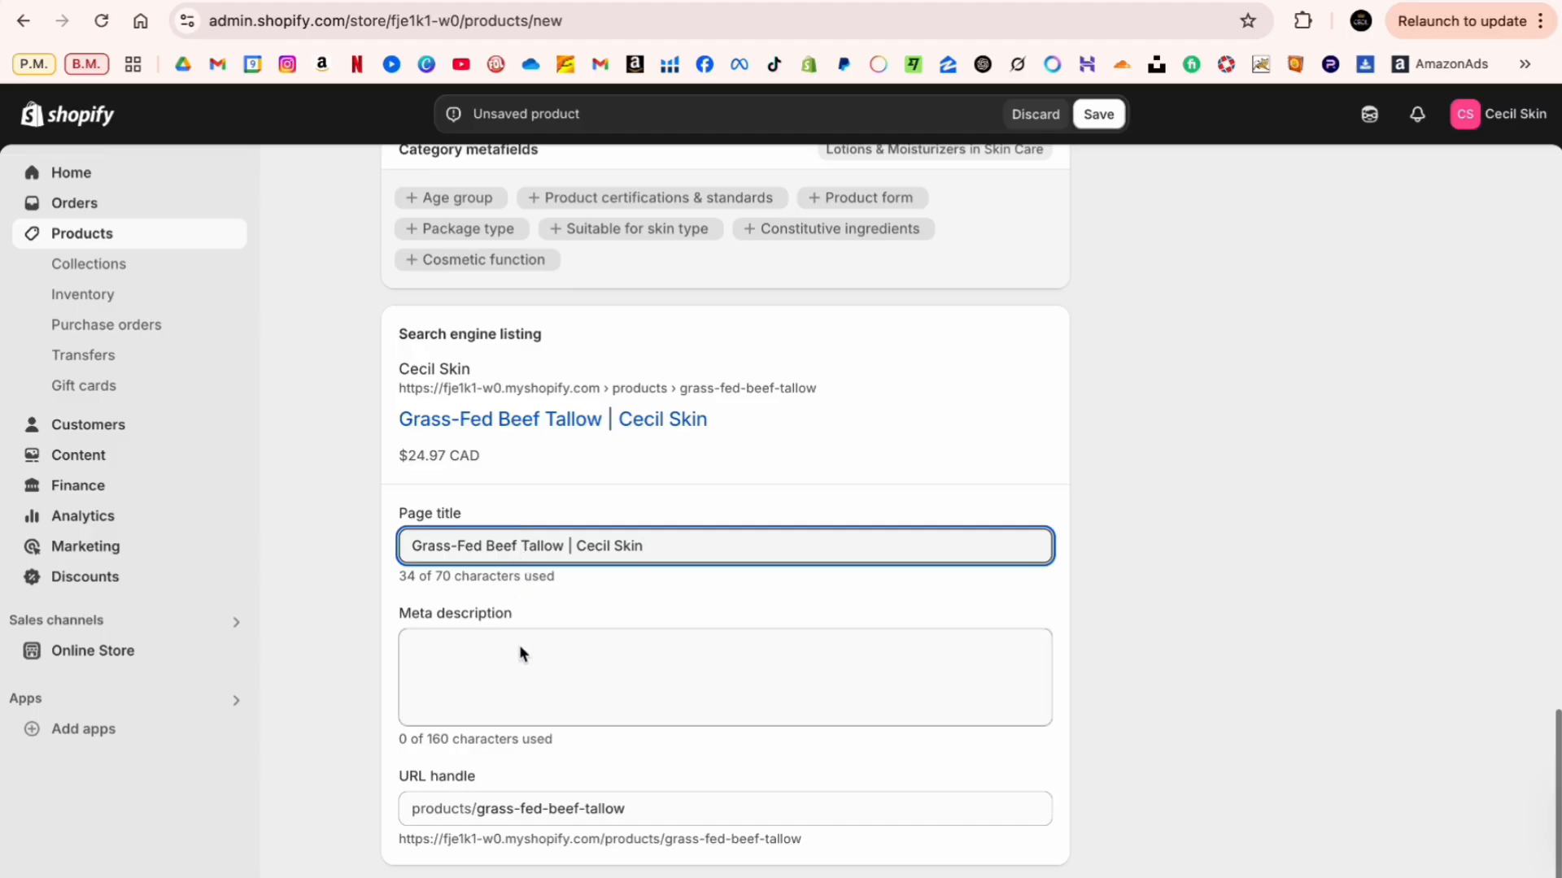
pyautogui.click(572, 545)
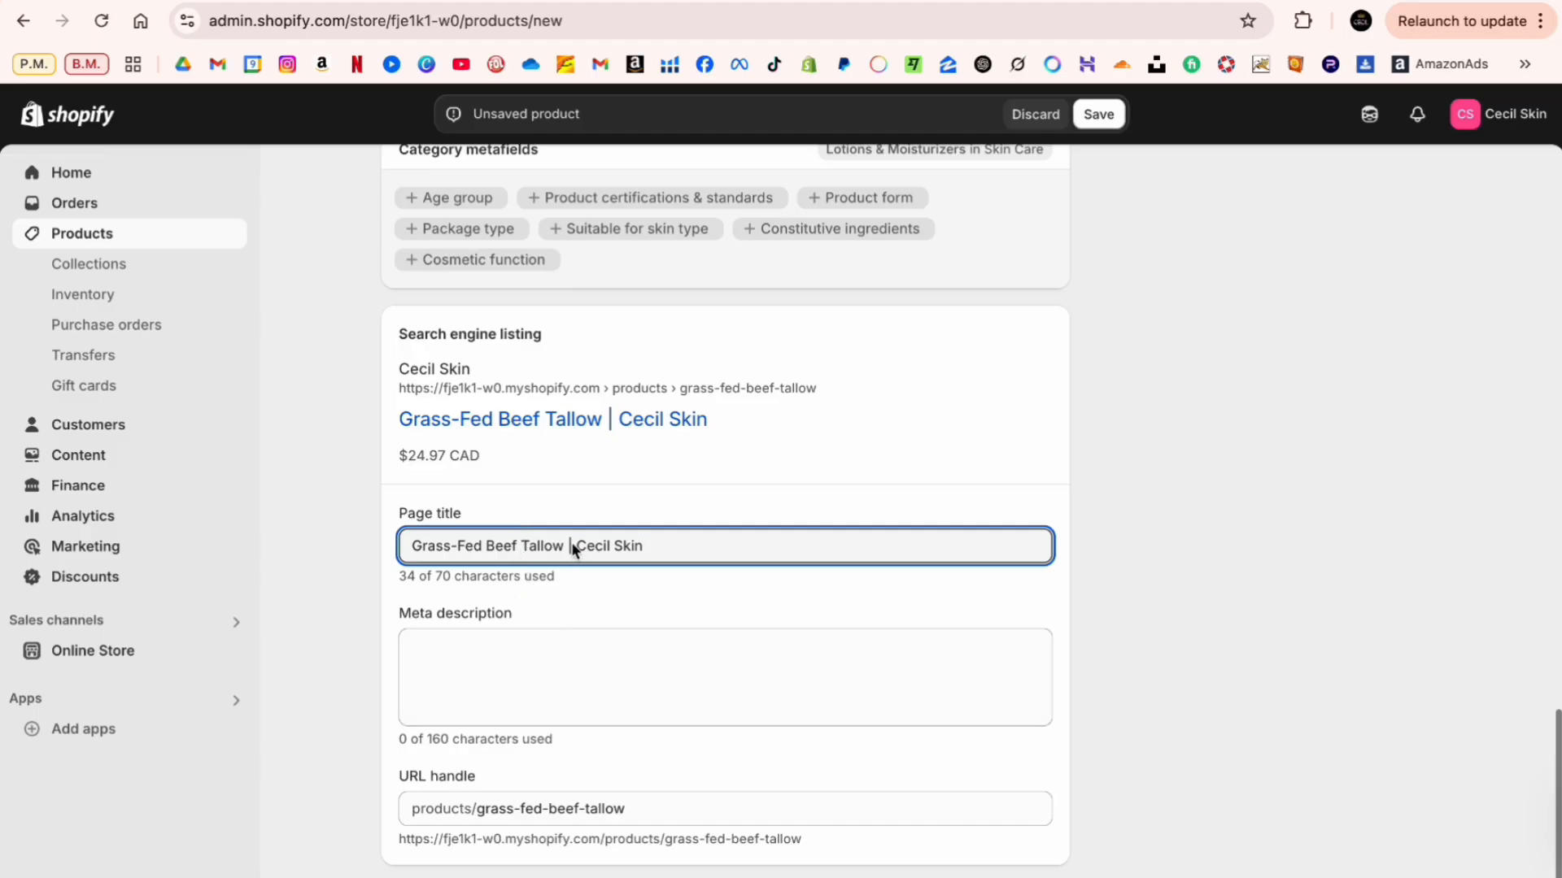
pyautogui.moveTo(636, 550); pyautogui.dragTo(582, 551)
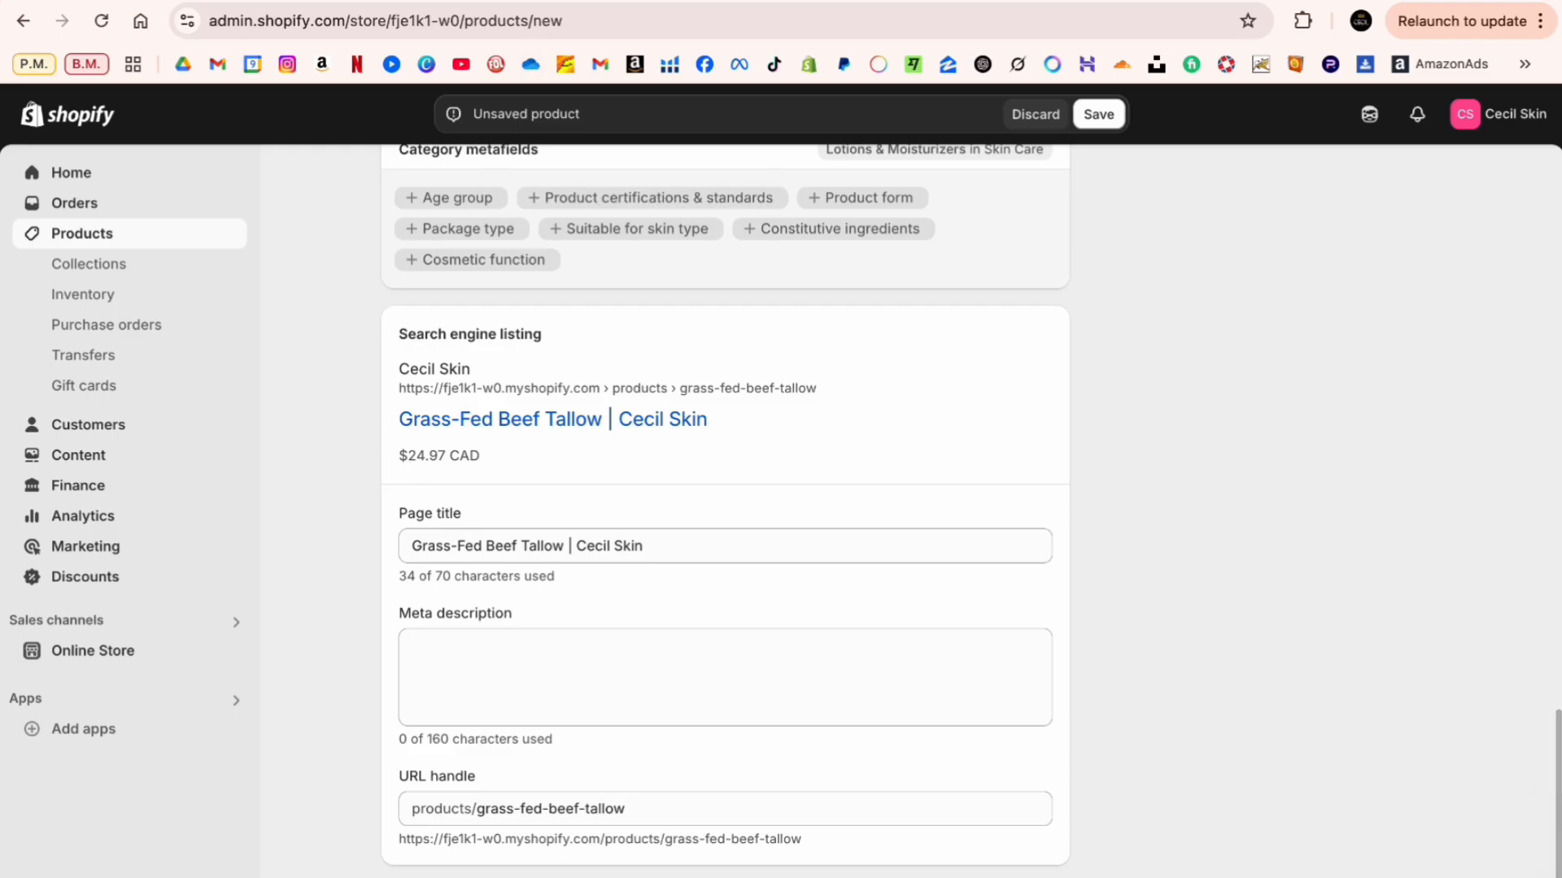
# Step: Search Google for "beef tallow for skin" in a new browser tab and highlight the Terra Tallow ad's headline as a page title example
pyautogui.click(521, 65)
pyautogui.write('b')
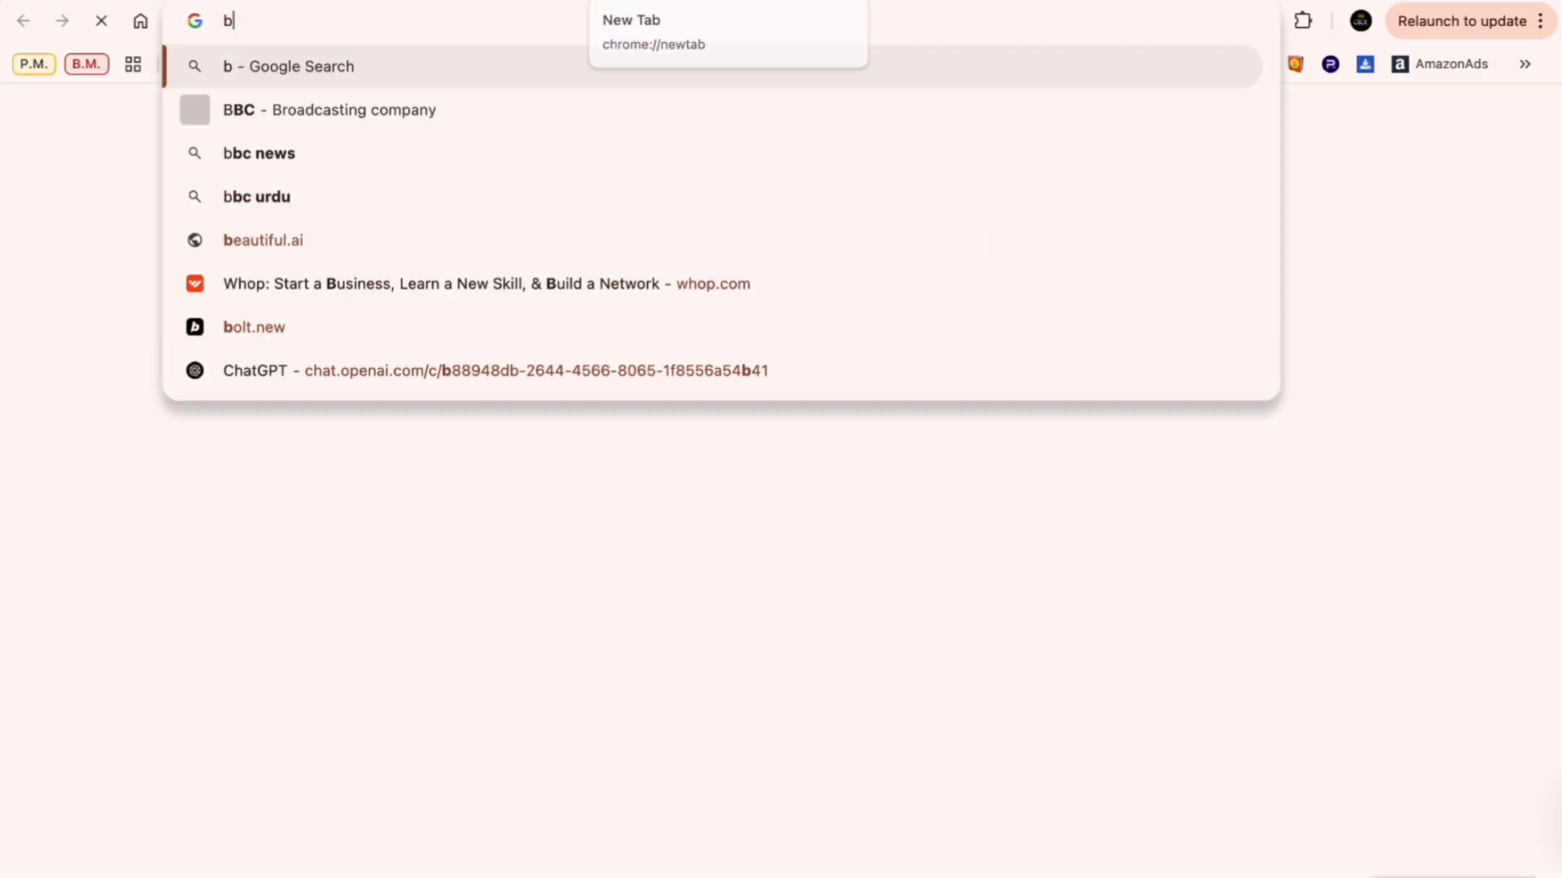
pyautogui.write('eef tallow for skin')
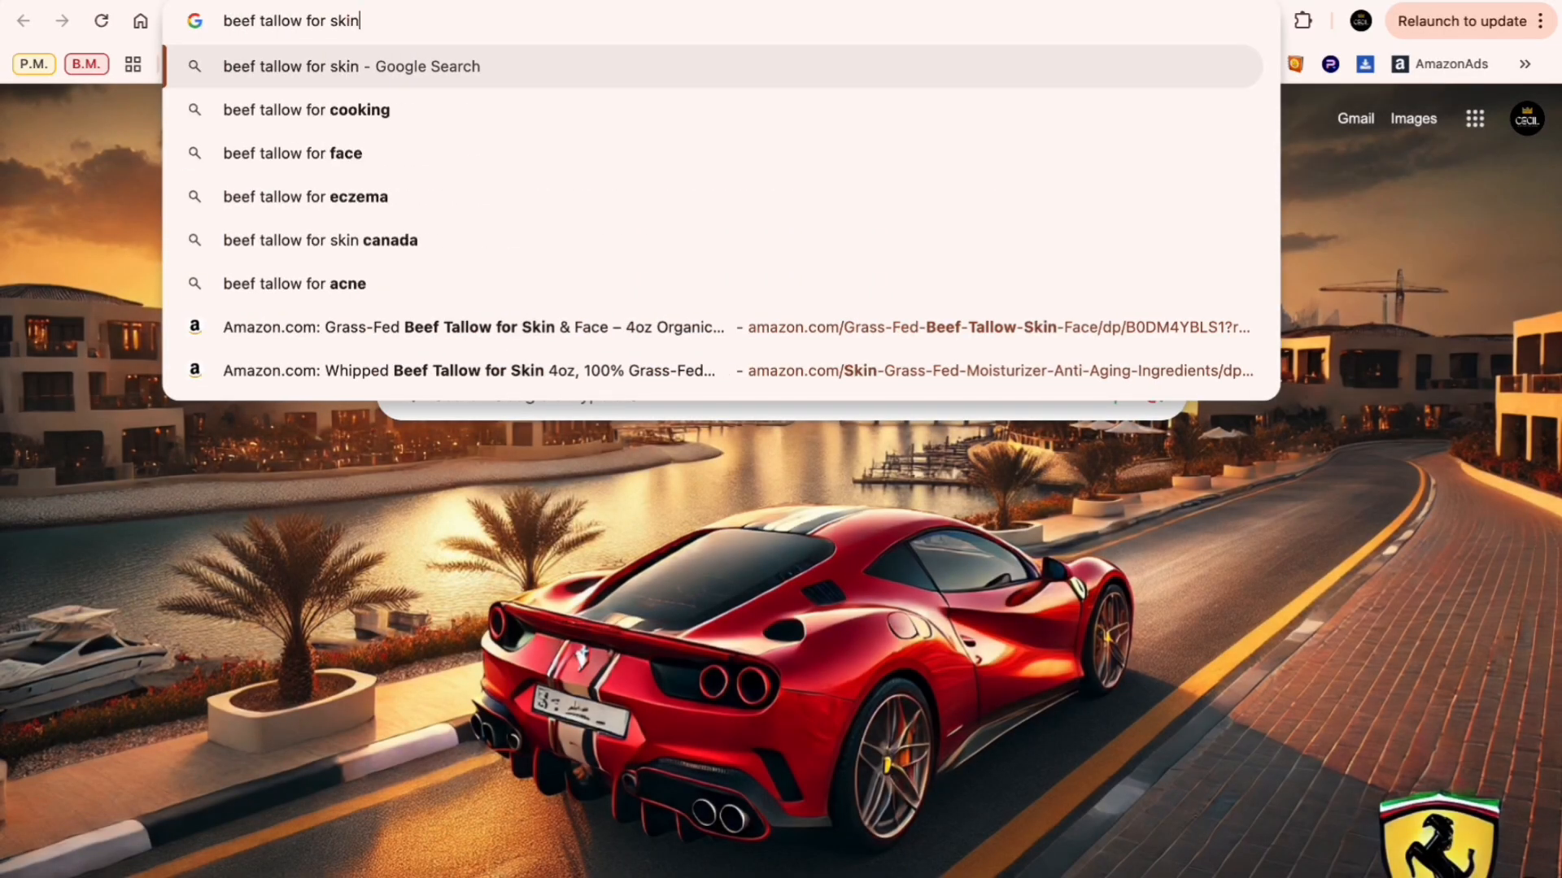
pyautogui.press('Return')
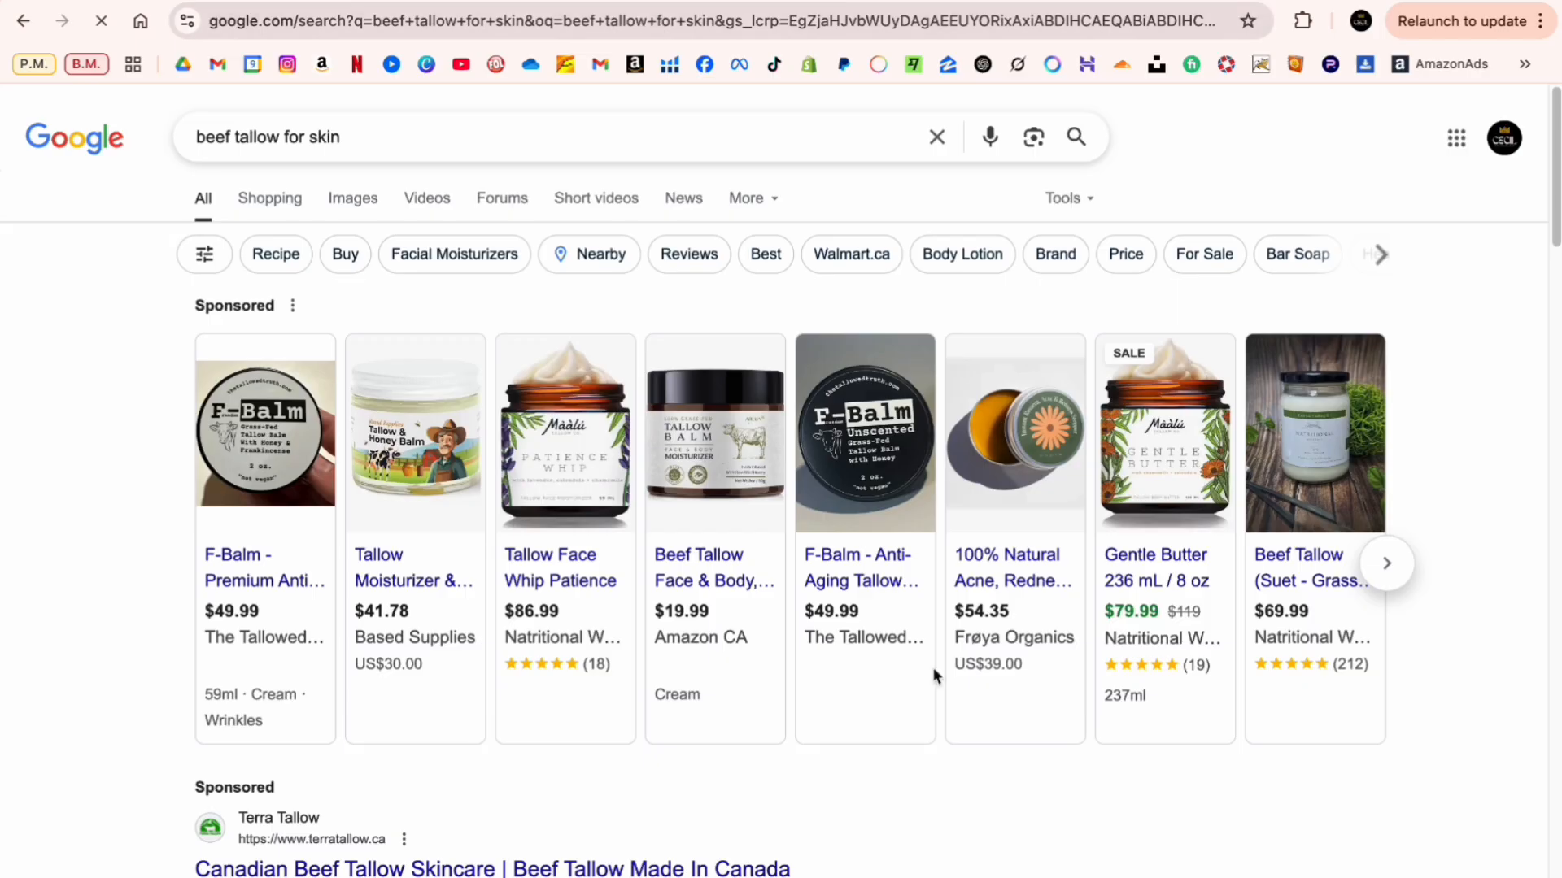
pyautogui.scroll(-6, 725, 841)
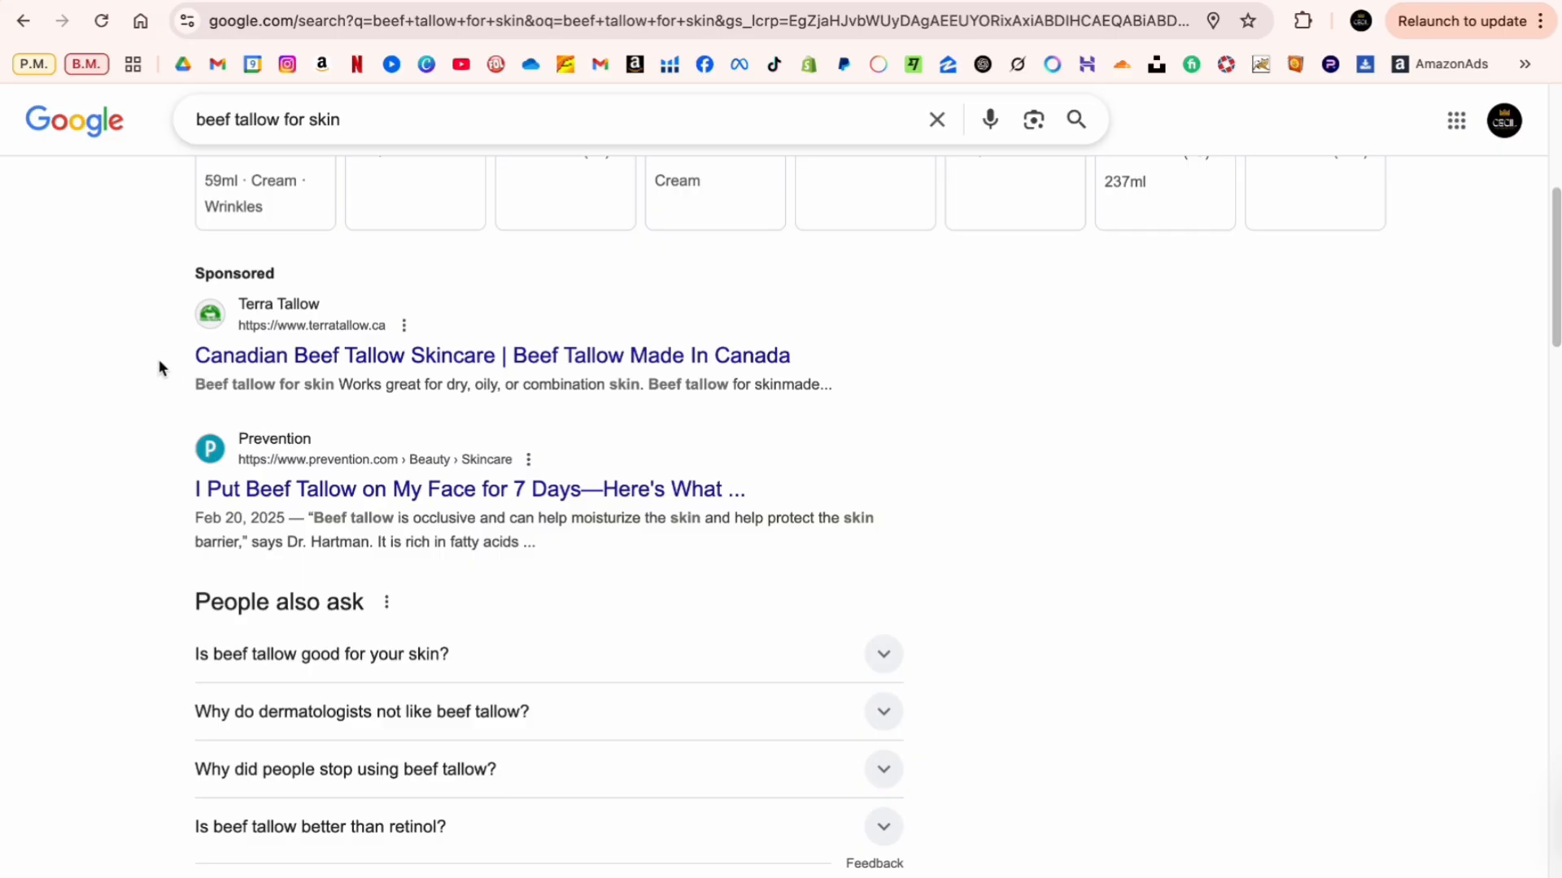
pyautogui.moveTo(157, 358); pyautogui.dragTo(1000, 369)
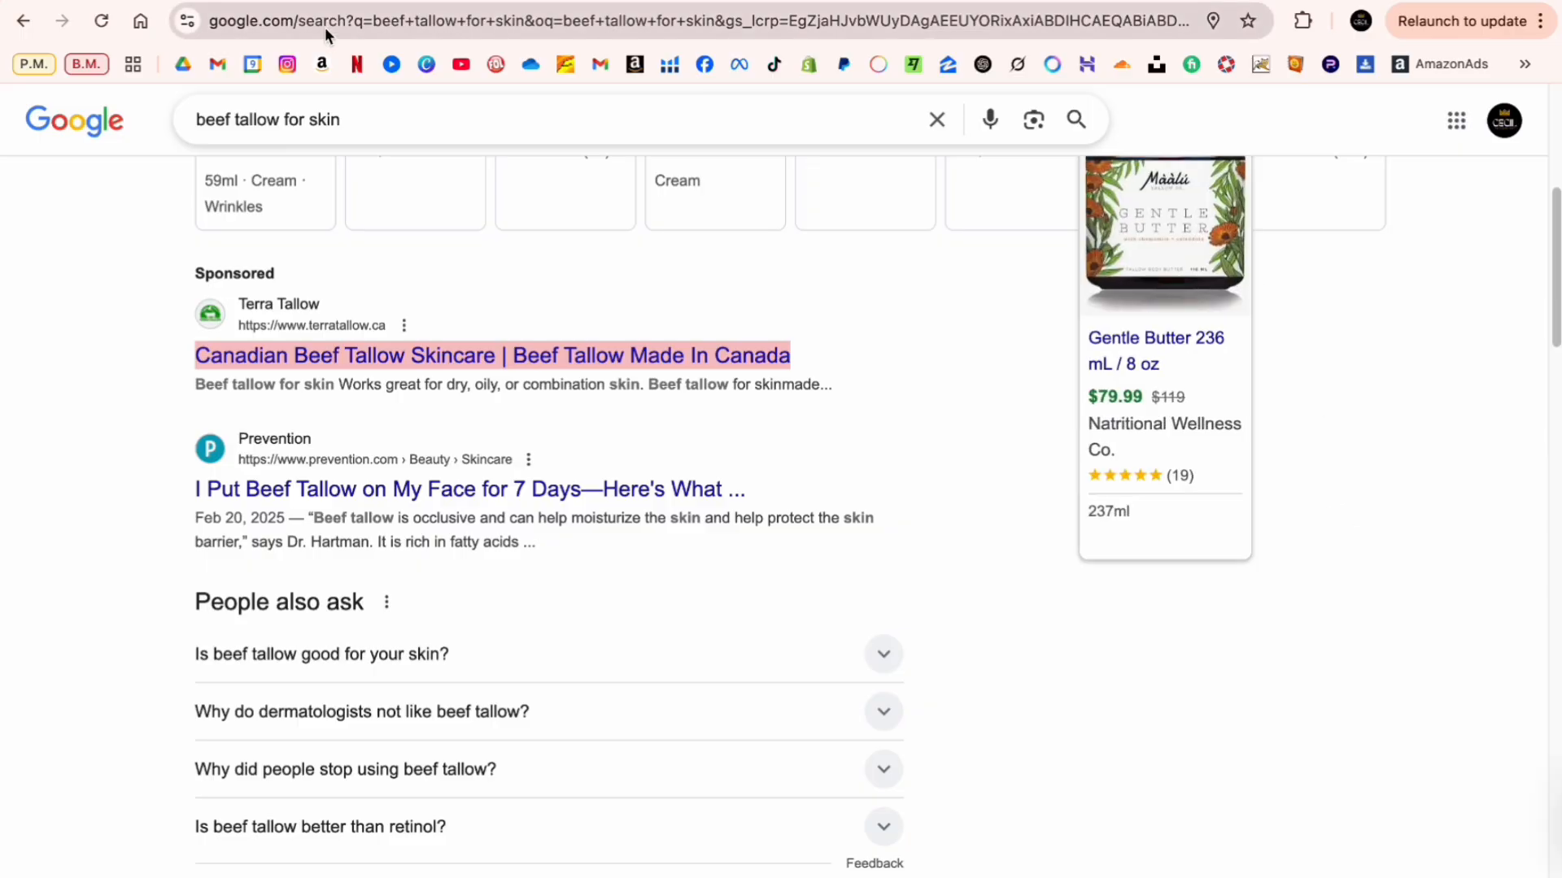
# Step: Return to the Shopify product's meta description and check the Terra Tallow ad's description in the Google results as an example
pyautogui.click(313, 2)
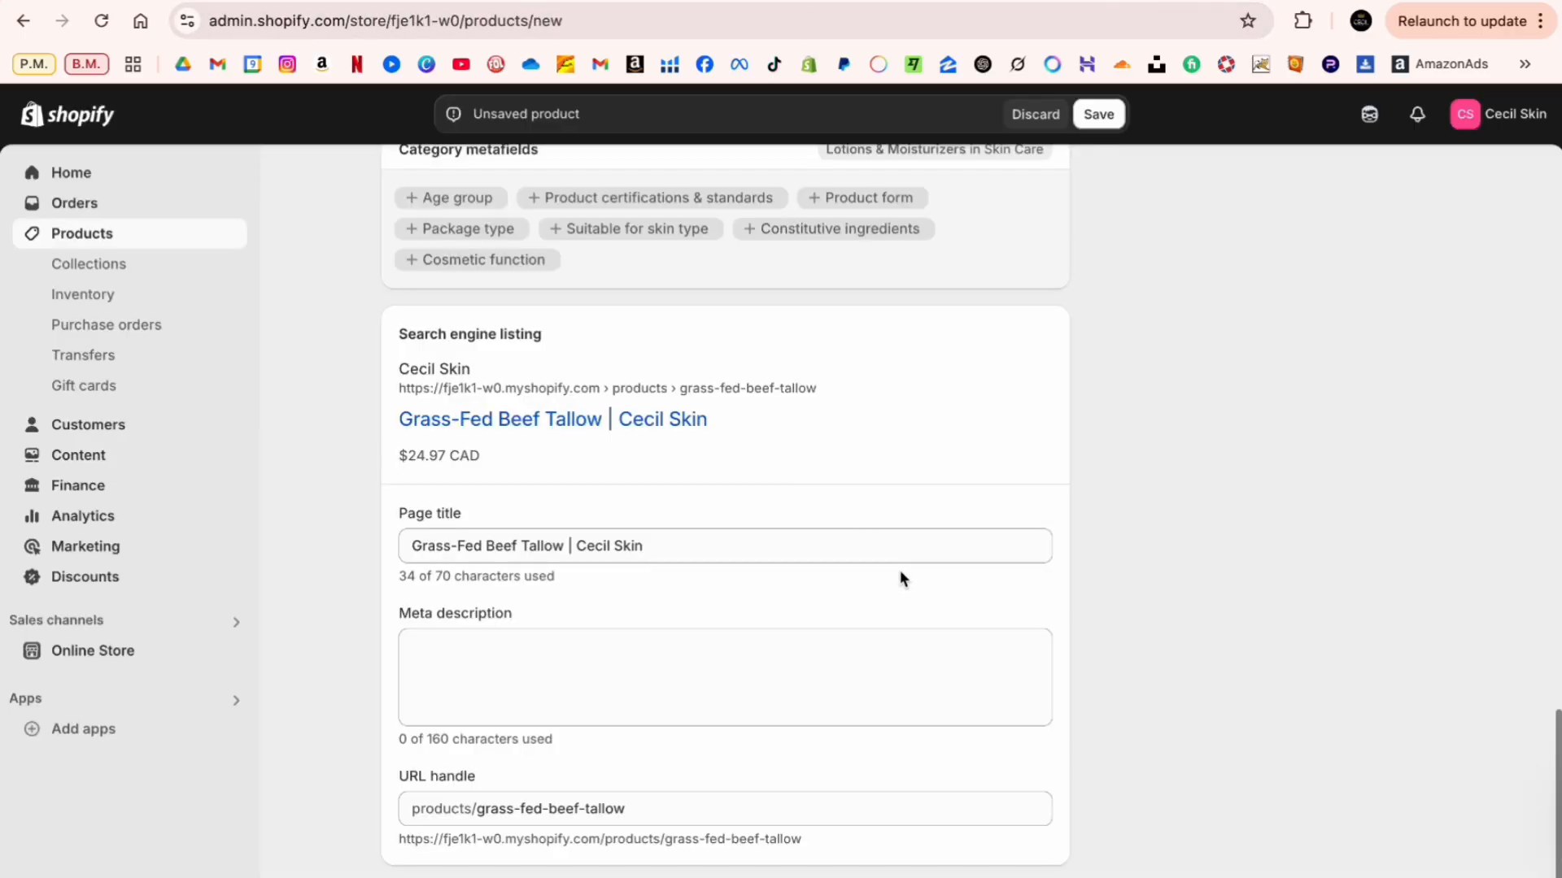
pyautogui.click(671, 653)
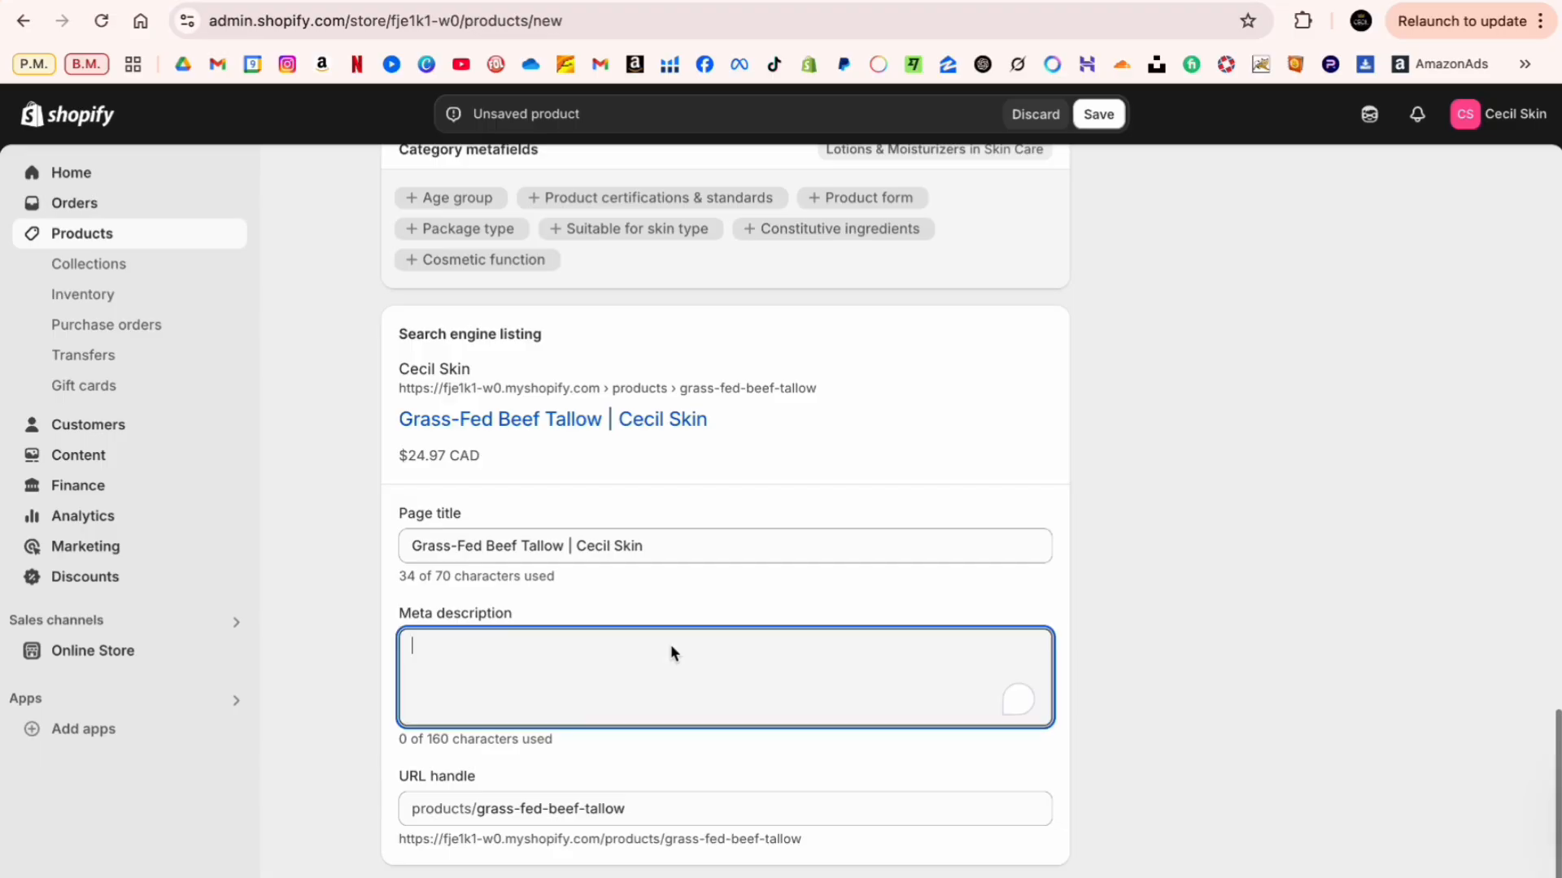
pyautogui.click(736, 2)
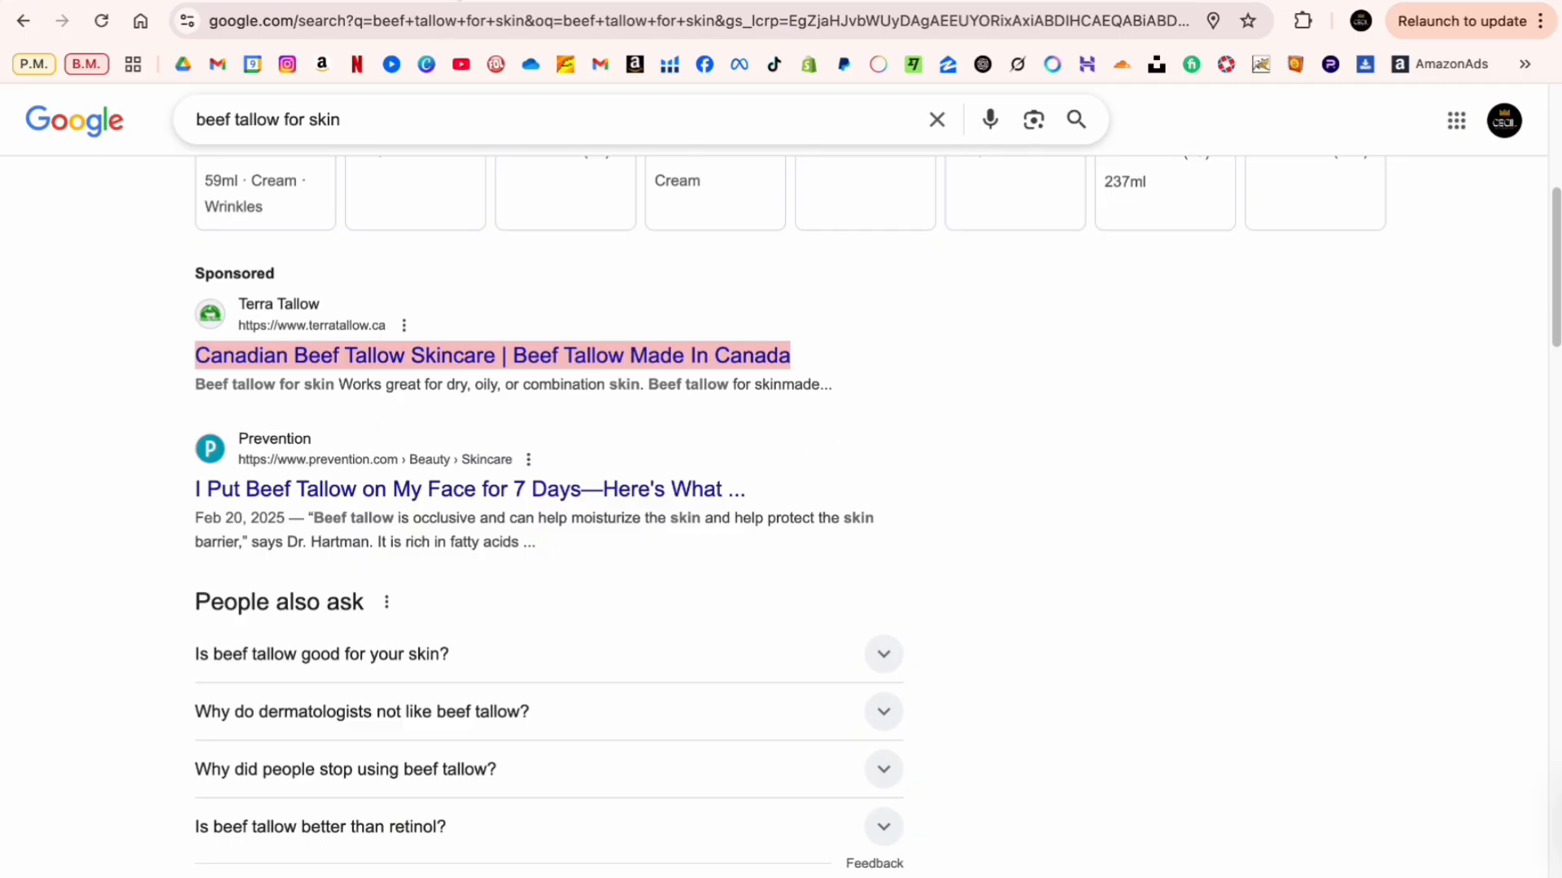
pyautogui.click(447, 2)
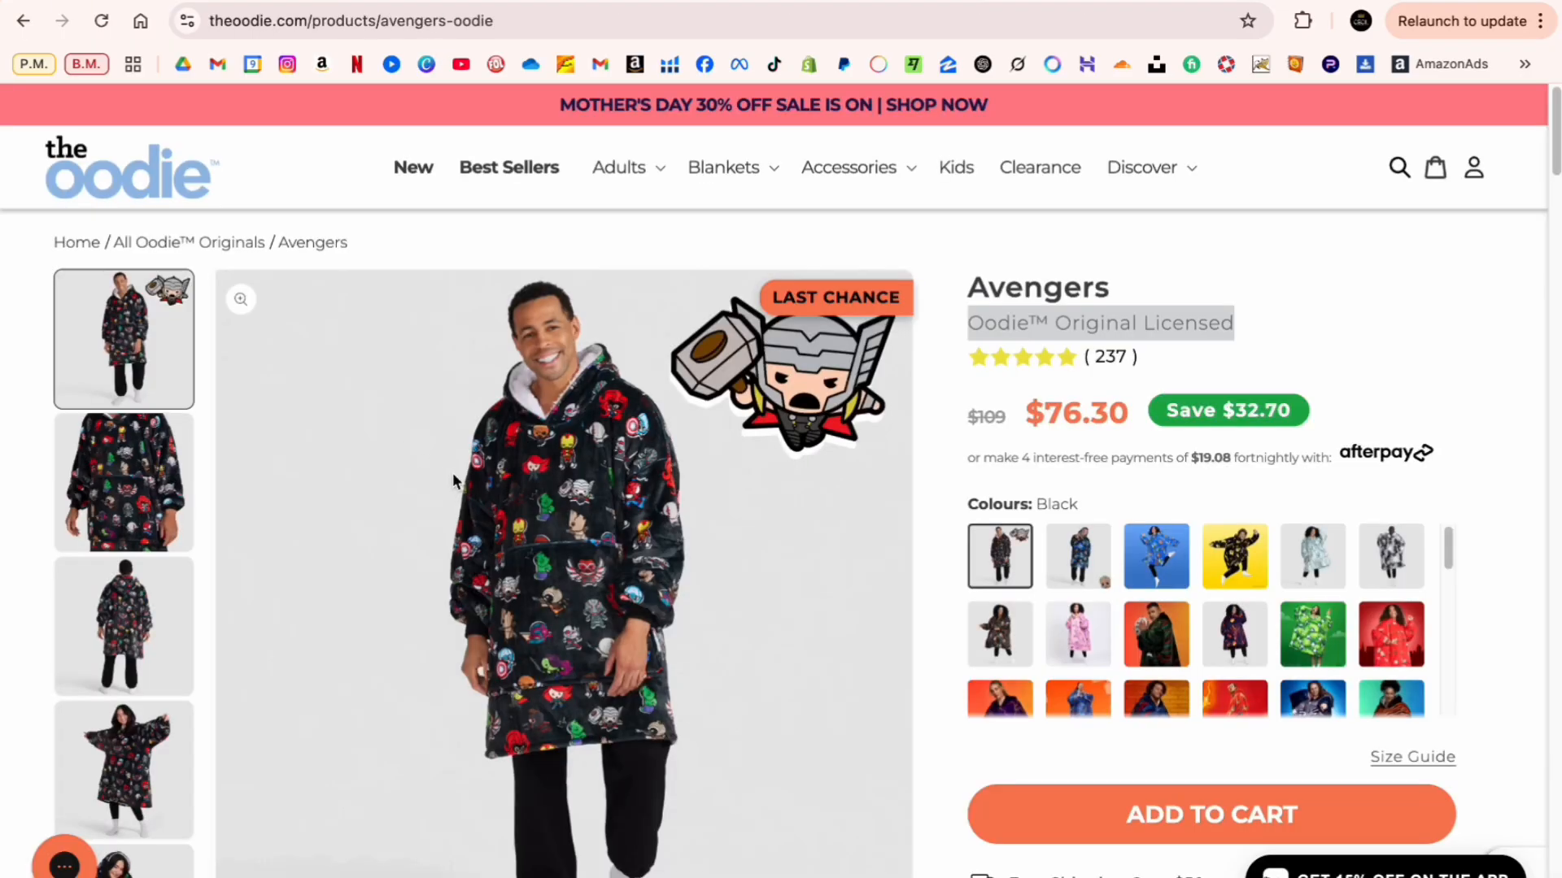
pyautogui.click(186, 2)
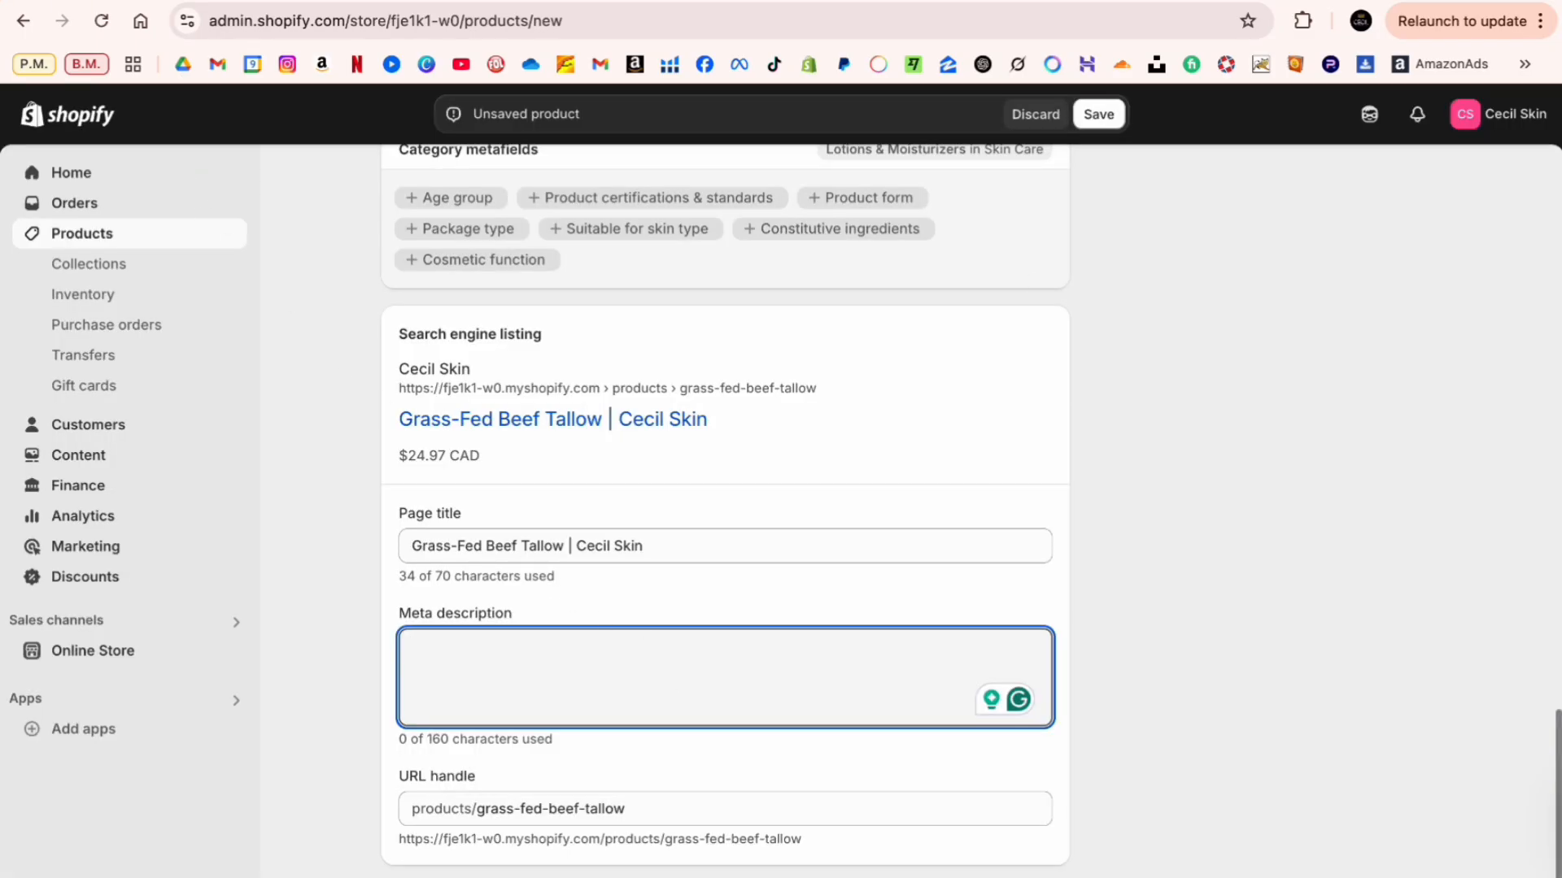
# Step: Set the meta description to "Beef tallow for skin. Works for dry, oily or sensitive skin." and save the product
pyautogui.write('B')
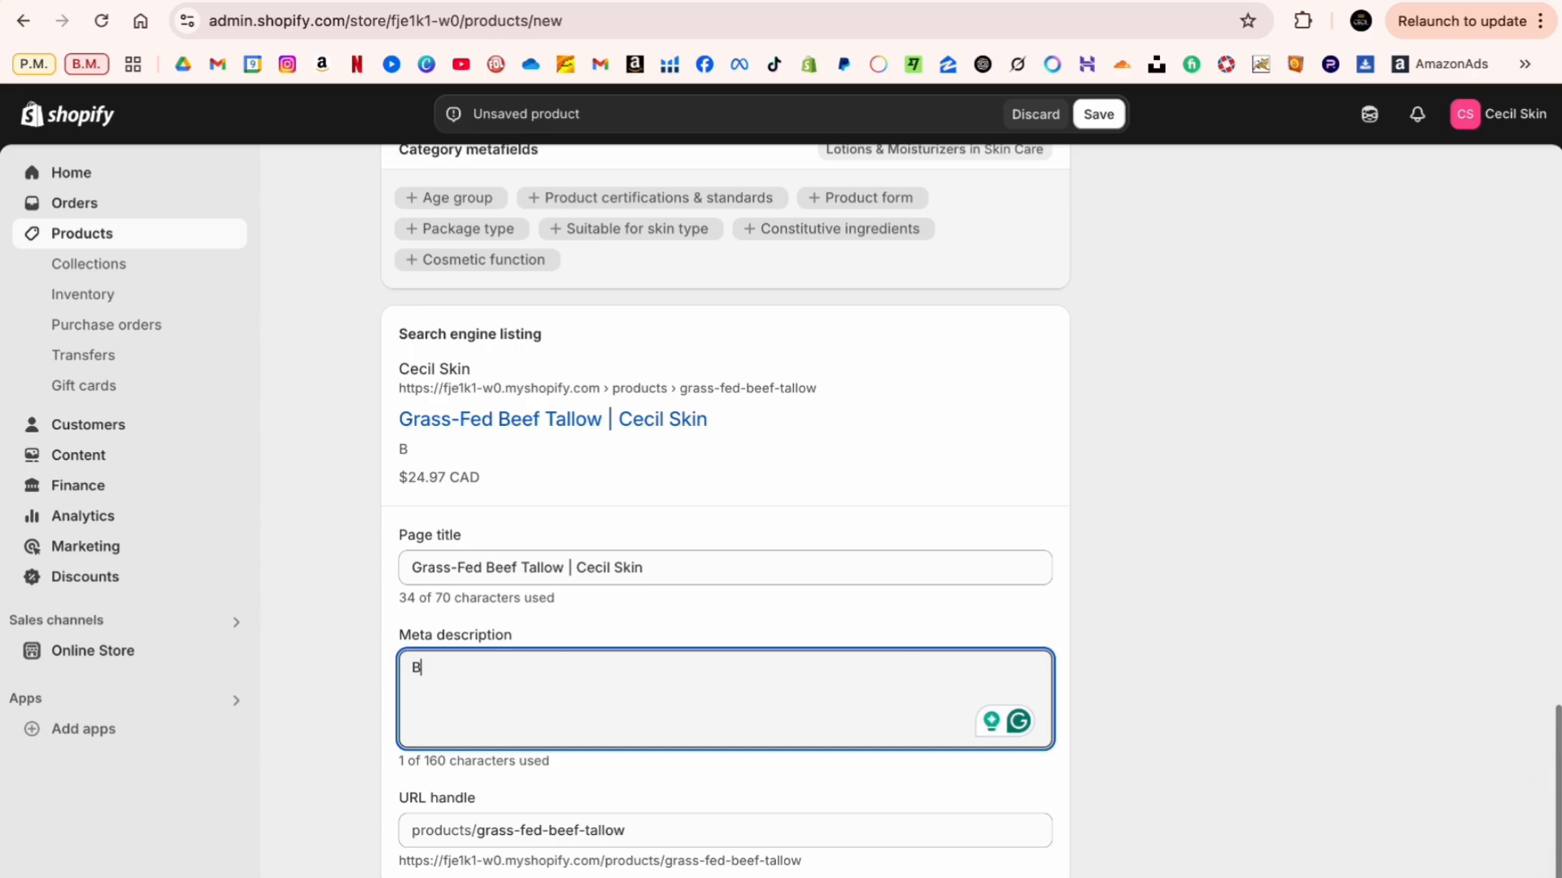
pyautogui.write('eef tallow for skin')
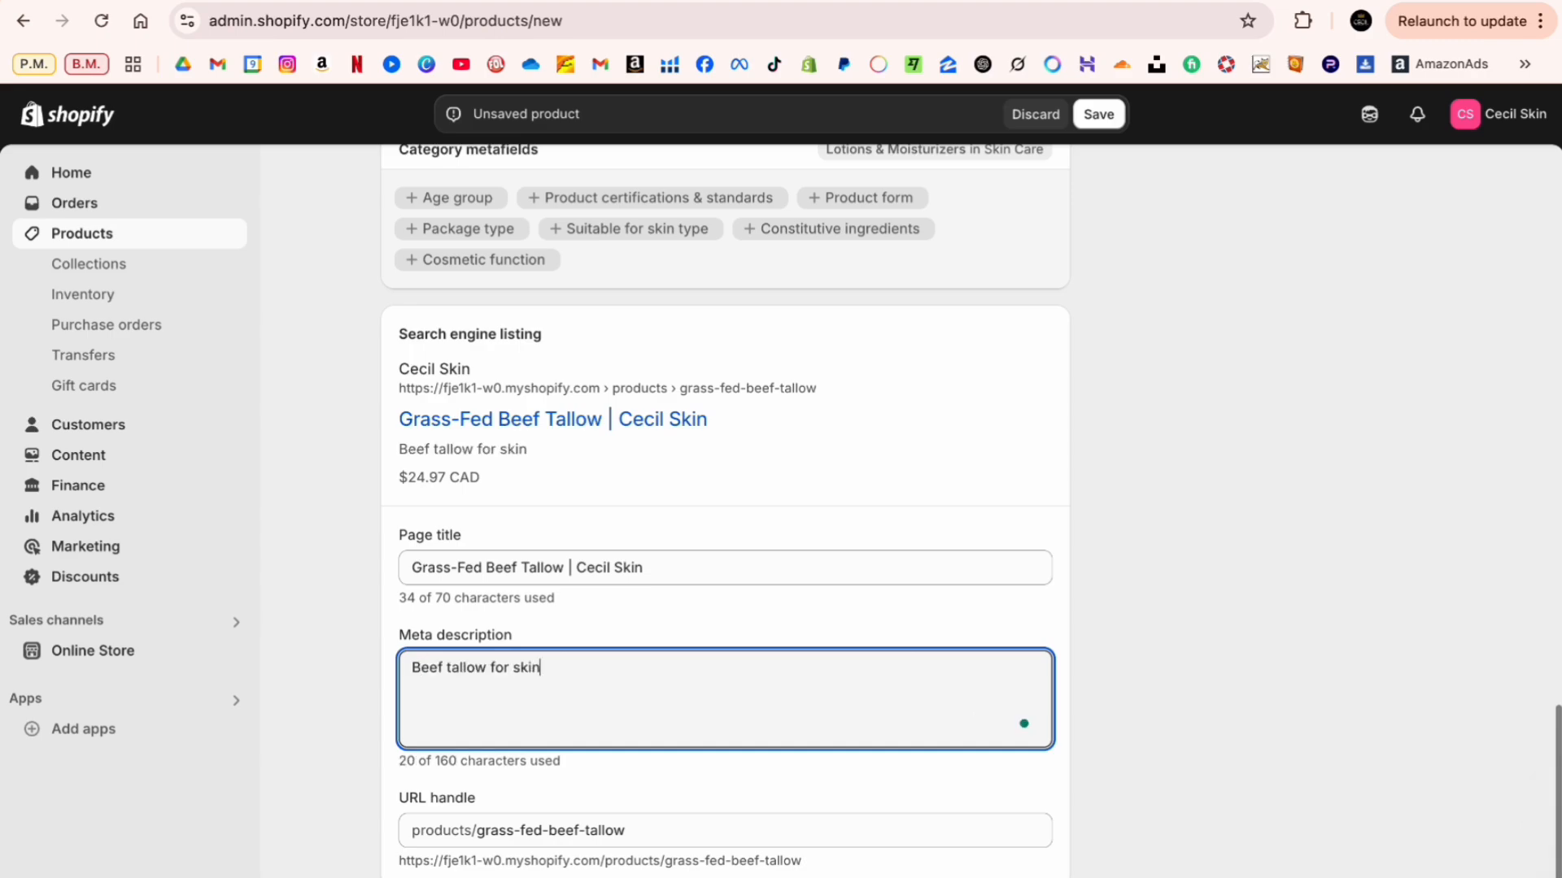
pyautogui.write('. Works for dry')
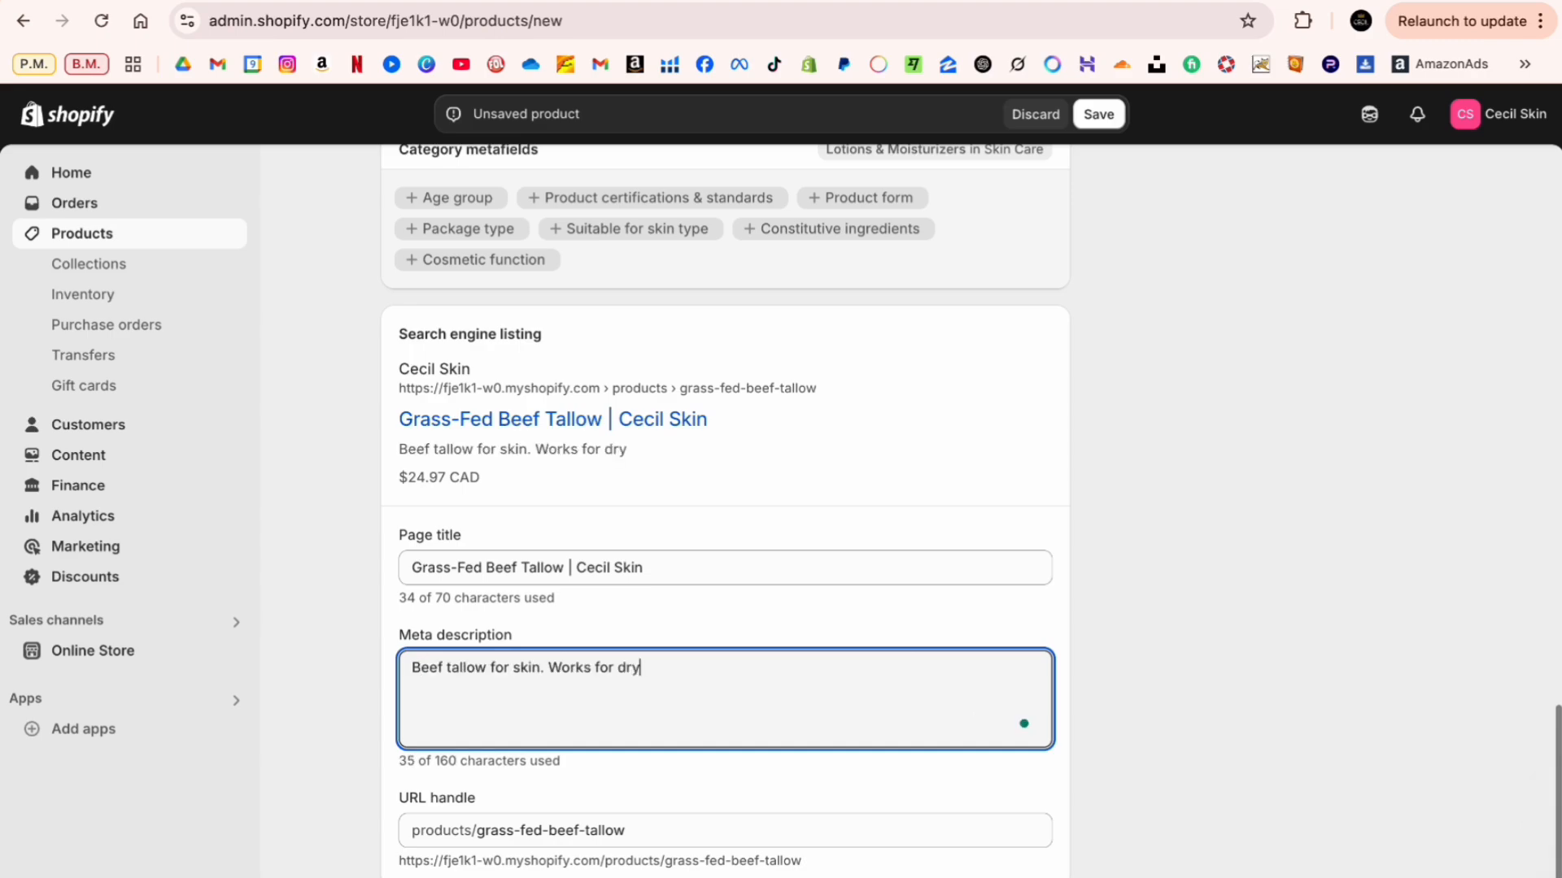
pyautogui.write(', oily,')
pyautogui.press('BackSpace')
pyautogui.press('BackSpace')
pyautogui.write('or sen')
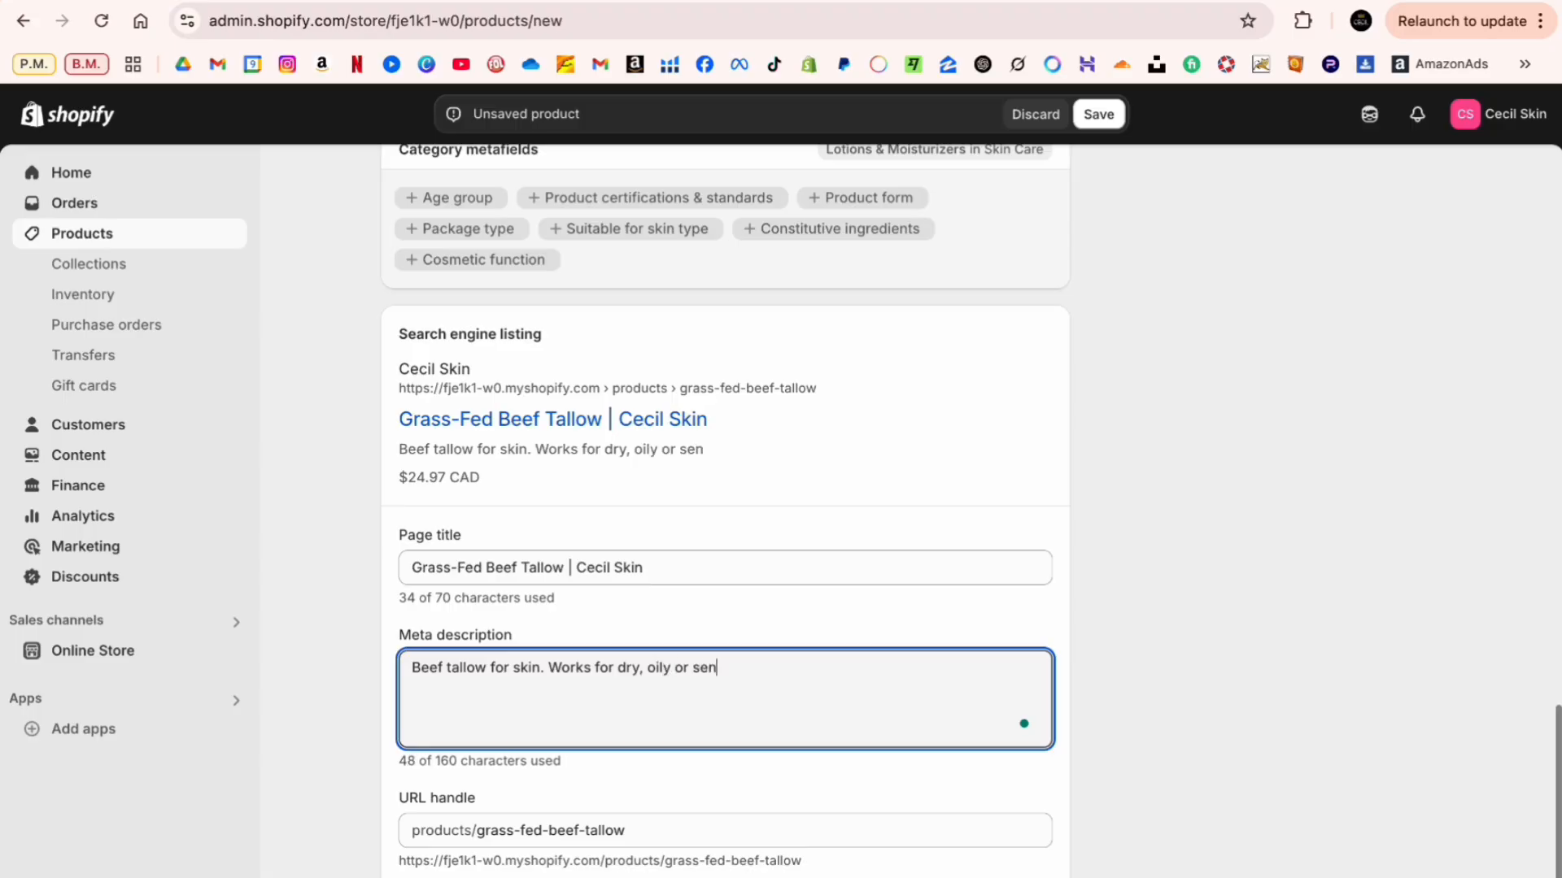
pyautogui.write('sitive skin.')
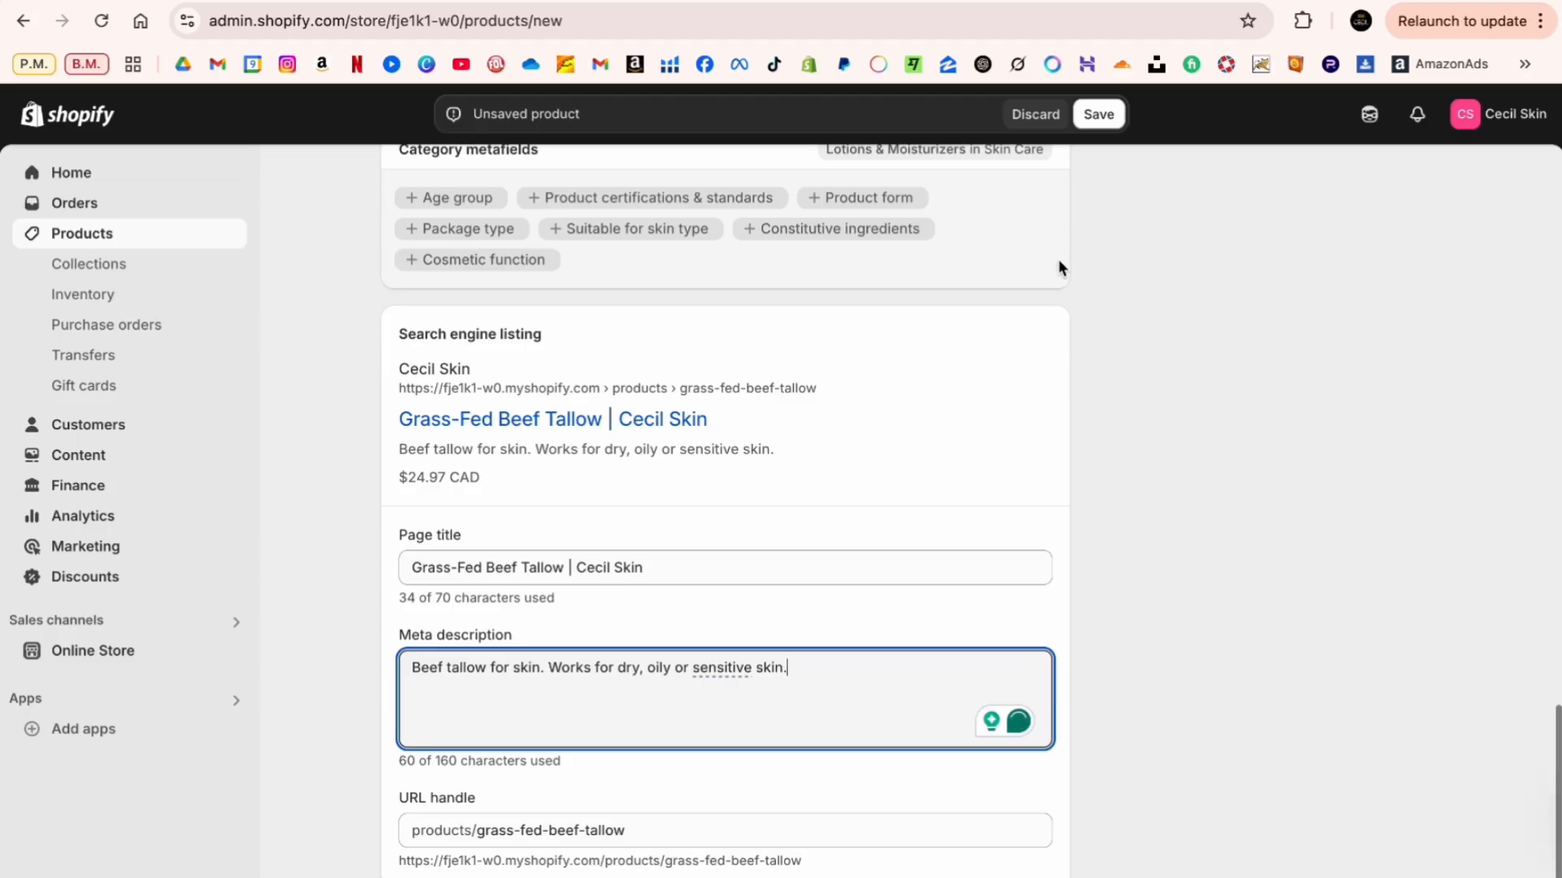
pyautogui.click(1098, 115)
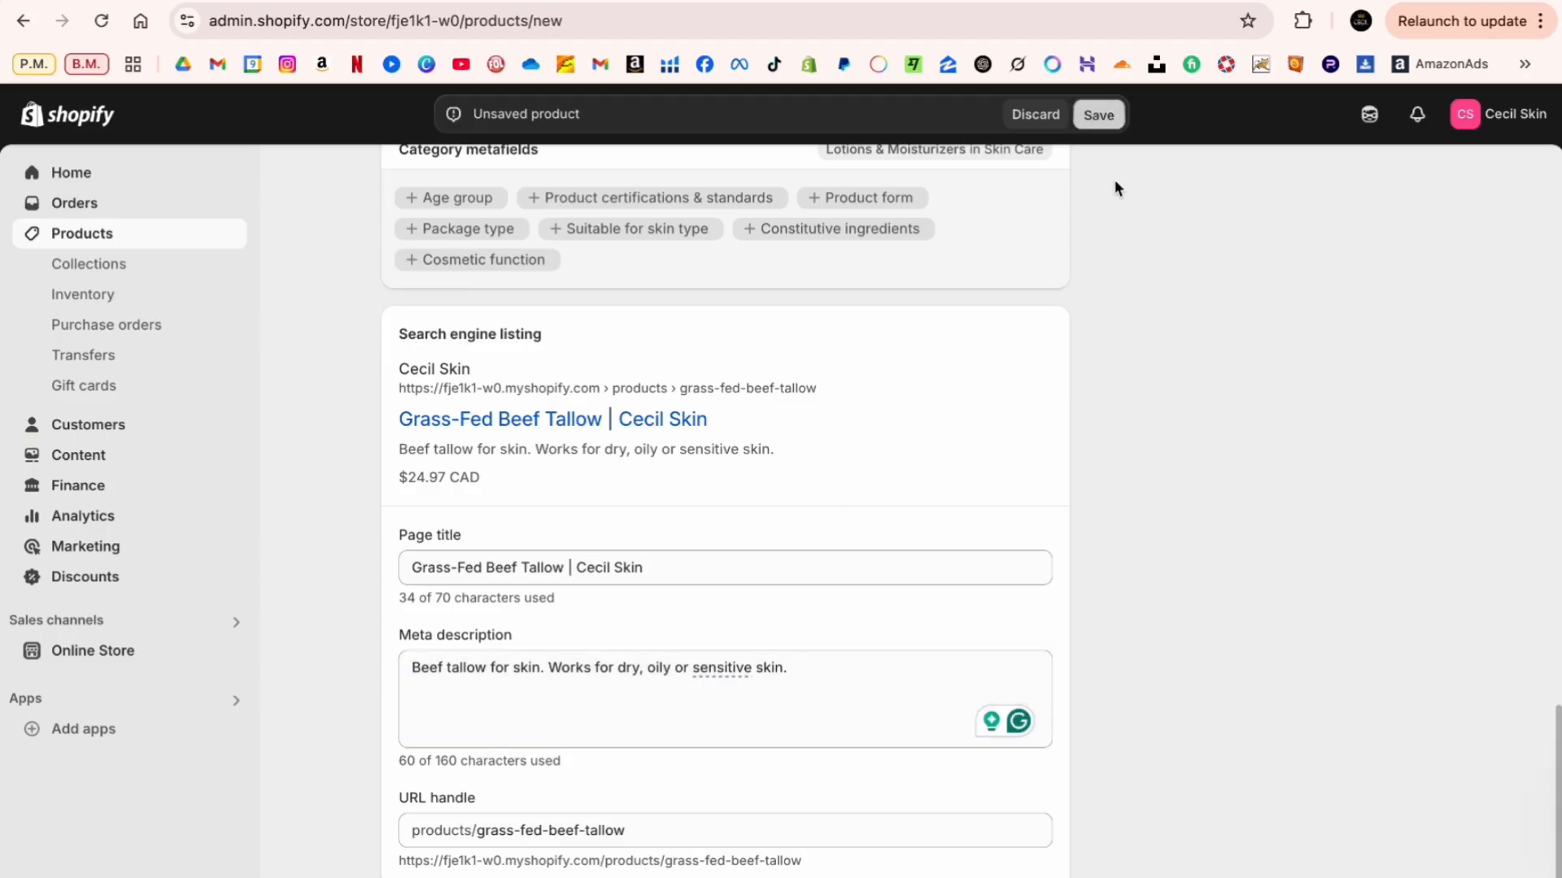